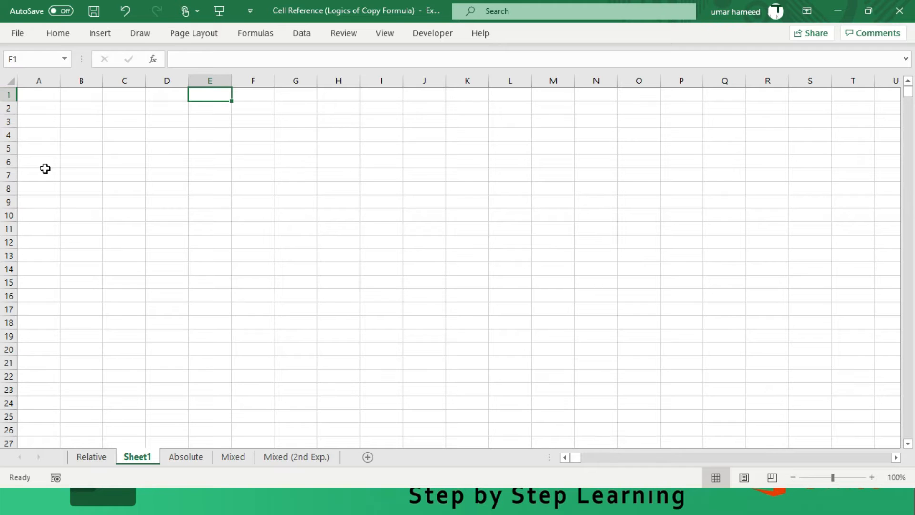
# - Select cells C5, A1, C3 and G11 in turn to check their cell addresses, ending at A1
pyautogui.click(217, 175)
pyautogui.click(125, 148)
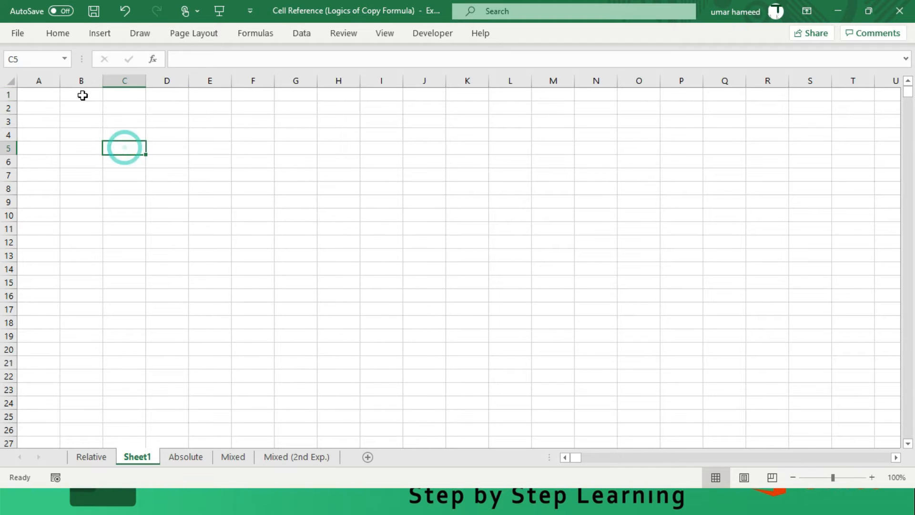
pyautogui.click(47, 96)
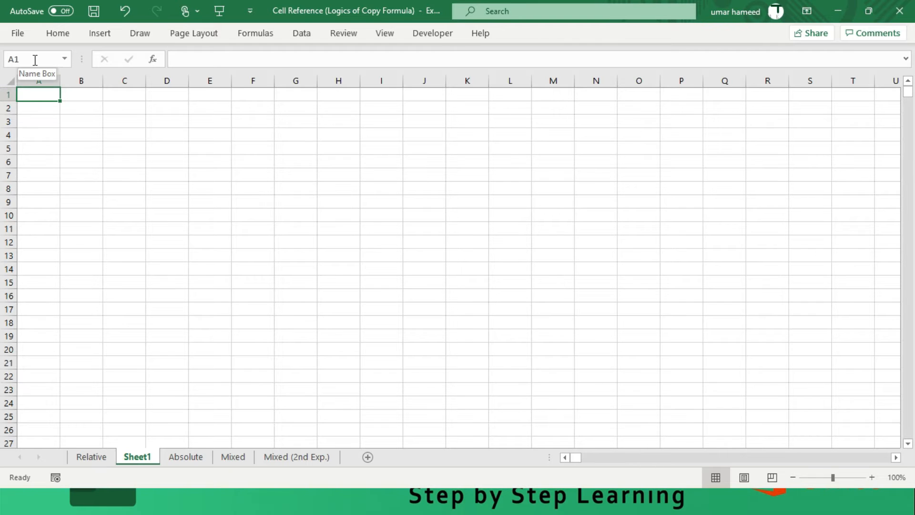
pyautogui.click(120, 121)
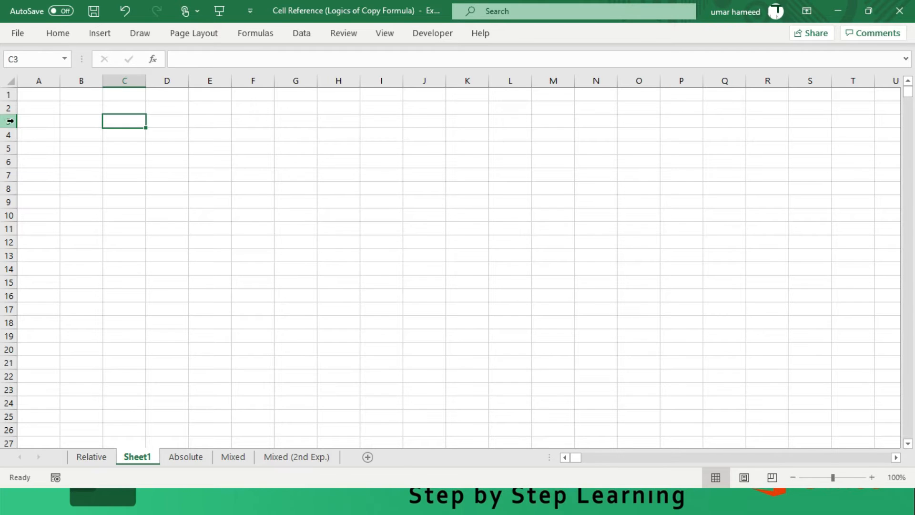
pyautogui.click(301, 230)
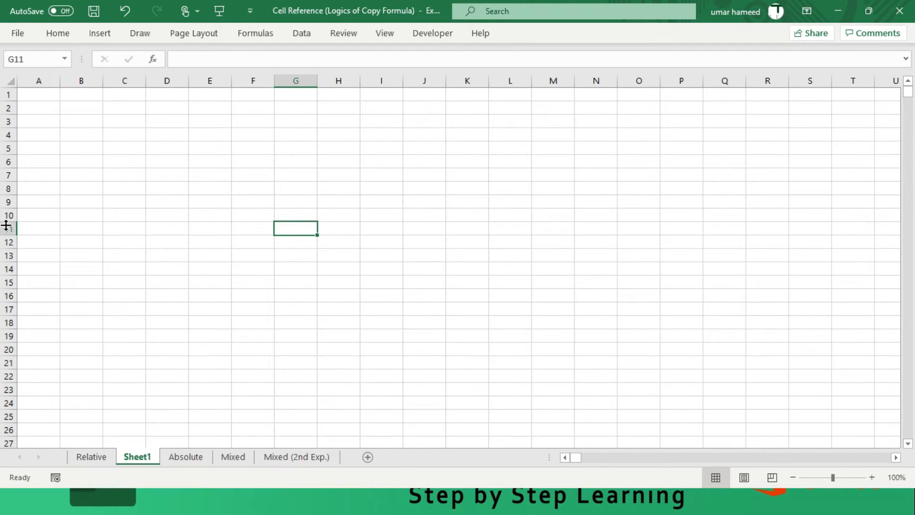
pyautogui.click(43, 97)
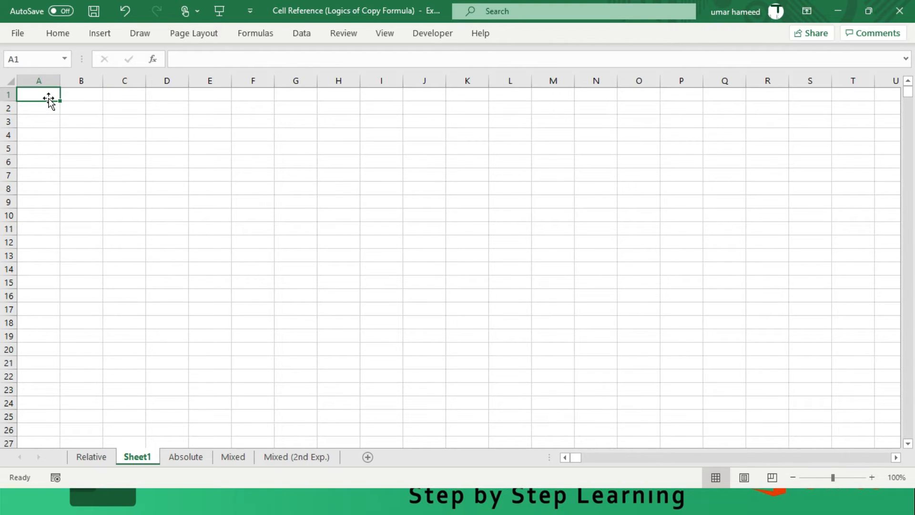
# - Enter =COLUMN() in XFD1, the last cell of row 1, to get its column number, and clear the cell
pyautogui.hotkey('shift', 'Right')
pyautogui.press('Right')
pyautogui.press('Left')
pyautogui.hotkey('ctrl', 'Right')
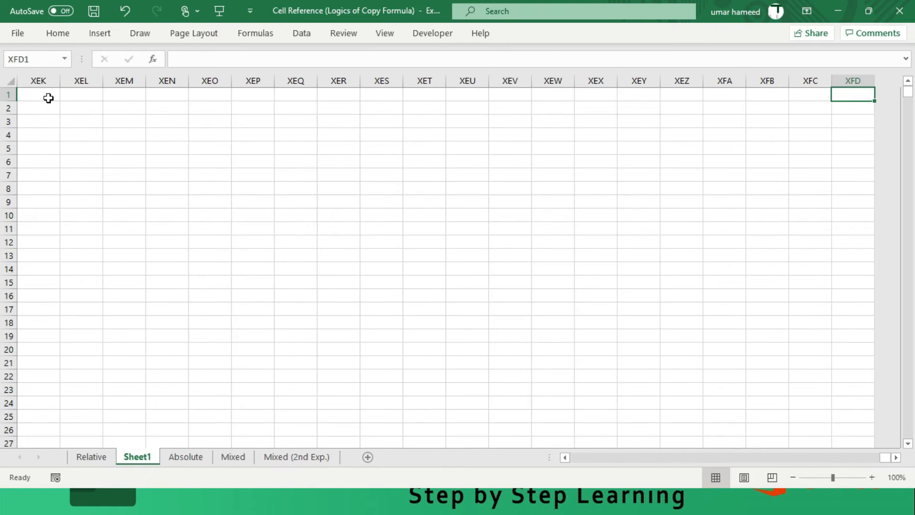
pyautogui.write('=')
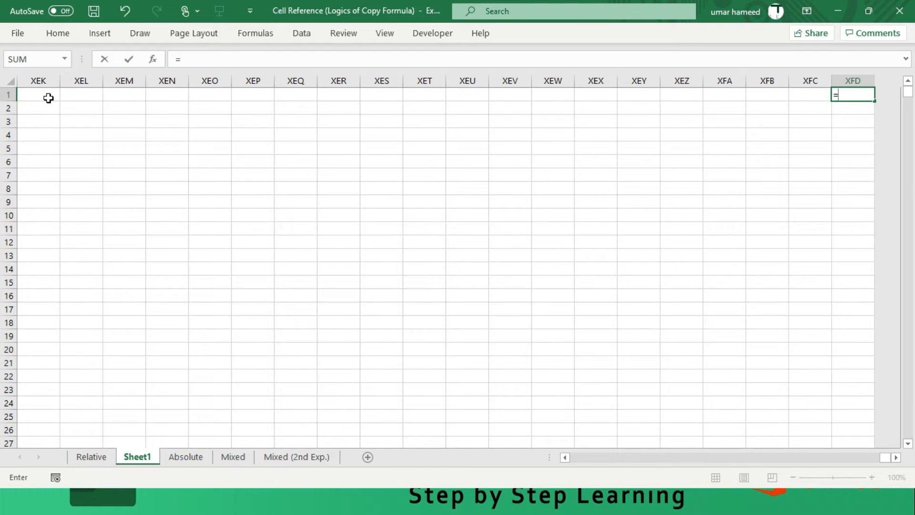
pyautogui.write('column()')
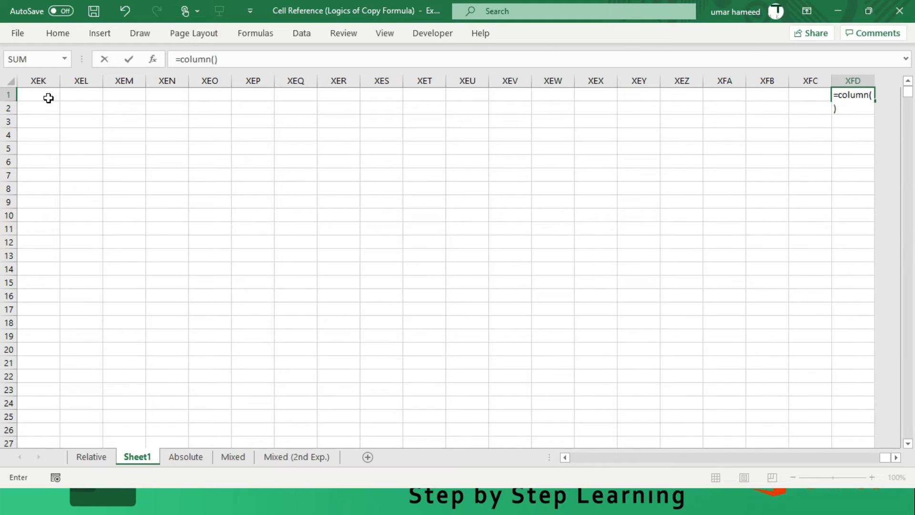
pyautogui.hotkey('ctrl', 'Return')
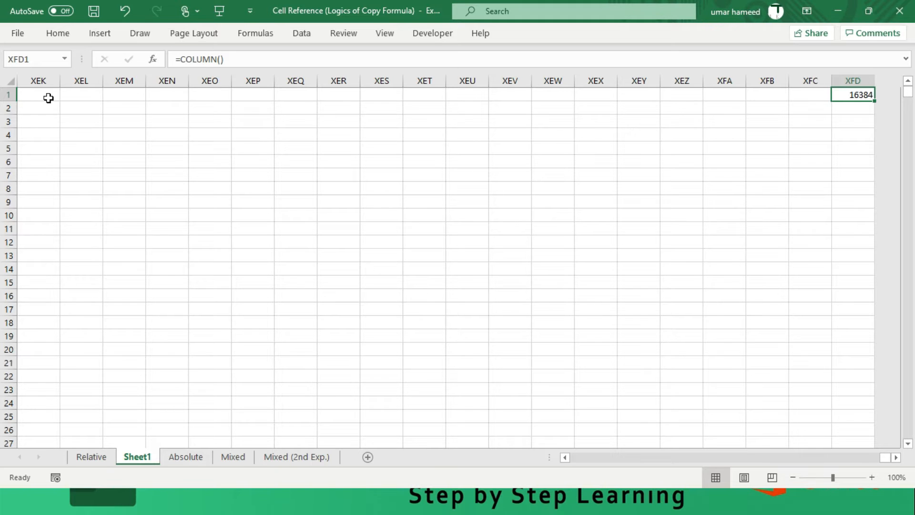
pyautogui.press('Delete')
# - Enter =ROW() in the last cell of column A to get its row number, clear it and return to A1
pyautogui.hotkey('ctrl', 'Left')
pyautogui.hotkey('ctrl', 'Down')
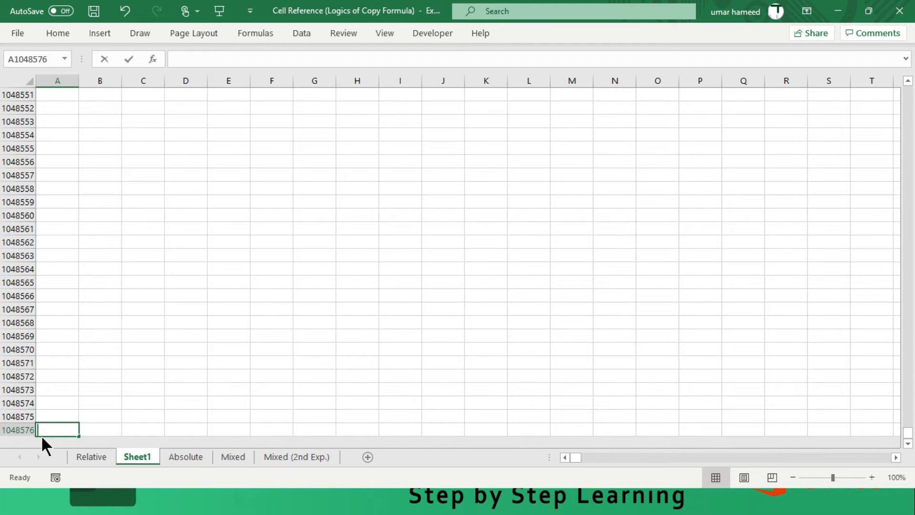
pyautogui.write('=row')
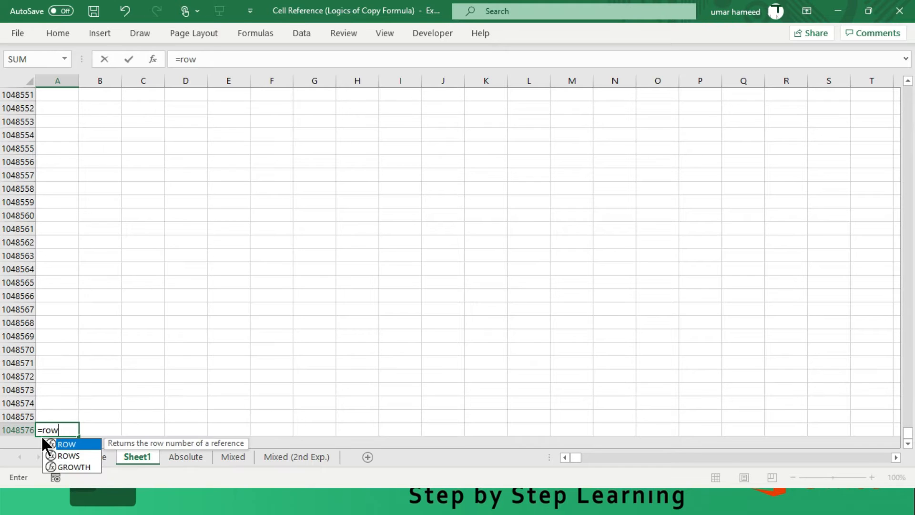
pyautogui.write('()')
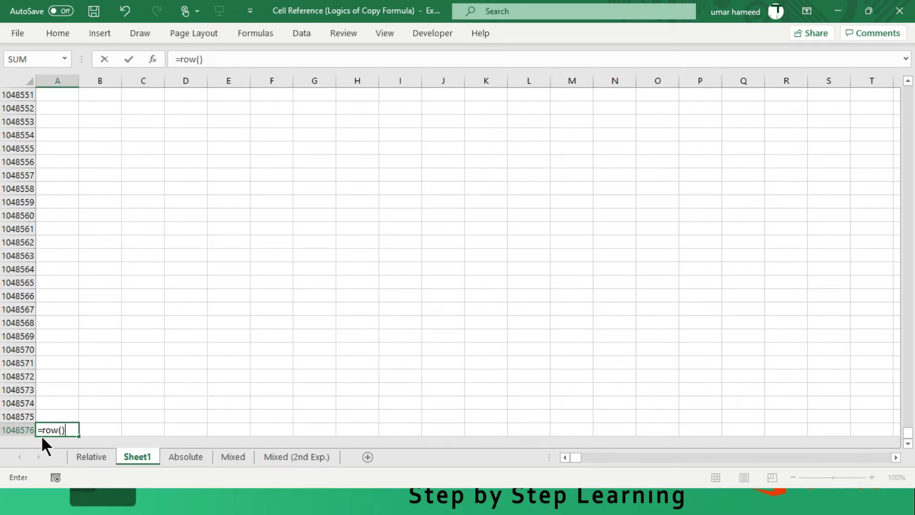
pyautogui.press('Return')
pyautogui.press('Up')
pyautogui.press('Down')
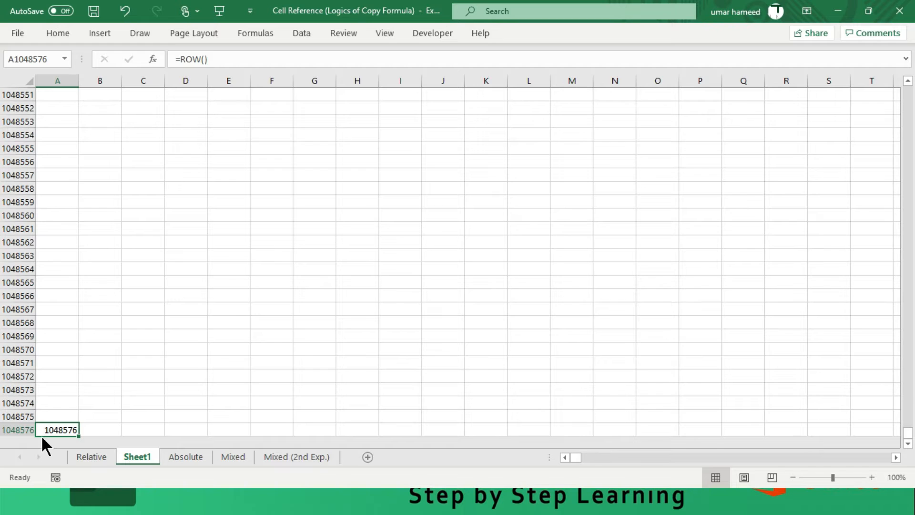
pyautogui.press('Delete')
pyautogui.hotkey('ctrl', 'Home')
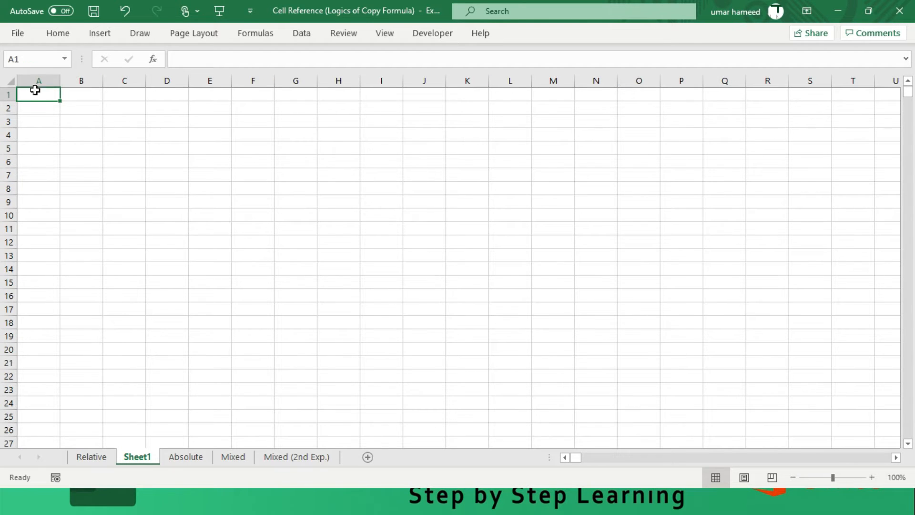
# - Enter the formula =5+5 in cell D1
pyautogui.click(66, 142)
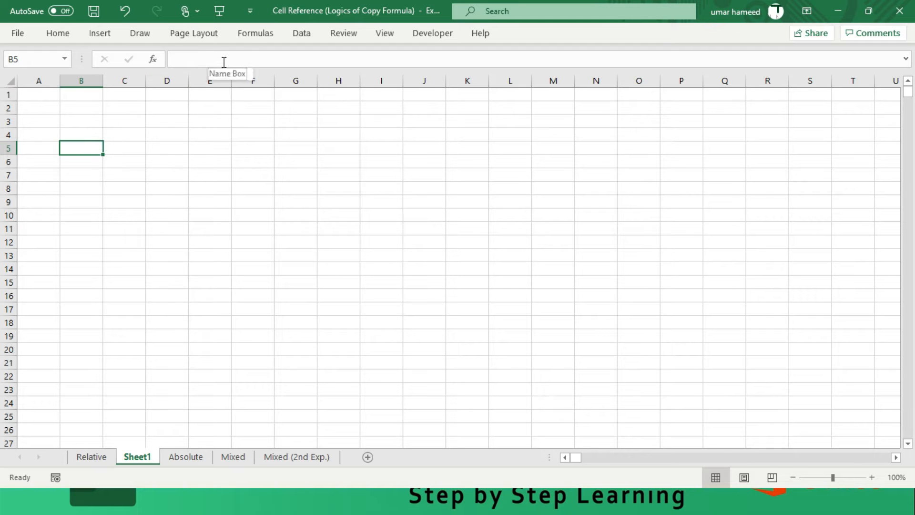
pyautogui.click(182, 134)
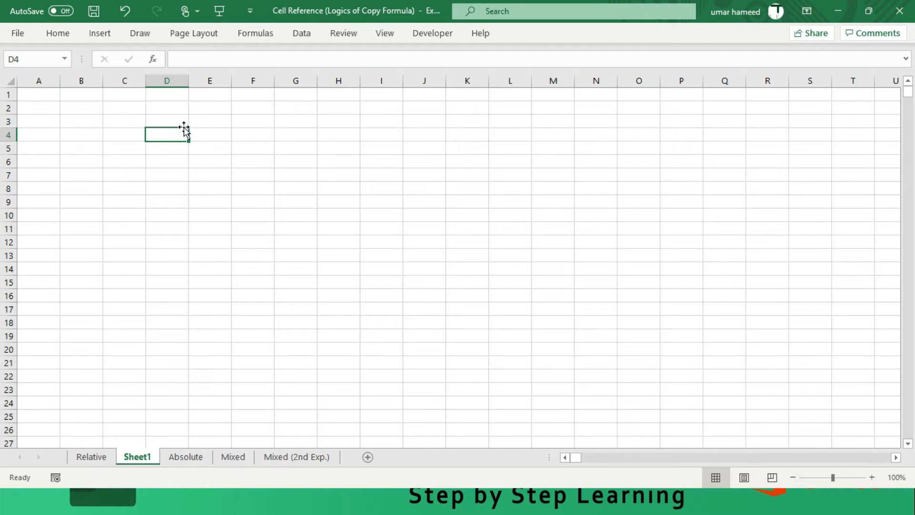
pyautogui.click(185, 126)
pyautogui.press('Up')
pyautogui.press('Up')
pyautogui.press('Down')
pyautogui.press('Up')
pyautogui.write('=')
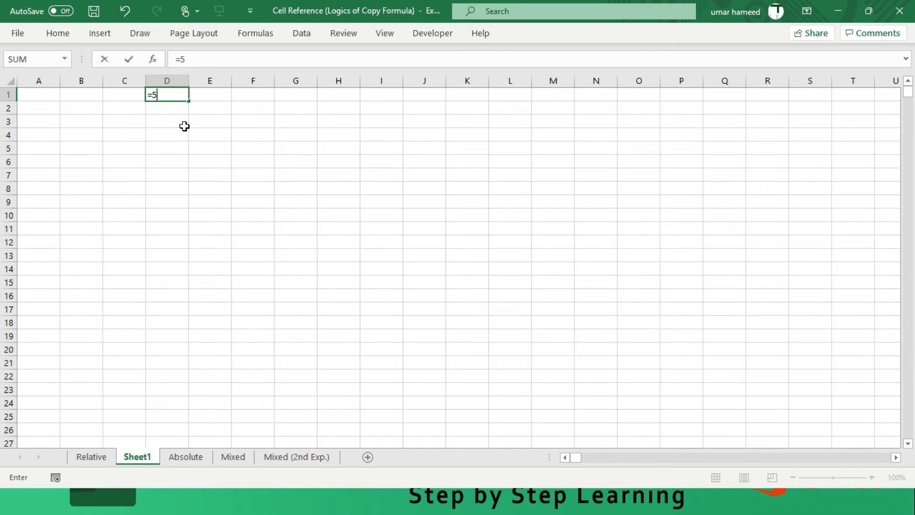
pyautogui.press('Return')
pyautogui.press('Up')
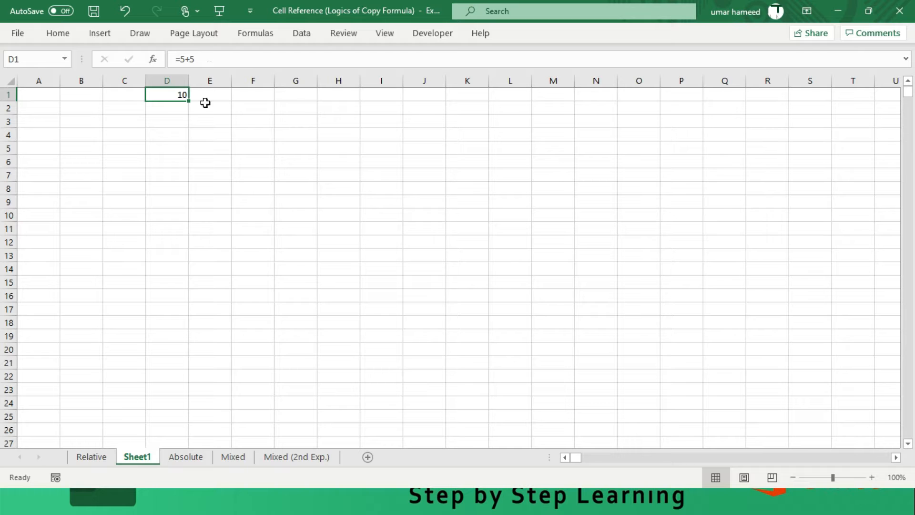
# - Move Sheet1 behind the Mixed (2nd Exp.) sheet and open the Relative sheet
pyautogui.moveTo(139, 455); pyautogui.dragTo(360, 462)
pyautogui.click(92, 457)
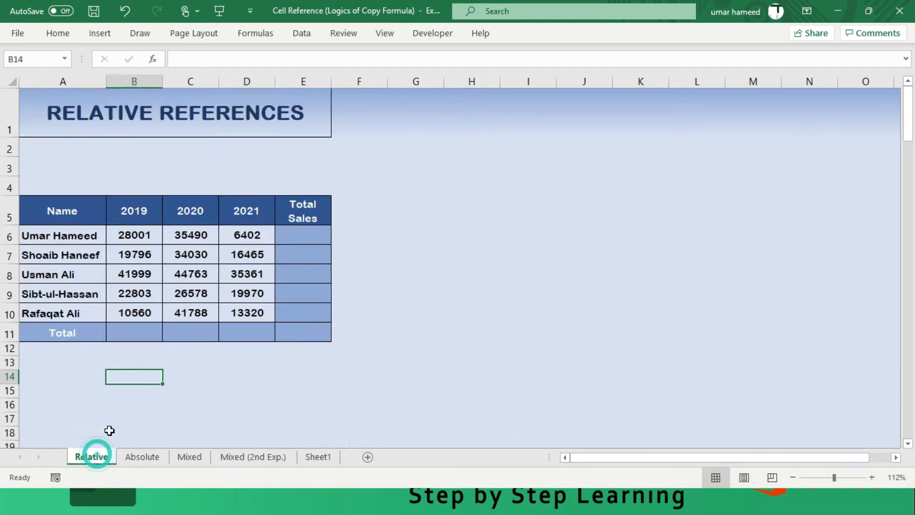
# - Delete the empty rows 3 and 4 between the RELATIVE REFERENCES title and the sales table
pyautogui.scroll(5, 466, 327)
pyautogui.click(15, 221)
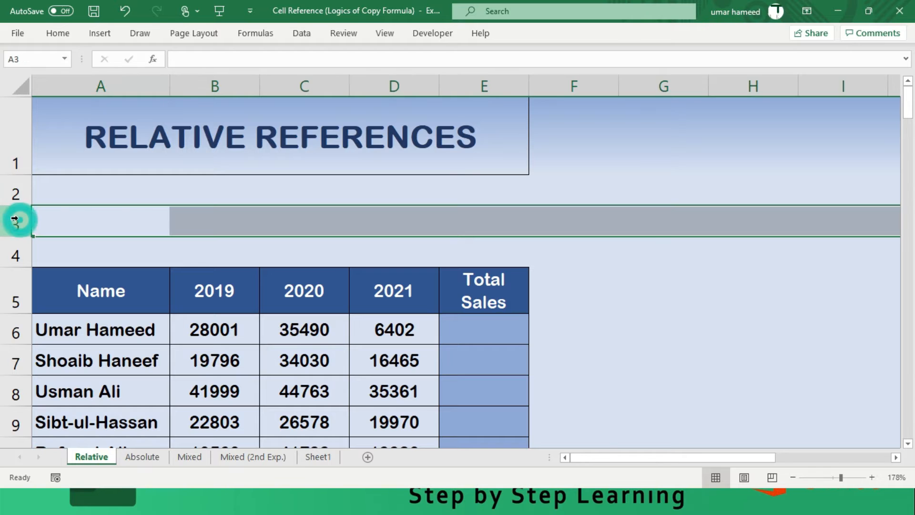
pyautogui.hotkey('ctrl', '-')
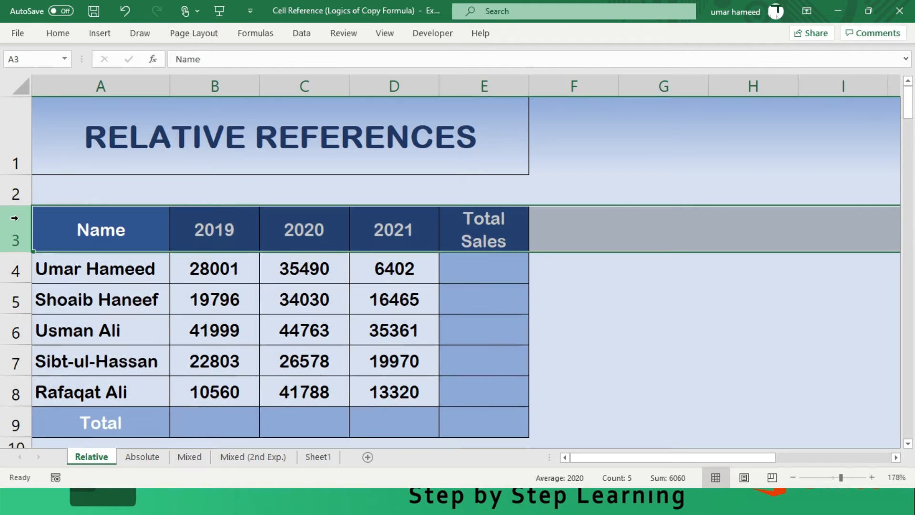
# - Review the sheet title and the first person's 2019 to 2021 sales in B4:D4, ending at Total Sales cell E4
pyautogui.click(256, 297)
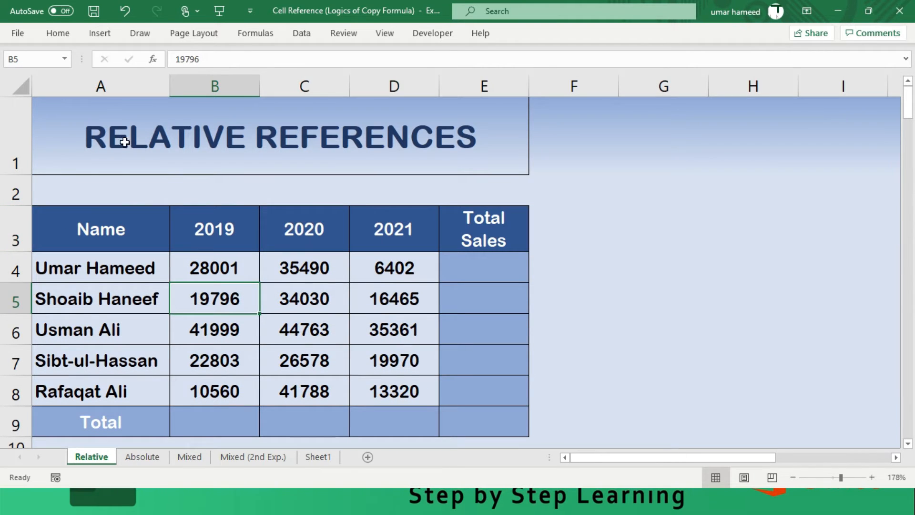
pyautogui.click(123, 138)
pyautogui.click(514, 274)
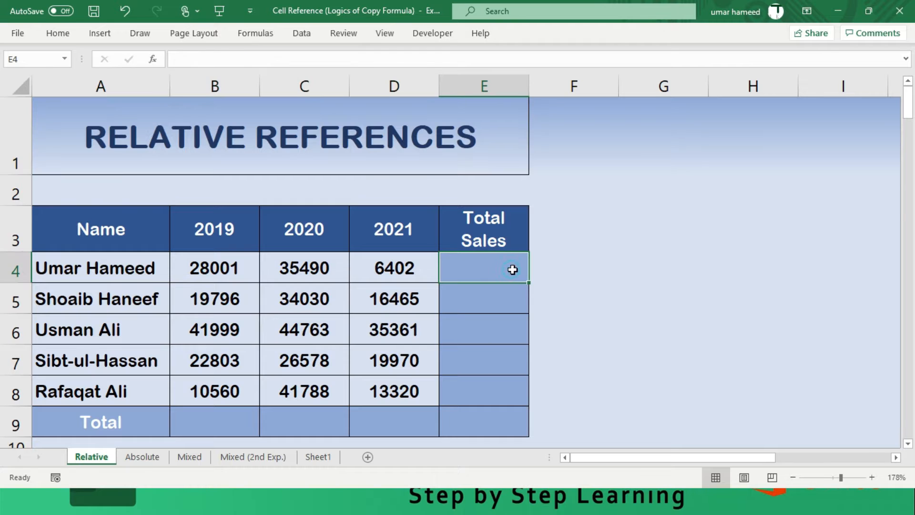
pyautogui.moveTo(236, 267); pyautogui.dragTo(357, 276)
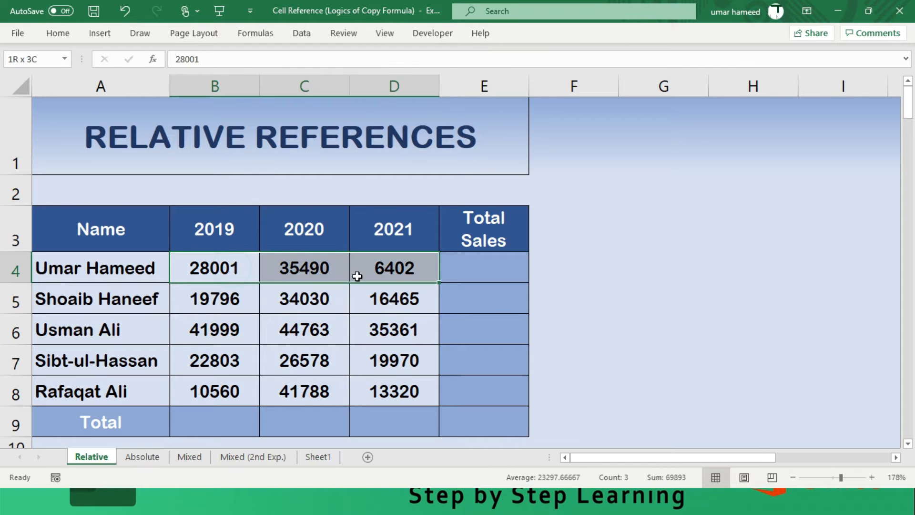
pyautogui.click(492, 261)
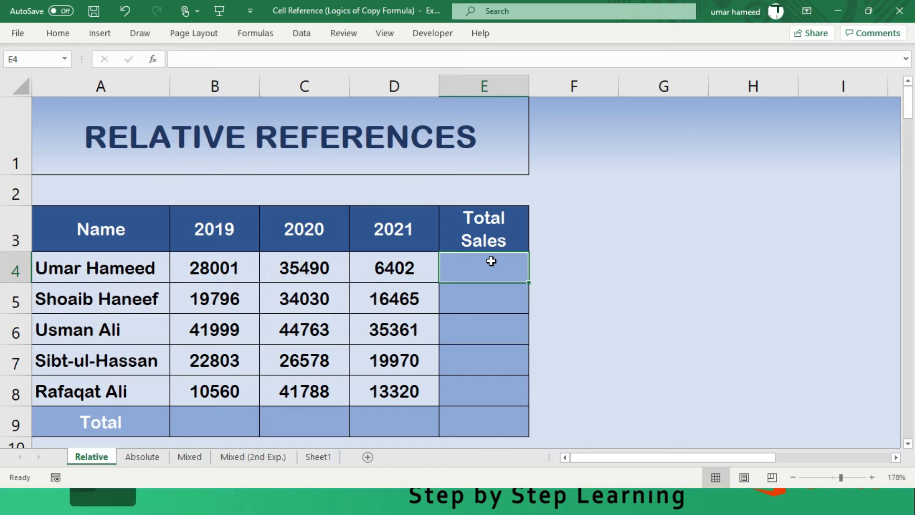
pyautogui.write('====')
pyautogui.press('Left')
pyautogui.press('Left')
pyautogui.press('Left')
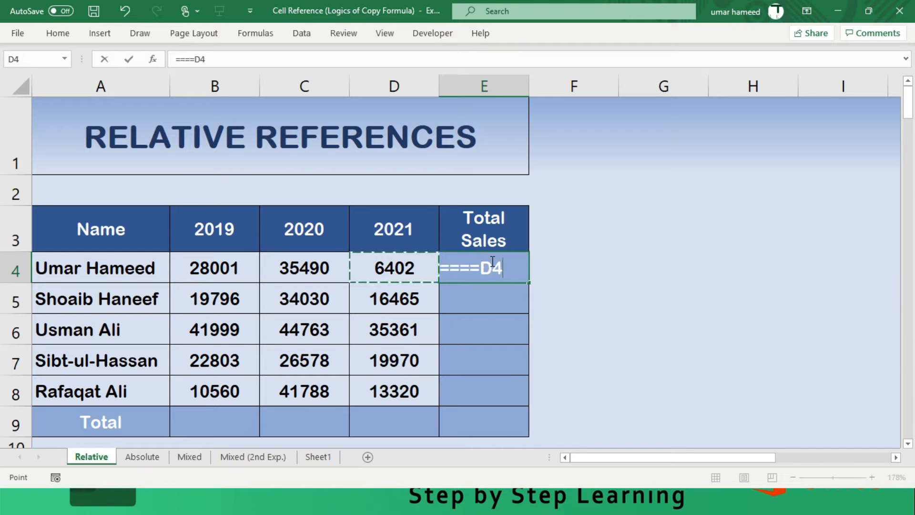
pyautogui.press('Right')
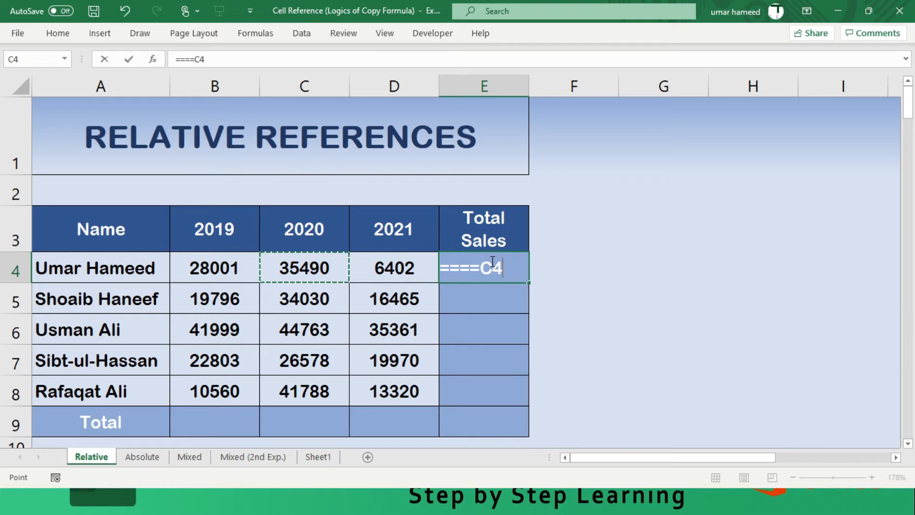
pyautogui.press('BackSpace')
pyautogui.press('BackSpace')
pyautogui.press('BackSpace')
pyautogui.press('BackSpace')
pyautogui.press('BackSpace')
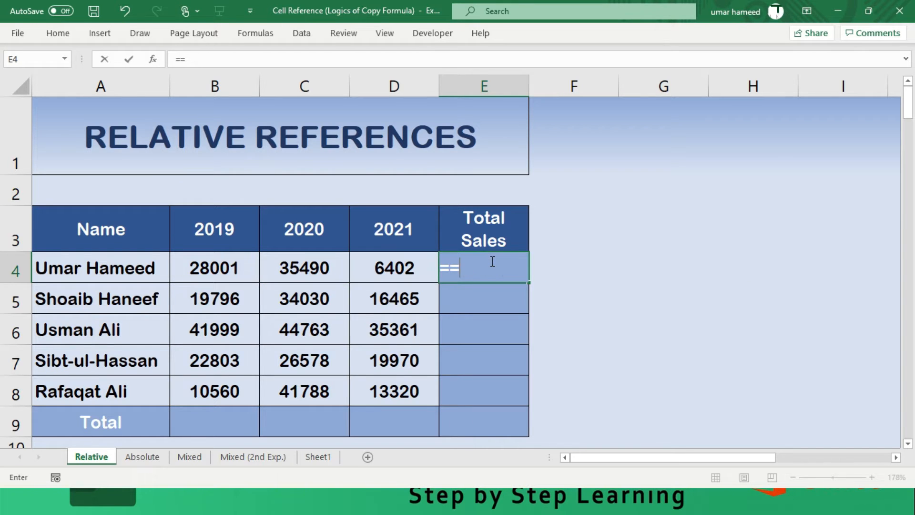
# - Enter =B4 in the first Total Sales cell, E4
pyautogui.click(216, 268)
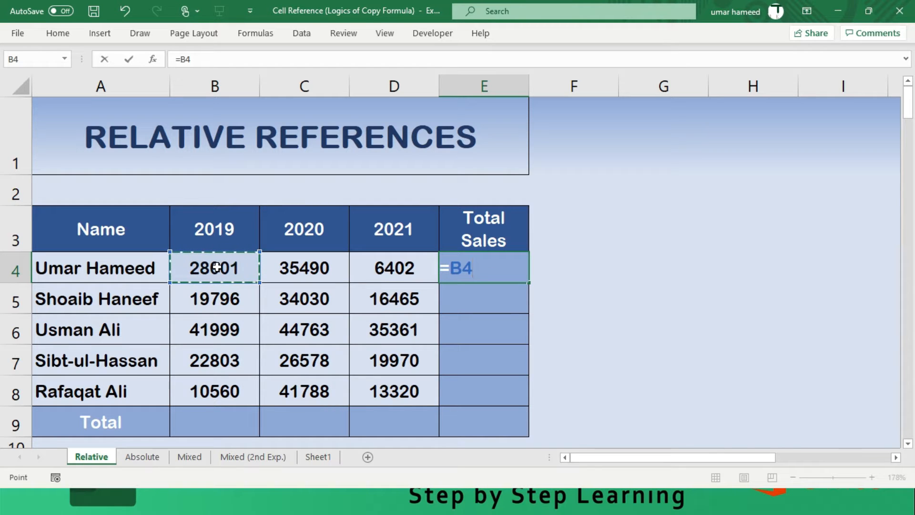
pyautogui.press('Return')
pyautogui.press('Up')
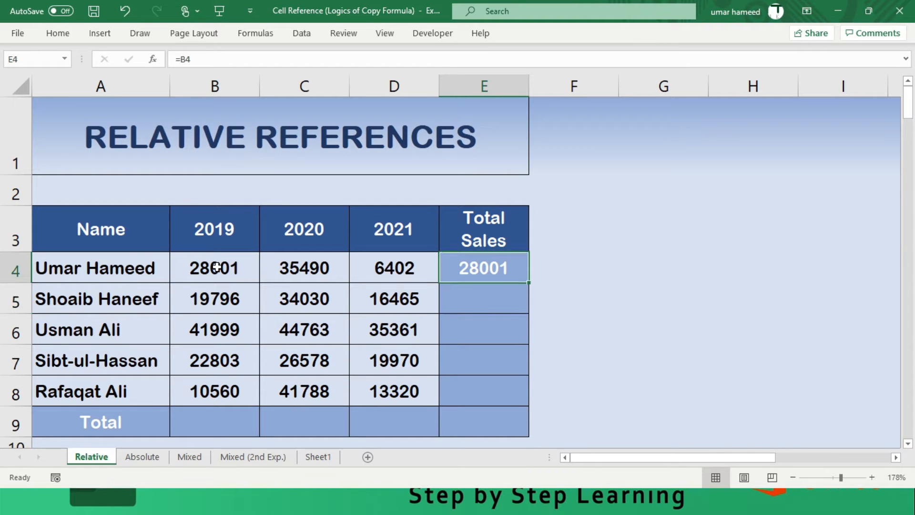
# - Extend the formula in E4 to =B4+C4+D4 so it adds all three years' sales
pyautogui.press('F2')
pyautogui.write('+')
pyautogui.click(284, 268)
pyautogui.write('+')
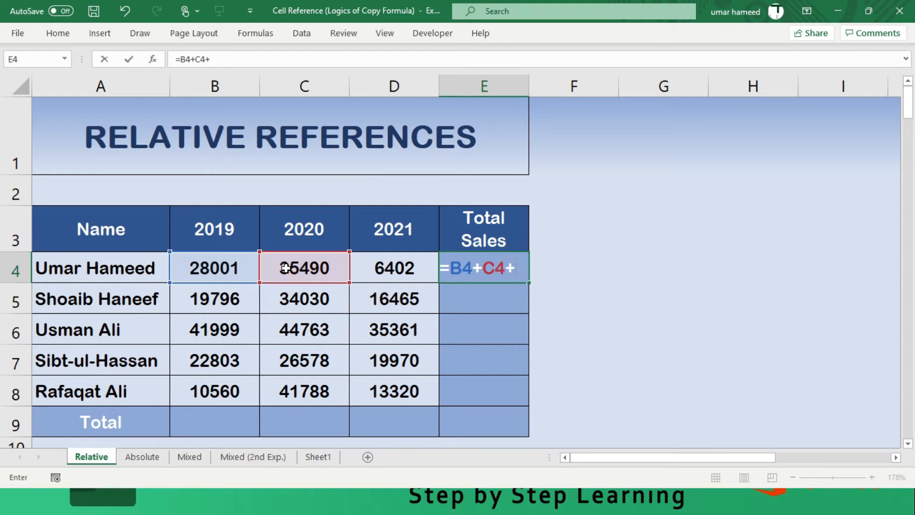
pyautogui.click(385, 268)
pyautogui.press('Return')
pyautogui.press('Up')
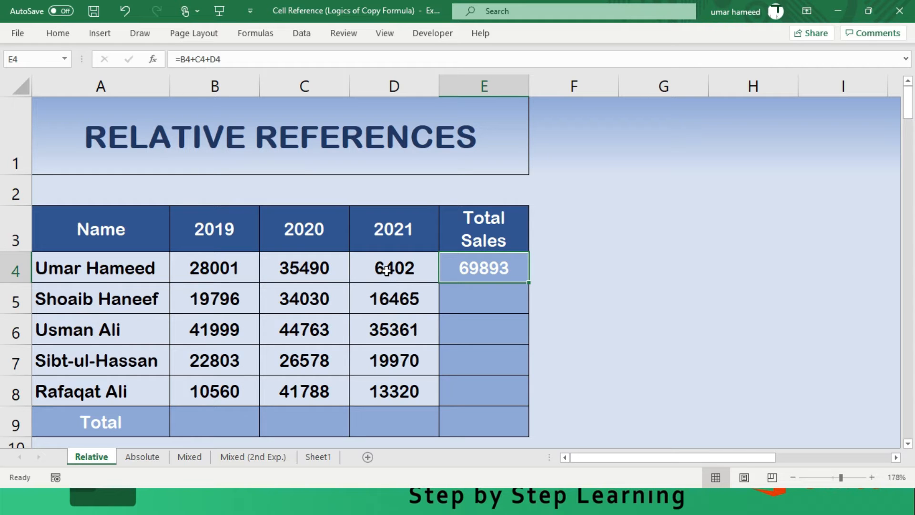
# - Replace the formula in Total Sales cell E4 with =SUM(B4:D4)
pyautogui.write('=sum(')
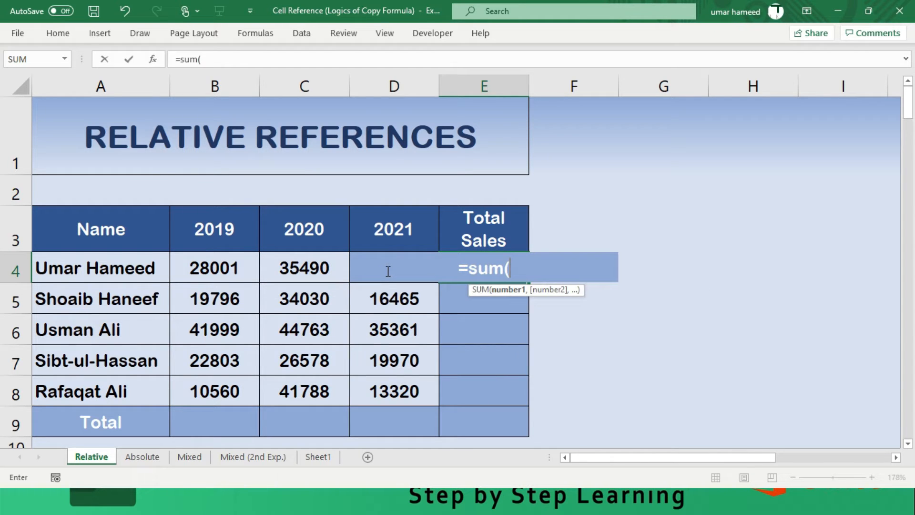
pyautogui.press('Left')
pyautogui.press('Left')
pyautogui.press('Left')
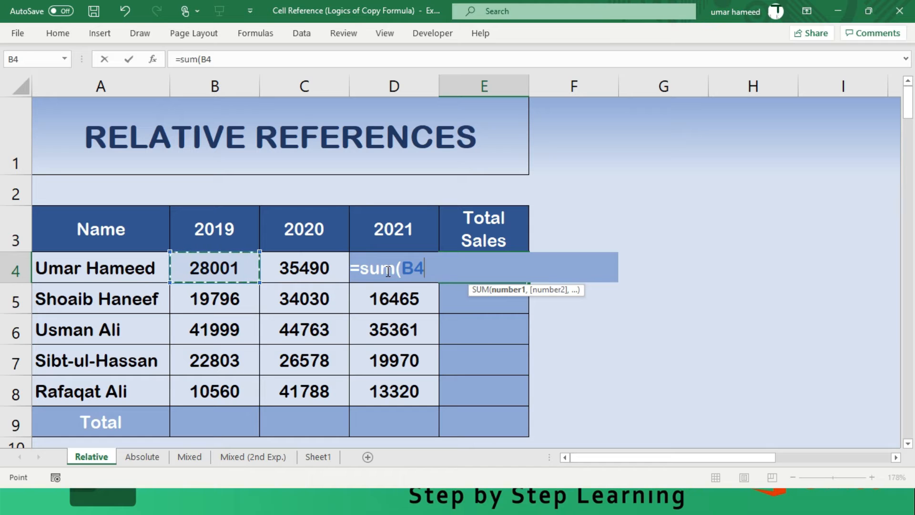
pyautogui.hotkey('shift', 'Right')
pyautogui.hotkey('shift', 'Right')
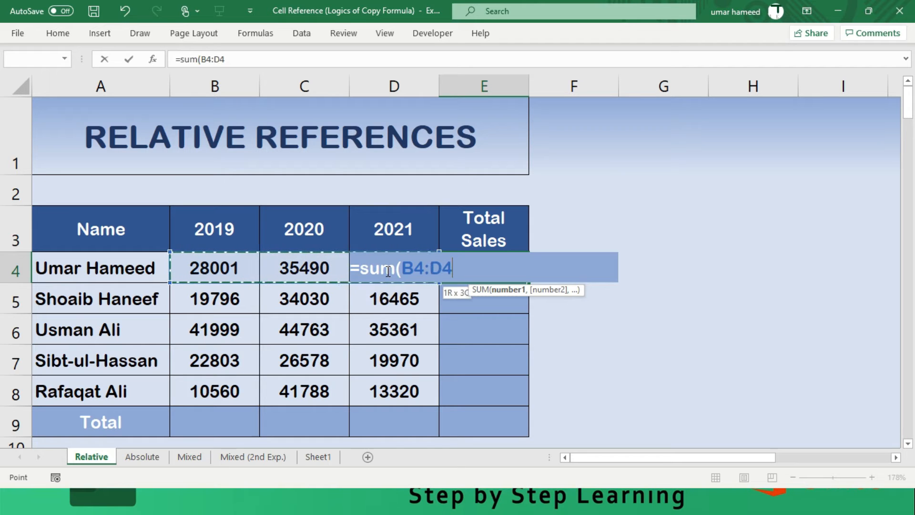
pyautogui.press('Return')
# - Fill the SUM formula from E4 down through E9 in the Total Sales column
pyautogui.press('Up')
pyautogui.hotkey('shift', 'Down')
pyautogui.hotkey('shift', 'Down')
pyautogui.hotkey('shift', 'Down')
pyautogui.hotkey('shift', 'Down')
pyautogui.hotkey('shift', 'Down')
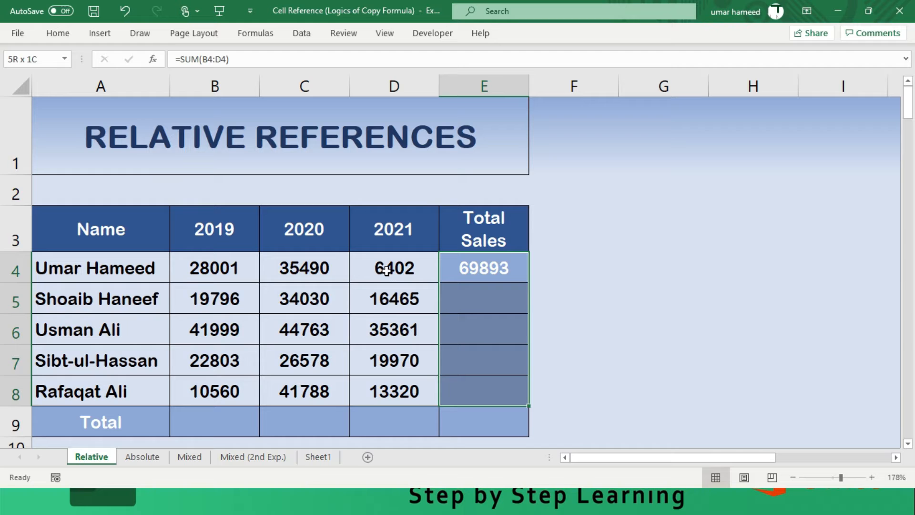
pyautogui.press('F2')
pyautogui.hotkey('ctrl', 'Return')
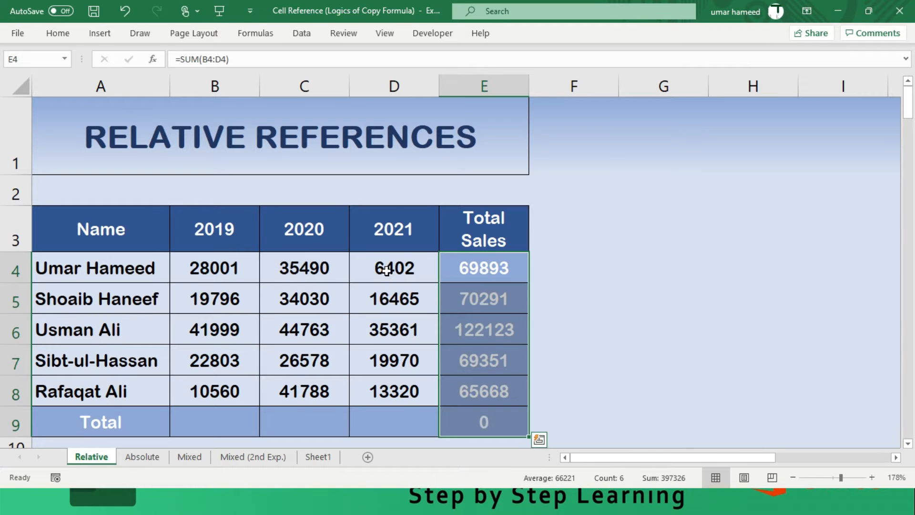
# - Use AutoSum in the Total row's 2019 cell, B9, to enter =SUM(B3:B8)
pyautogui.press('Down')
pyautogui.press('Down')
pyautogui.press('Down')
pyautogui.press('Down')
pyautogui.press('Down')
pyautogui.press('Left')
pyautogui.press('Left')
pyautogui.press('Up')
pyautogui.press('Left')
pyautogui.press('Down')
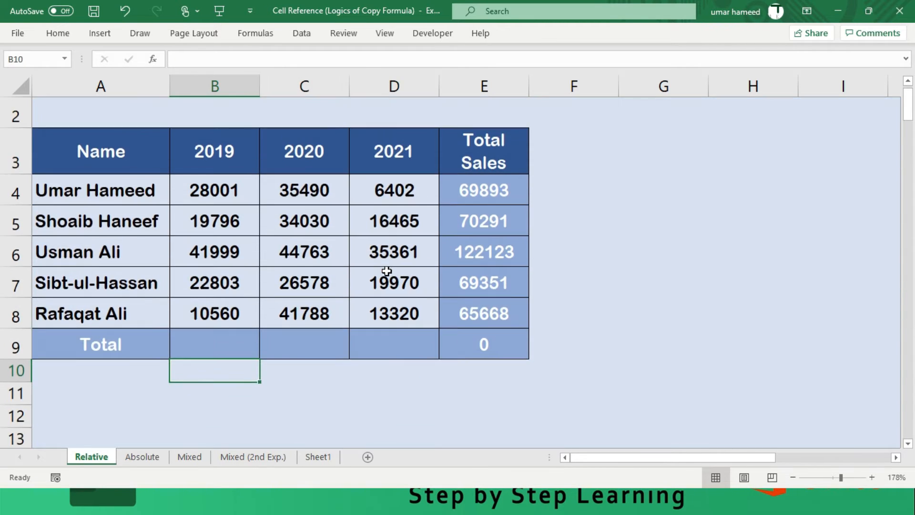
pyautogui.hotkey('alt', '=')
pyautogui.press('Return')
# - Fill the B9 sum formula across the Total row through E9
pyautogui.press('Up')
pyautogui.hotkey('shift', 'Right')
pyautogui.hotkey('shift', 'Right')
pyautogui.hotkey('shift', 'Right')
pyautogui.press('F2')
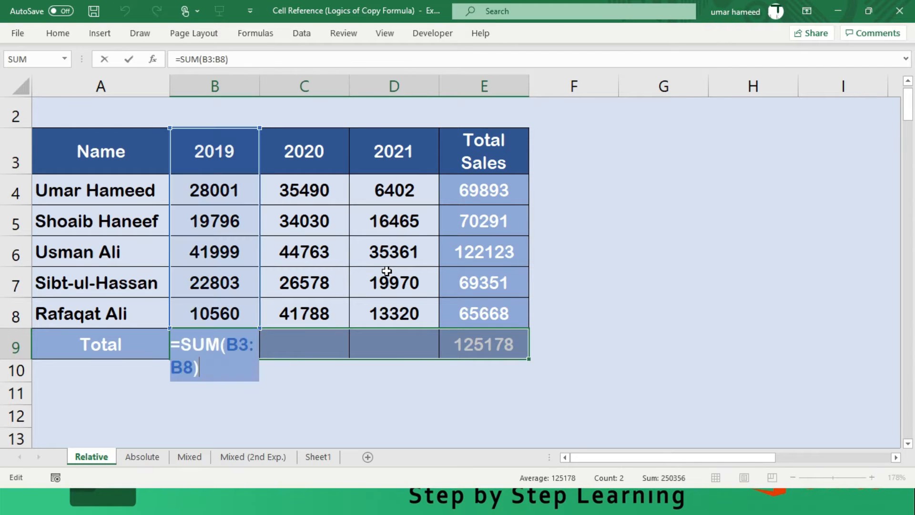
pyautogui.hotkey('ctrl', 'Return')
pyautogui.press('Up')
pyautogui.press('Down')
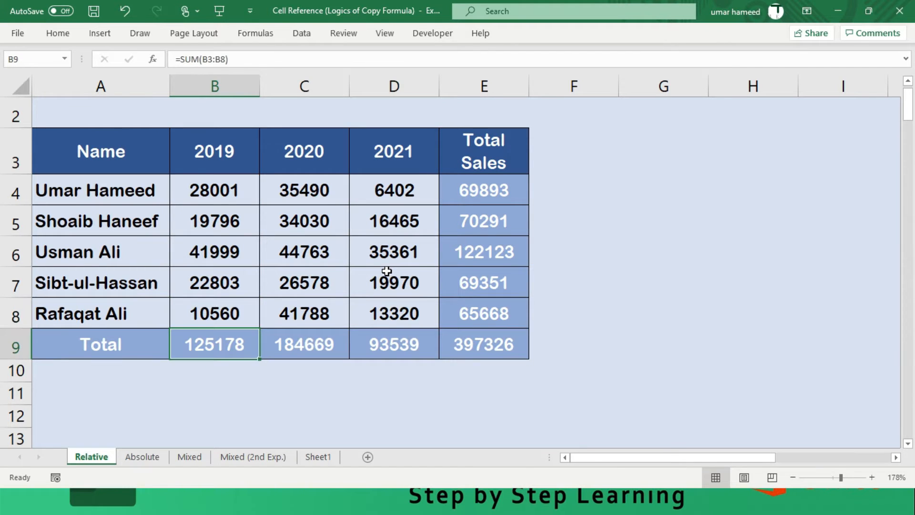
# - Inspect the formula in Total Sales cell E5 and the cells it refers to
pyautogui.click(484, 218)
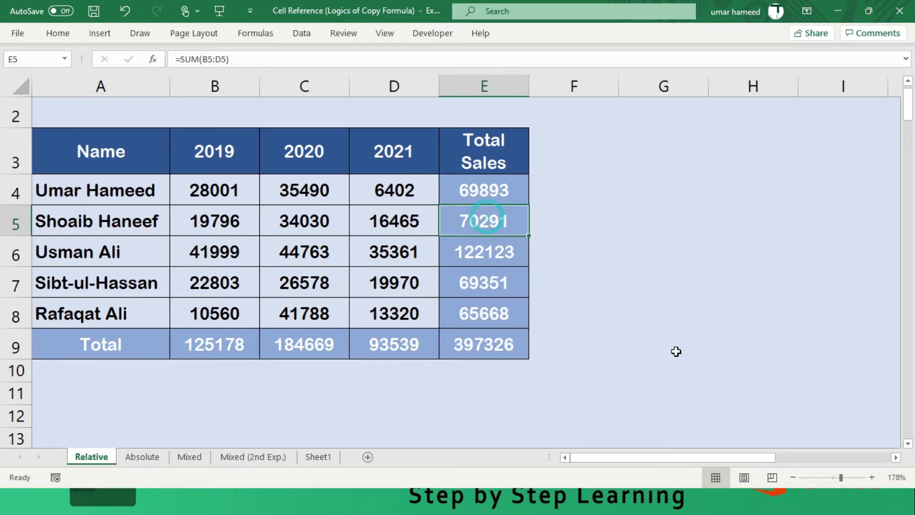
pyautogui.scroll(1, 677, 351)
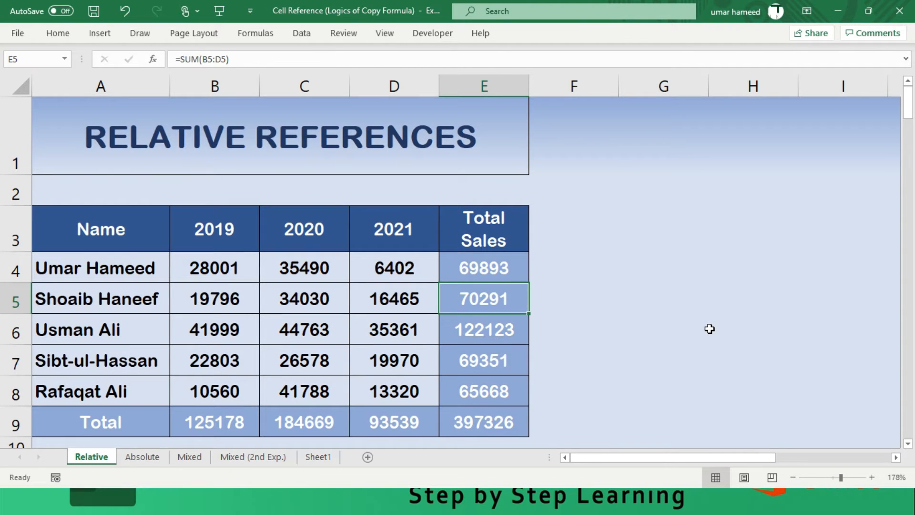
pyautogui.press('F2')
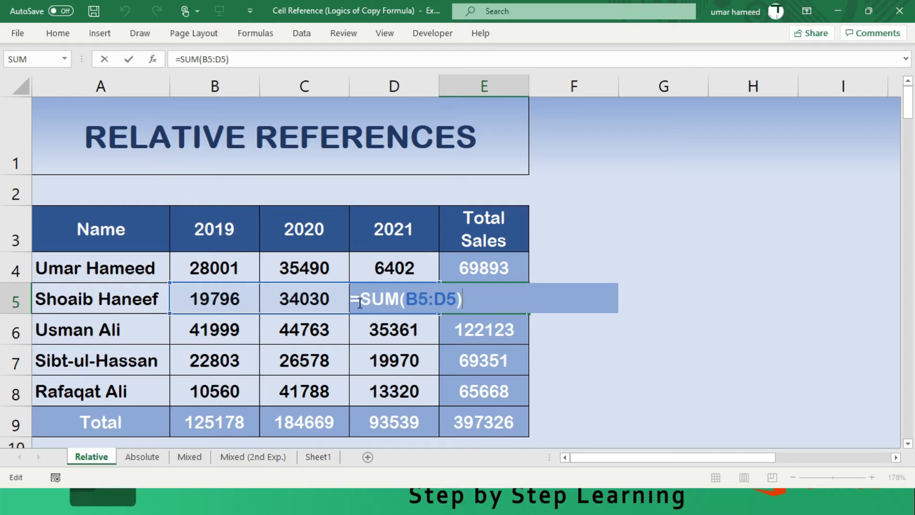
pyautogui.press('Escape')
# - On Sheet1, select B2:G14 and a second block starting at I2 as example ranges
pyautogui.click(315, 456)
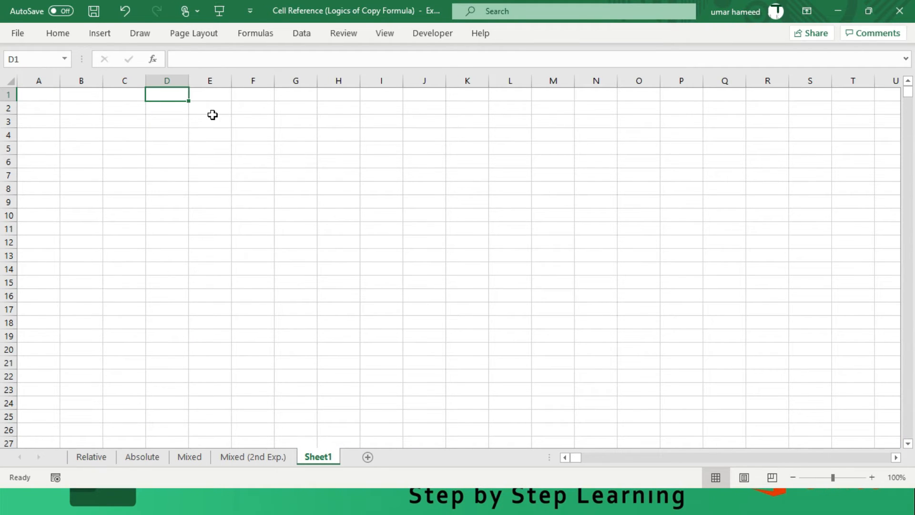
pyautogui.moveTo(73, 106); pyautogui.dragTo(286, 269)
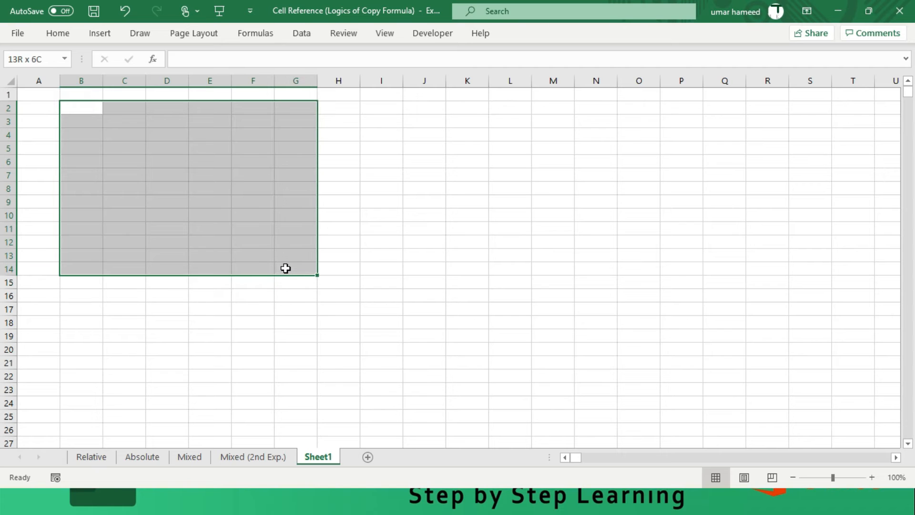
pyautogui.click(381, 110)
pyautogui.moveTo(382, 111); pyautogui.dragTo(623, 307)
# - Name the range B2:H20 on Sheet1 myrange
pyautogui.moveTo(80, 110); pyautogui.dragTo(351, 349)
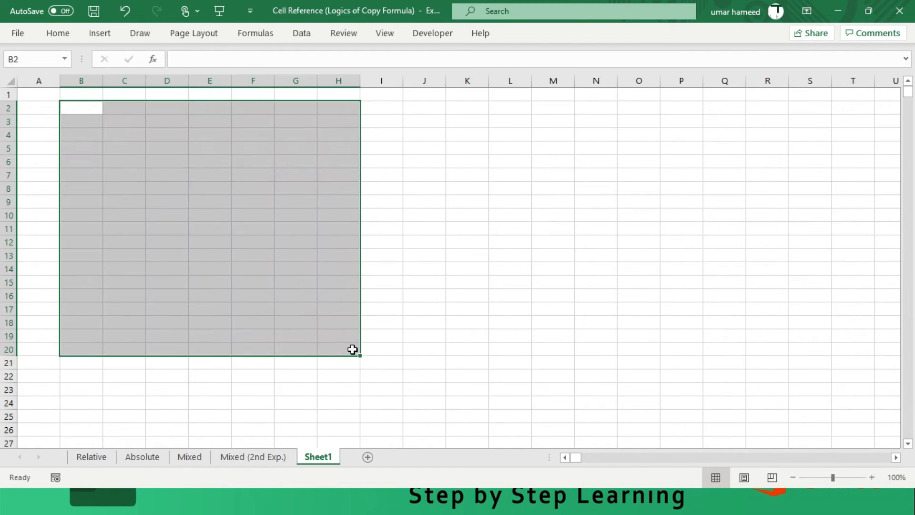
pyautogui.click(19, 58)
pyautogui.write('myrange')
pyautogui.press('Return')
pyautogui.click(464, 225)
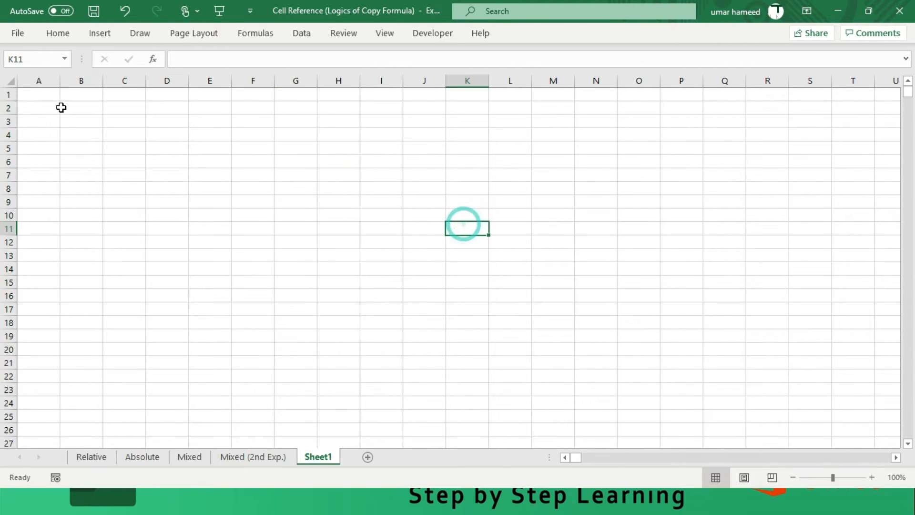
# - Name cell A1 on Sheet1 mycell
pyautogui.click(35, 98)
pyautogui.click(38, 59)
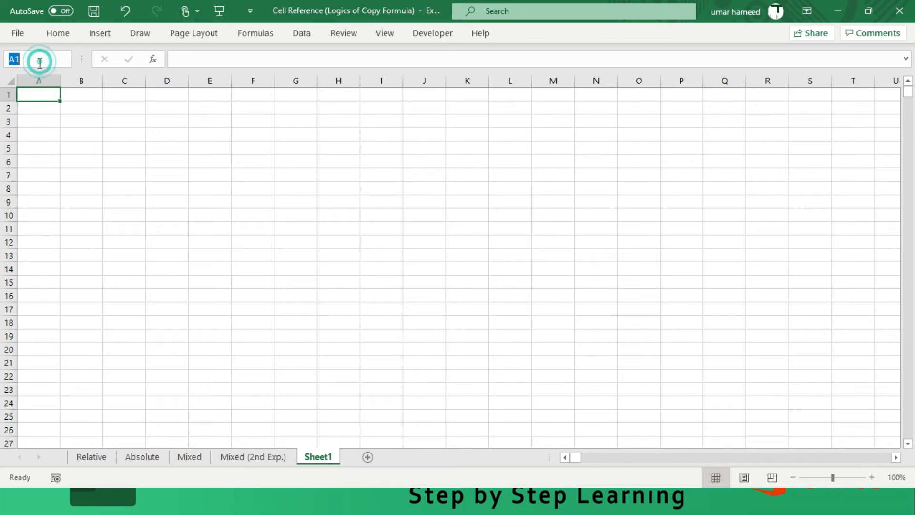
pyautogui.write('mycell')
pyautogui.press('Return')
# - Reselect A1 to check its name, and select a block of cells starting at B2
pyautogui.click(57, 134)
pyautogui.doubleClick(46, 91)
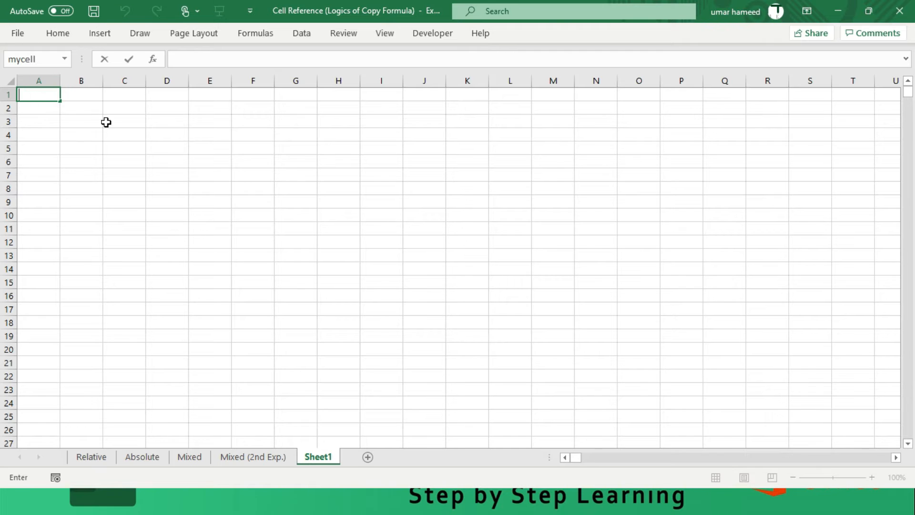
pyautogui.moveTo(92, 108); pyautogui.dragTo(312, 366)
pyautogui.click(332, 348)
pyautogui.click(213, 160)
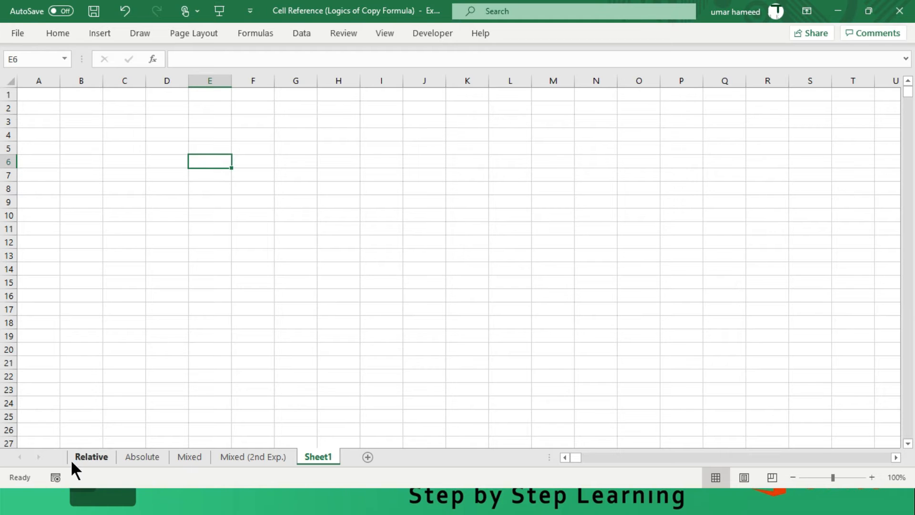
# - Back on the Relative sheet, examine which cells each Total Sales formula in E4 through E8 refers to
pyautogui.click(85, 457)
pyautogui.click(488, 263)
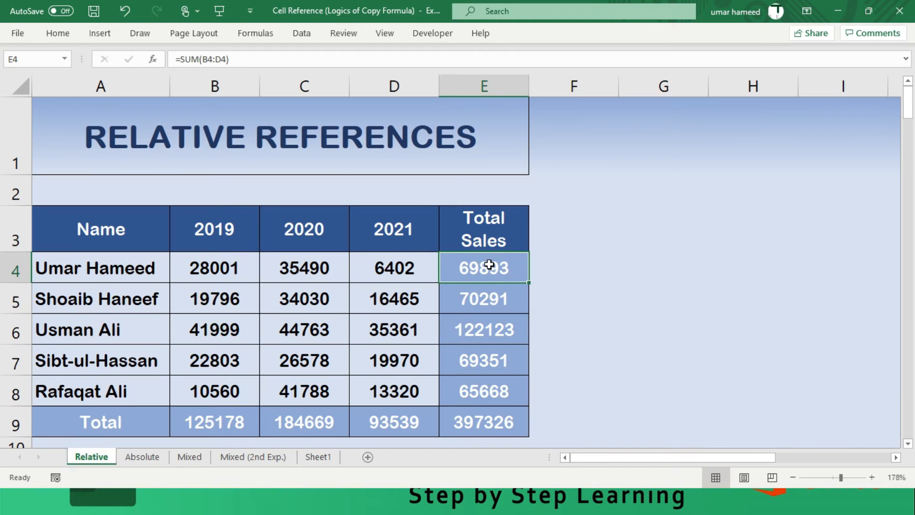
pyautogui.press('F2')
pyautogui.press('Escape')
pyautogui.press('Down')
pyautogui.press('F2')
pyautogui.press('Escape')
pyautogui.press('Down')
pyautogui.press('F2')
pyautogui.press('Escape')
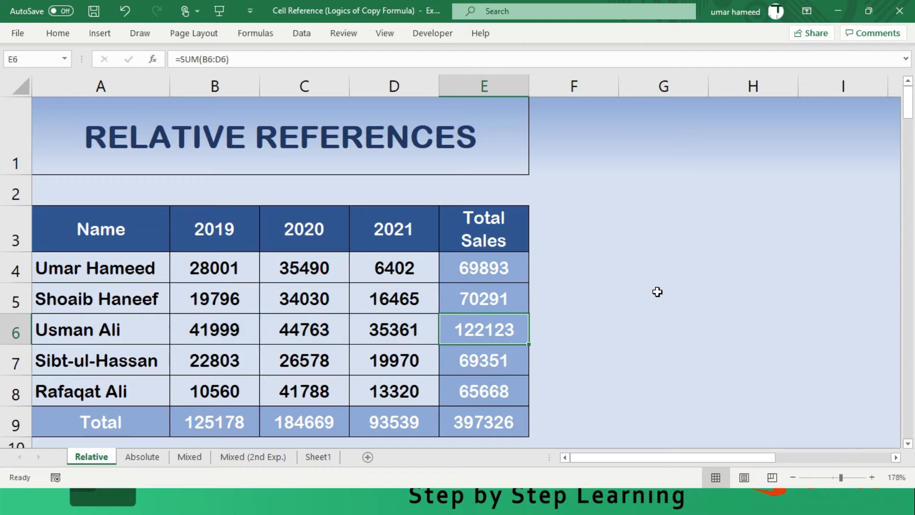
pyautogui.press('Down')
pyautogui.press('F2')
pyautogui.press('Escape')
pyautogui.press('Down')
pyautogui.press('F2')
pyautogui.press('Escape')
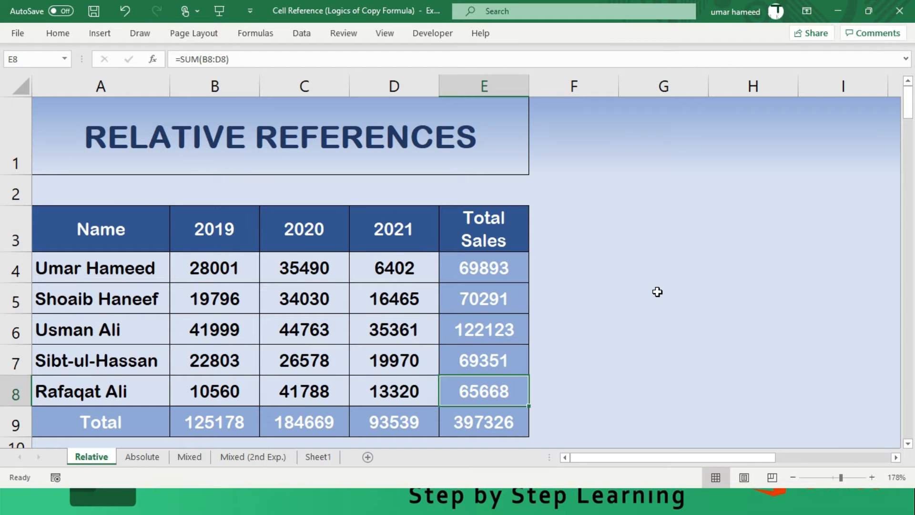
# - Examine the ranges used by the Total row formulas in E9, D9 and C9
pyautogui.press('Down')
pyautogui.press('F2')
pyautogui.press('Escape')
pyautogui.press('Left')
pyautogui.press('F2')
pyautogui.press('Escape')
pyautogui.press('Left')
pyautogui.press('F2')
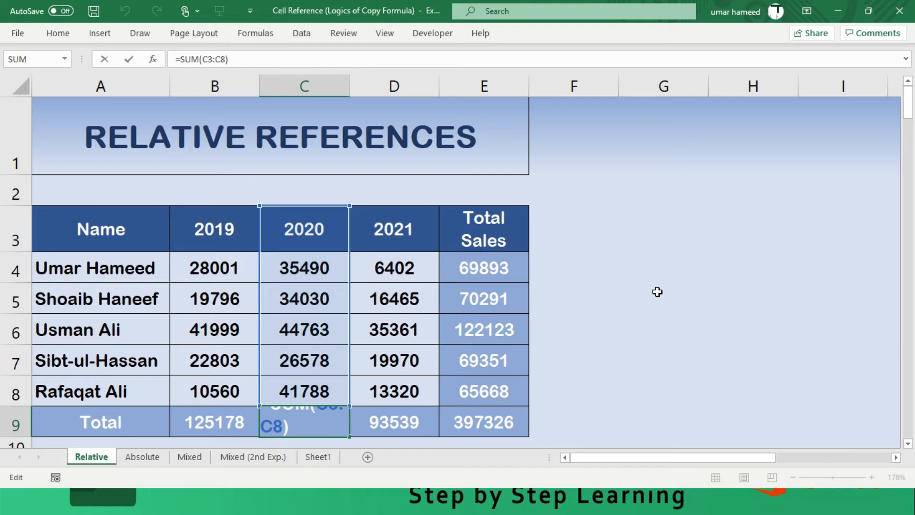
pyautogui.press('Escape')
# - Change the 2019 total formula in B9 to =SUM(B4:B8) so it excludes the year header
pyautogui.press('Left')
pyautogui.press('F2')
pyautogui.press('Home')
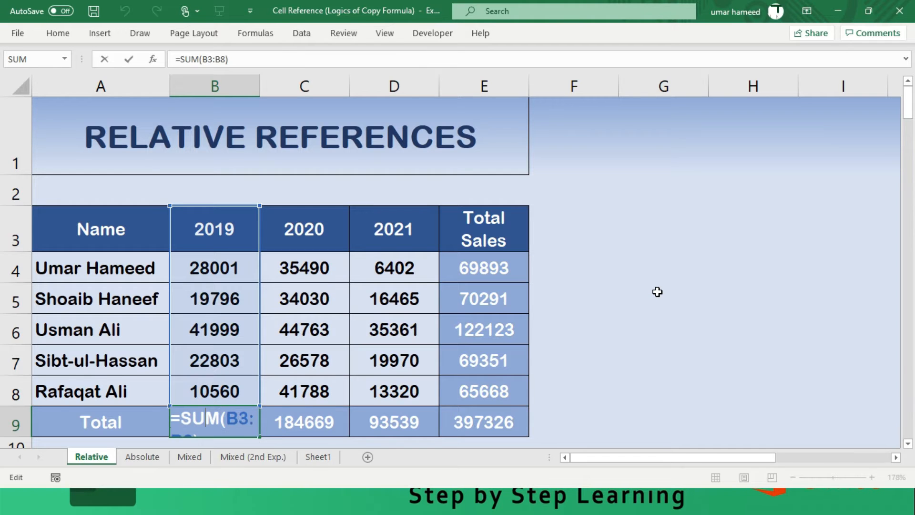
pyautogui.press('Right')
pyautogui.press('Right')
pyautogui.press('Right')
pyautogui.press('Right')
pyautogui.press('Right')
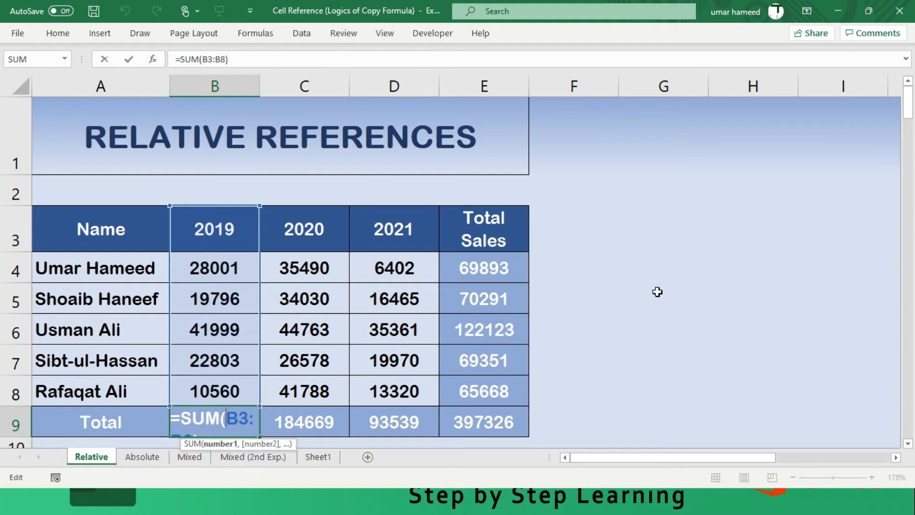
pyautogui.press('Right')
pyautogui.hotkey('shift', 'Right')
pyautogui.write('4')
pyautogui.press('Return')
pyautogui.press('Up')
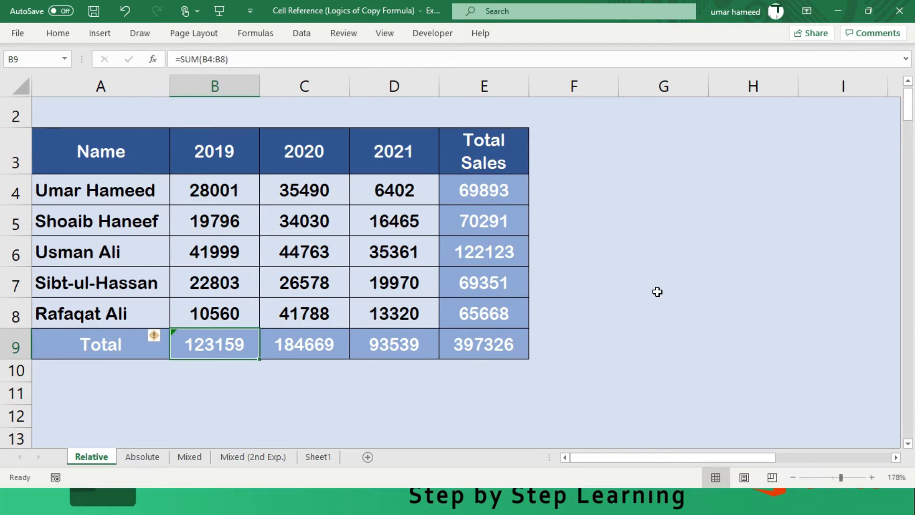
# - Fill the corrected total formula from B9 right into C9 and D9
pyautogui.hotkey('shift', 'Right')
pyautogui.hotkey('shift', 'Right')
pyautogui.hotkey('ctrl', 'r')
# - Go back through the sales table from its 2019 column to the Total Sales formula in E4
pyautogui.press('Up')
pyautogui.press('Up')
pyautogui.press('Up')
pyautogui.hotkey('ctrl', 'Home')
pyautogui.press('Right')
pyautogui.press('Down')
pyautogui.press('Down')
pyautogui.press('Down')
pyautogui.press('Down')
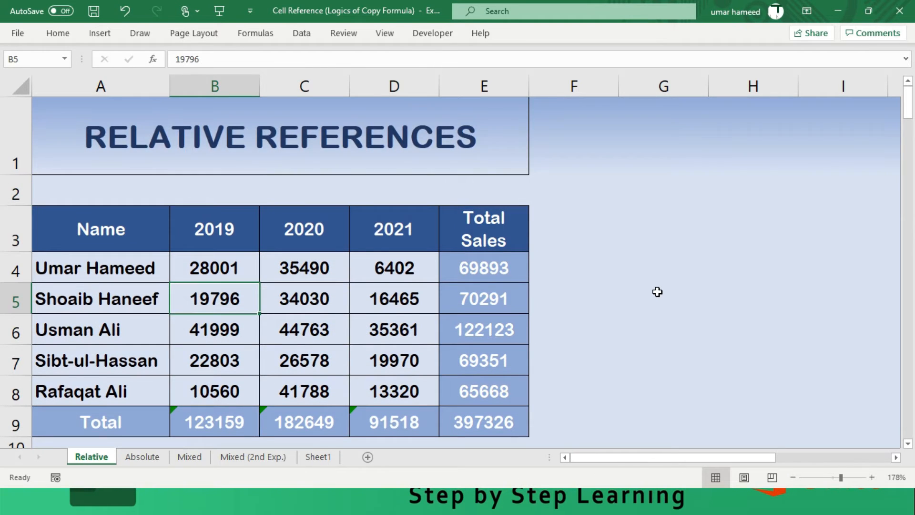
pyautogui.press('Right')
pyautogui.press('Right')
pyautogui.press('Right')
pyautogui.press('Up')
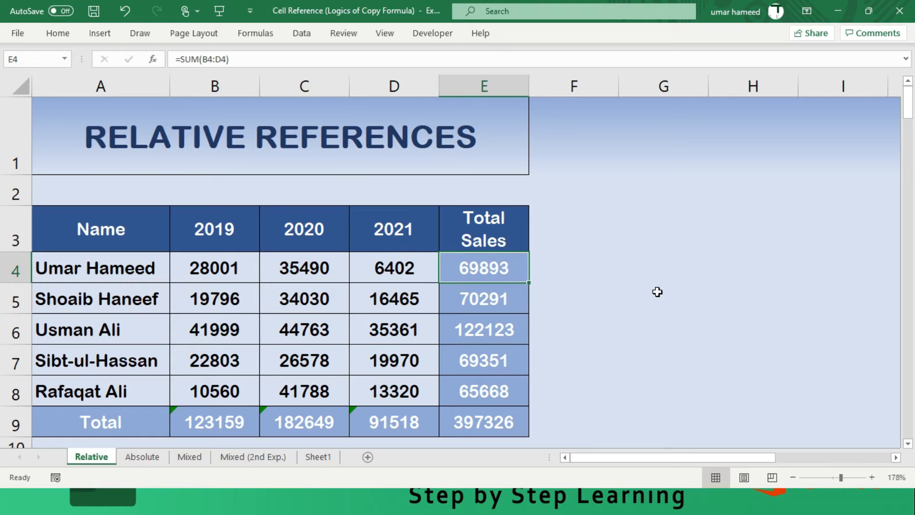
# - Clear the Total Sales cells E5:E9, keeping the formula in E4
pyautogui.press('Down')
pyautogui.press('Down')
pyautogui.press('Up')
pyautogui.hotkey('shift', 'Down')
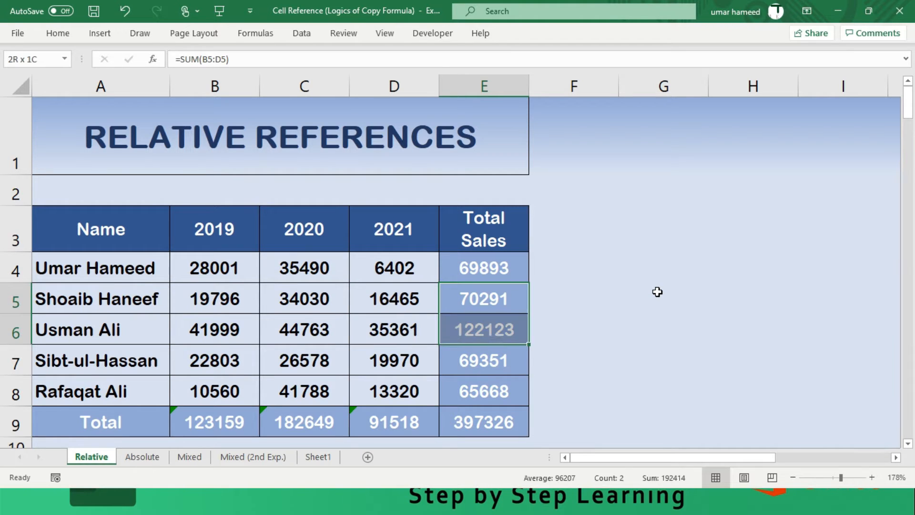
pyautogui.hotkey('shift', 'Down')
pyautogui.hotkey('shift', 'Down')
pyautogui.hotkey('shift', 'Down')
pyautogui.press('Delete')
# - Copy the formula in E4, paste it into E5:E9, and undo the paste
pyautogui.press('Up')
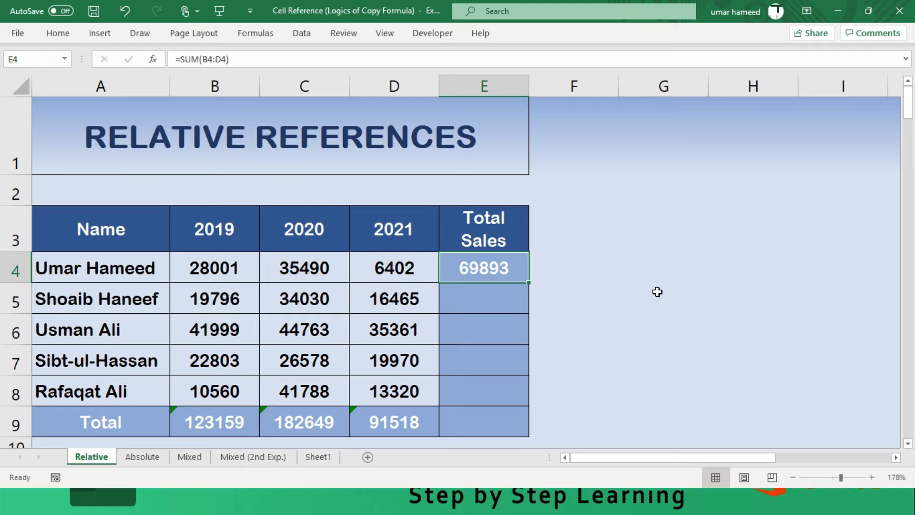
pyautogui.hotkey('ctrl', 'c')
pyautogui.press('Down')
pyautogui.hotkey('shift', 'Down')
pyautogui.hotkey('shift', 'Down')
pyautogui.hotkey('shift', 'Down')
pyautogui.hotkey('shift', 'Down')
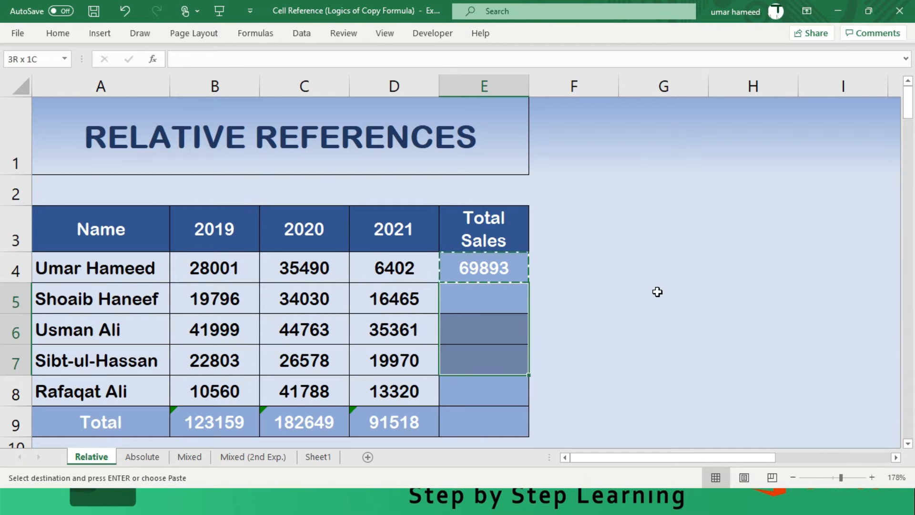
pyautogui.hotkey('ctrl', 'v')
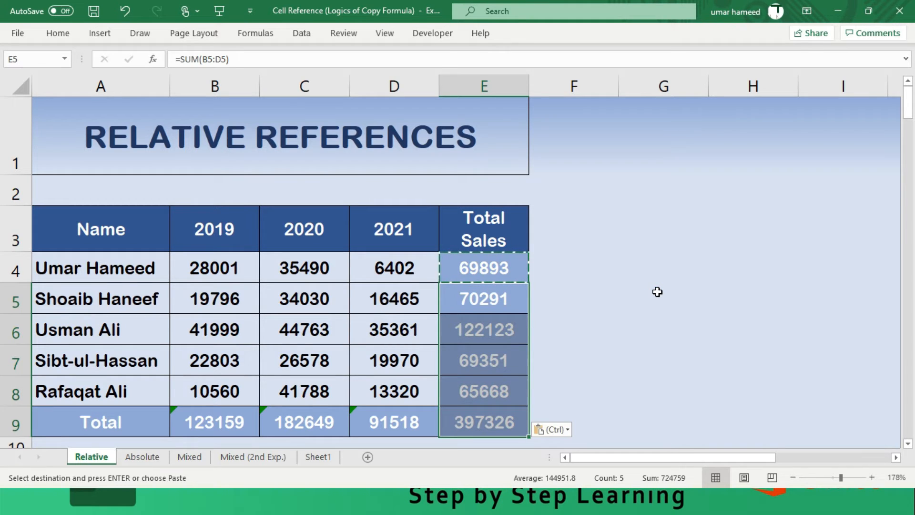
pyautogui.hotkey('ctrl', 'z')
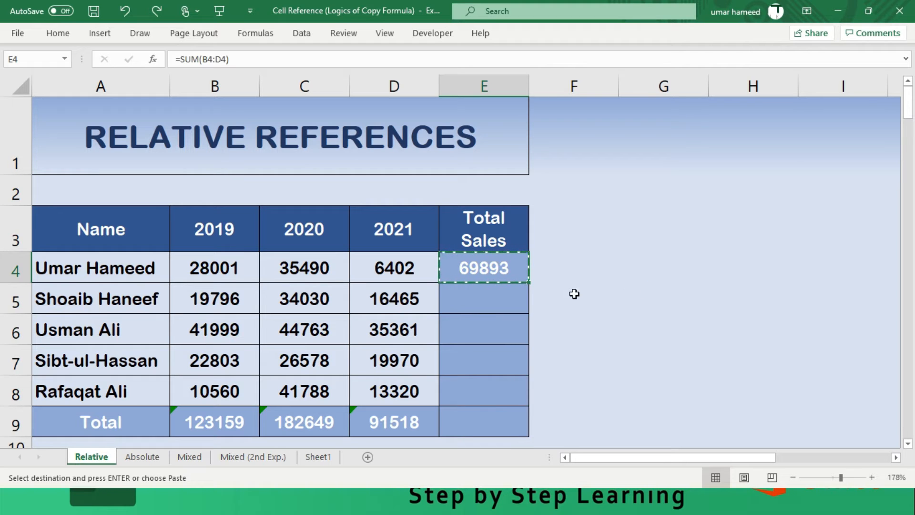
# - Fill the E4 formula down through E9, and clear E5:E9 again
pyautogui.moveTo(530, 283); pyautogui.dragTo(500, 348)
pyautogui.press('Down')
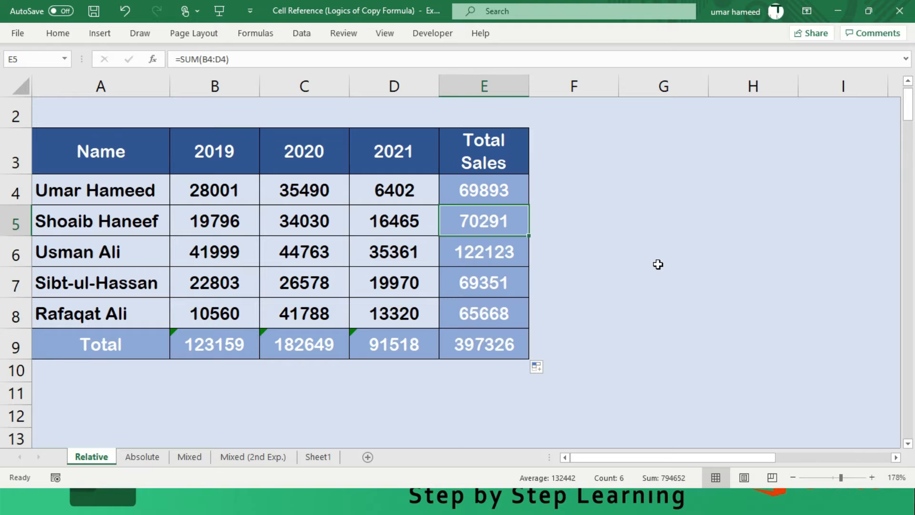
pyautogui.hotkey('shift', 'Down')
pyautogui.hotkey('shift', 'Down')
pyautogui.hotkey('shift', 'Down')
pyautogui.hotkey('shift', 'Down')
pyautogui.press('Delete')
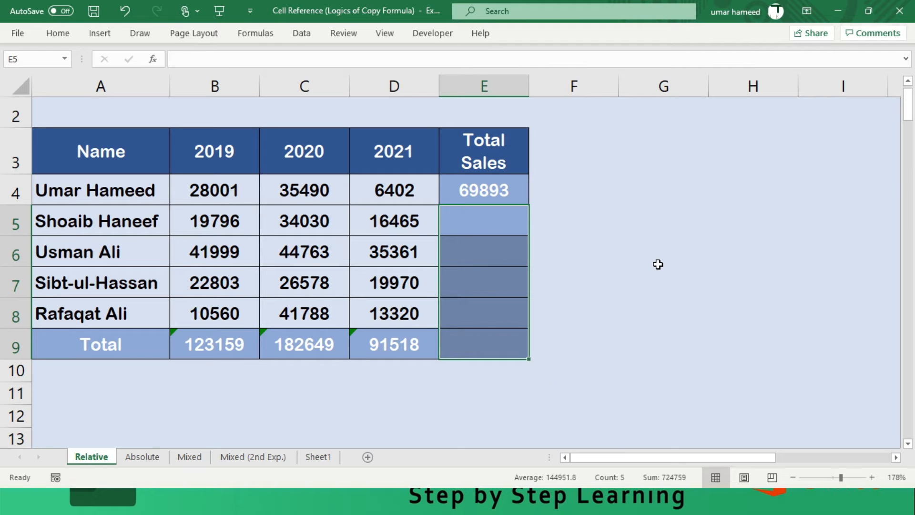
# - Enter the E4 SUM formula into all the cells of E4:E9 at once
pyautogui.press('Up')
pyautogui.hotkey('shift', 'Down')
pyautogui.hotkey('shift', 'Down')
pyautogui.hotkey('shift', 'Down')
pyautogui.hotkey('shift', 'Down')
pyautogui.hotkey('shift', 'Down')
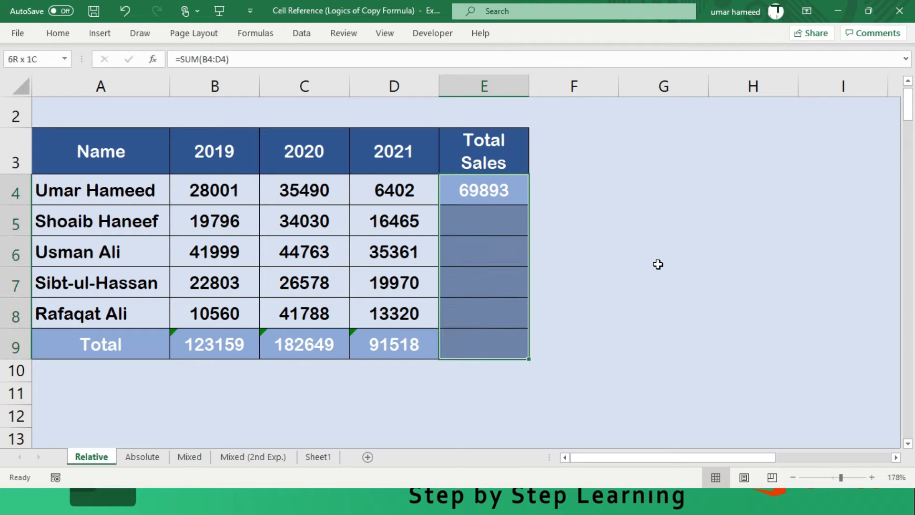
pyautogui.press('F2')
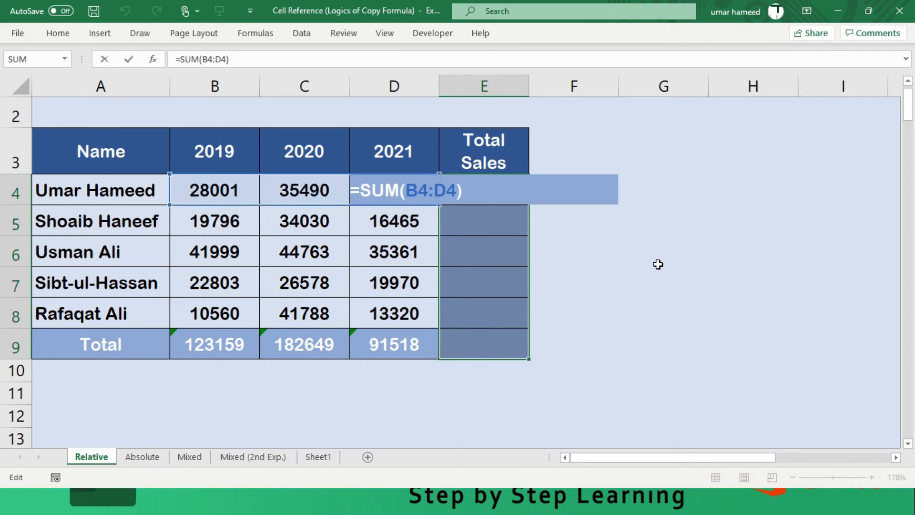
pyautogui.hotkey('ctrl', 'Return')
pyautogui.press('Down')
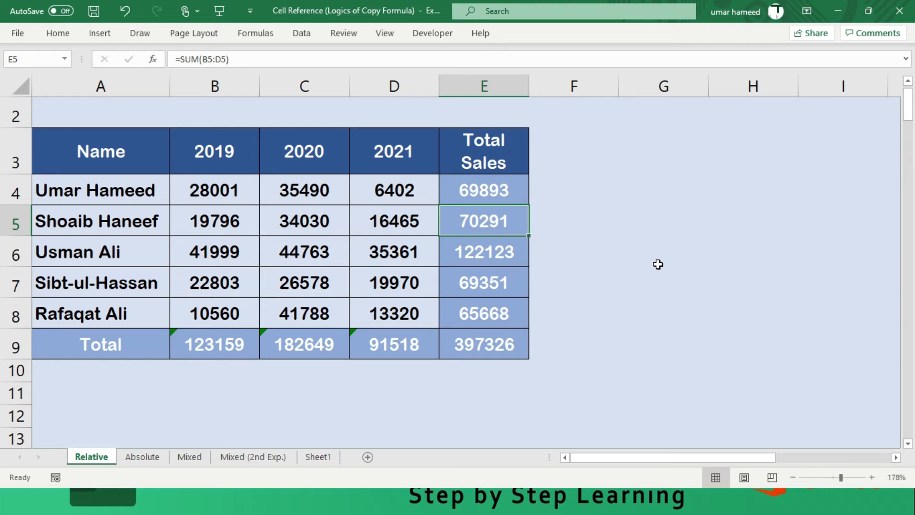
pyautogui.hotkey('shift', 'Down')
pyautogui.hotkey('shift', 'Down')
pyautogui.hotkey('shift', 'Down')
pyautogui.hotkey('shift', 'Down')
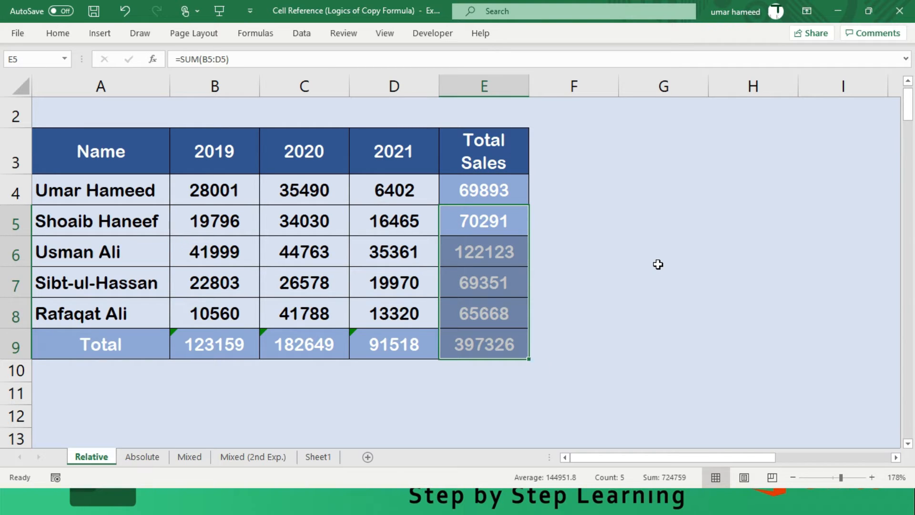
pyautogui.press('Up')
pyautogui.press('Down')
pyautogui.press('Up')
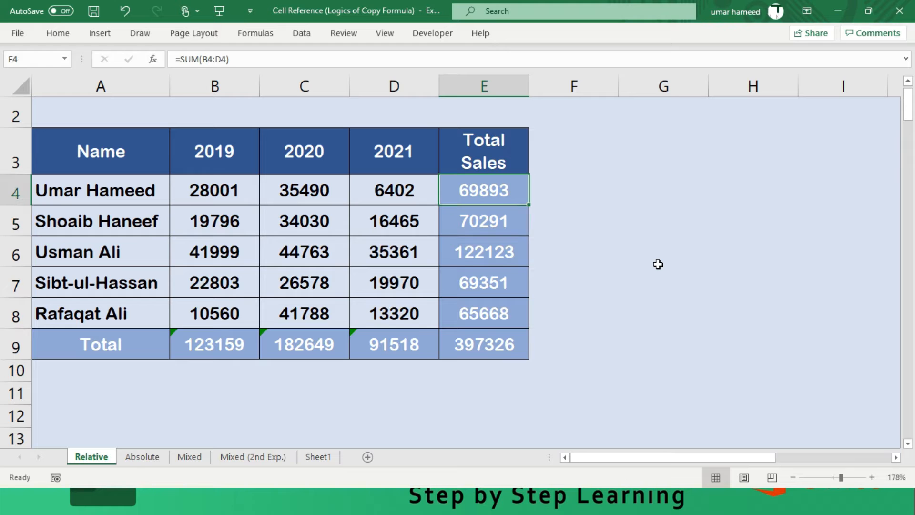
# - Repeat the simultaneous entry of the E4 Total Sales formula across E4:E9
pyautogui.hotkey('shift', 'Down')
pyautogui.hotkey('shift', 'Down')
pyautogui.hotkey('shift', 'Down')
pyautogui.hotkey('shift', 'Down')
pyautogui.hotkey('shift', 'Down')
pyautogui.press('F2')
pyautogui.hotkey('ctrl', 'Return')
pyautogui.press('Down')
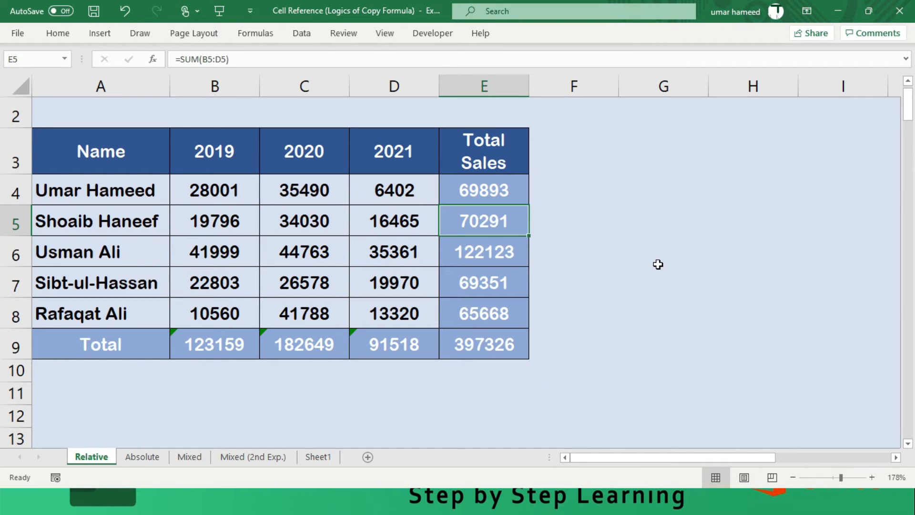
# - Clear the copied Total Sales formulas in E5:E9, leaving only the one in E4
pyautogui.hotkey('shift', 'Down')
pyautogui.hotkey('shift', 'Down')
pyautogui.hotkey('shift', 'Down')
pyautogui.hotkey('shift', 'Down')
pyautogui.press('Delete')
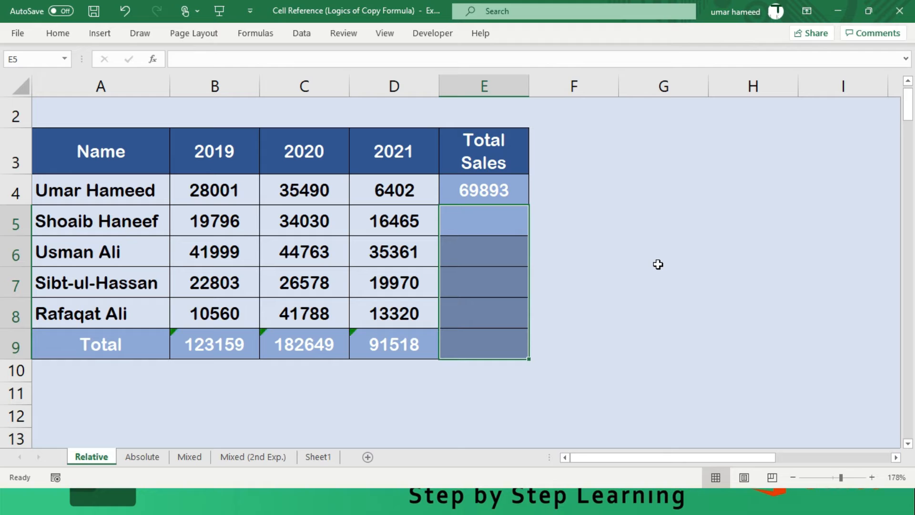
# - Fill the E4 formula down into E5 first, and extend the fill through E9
pyautogui.press('Up')
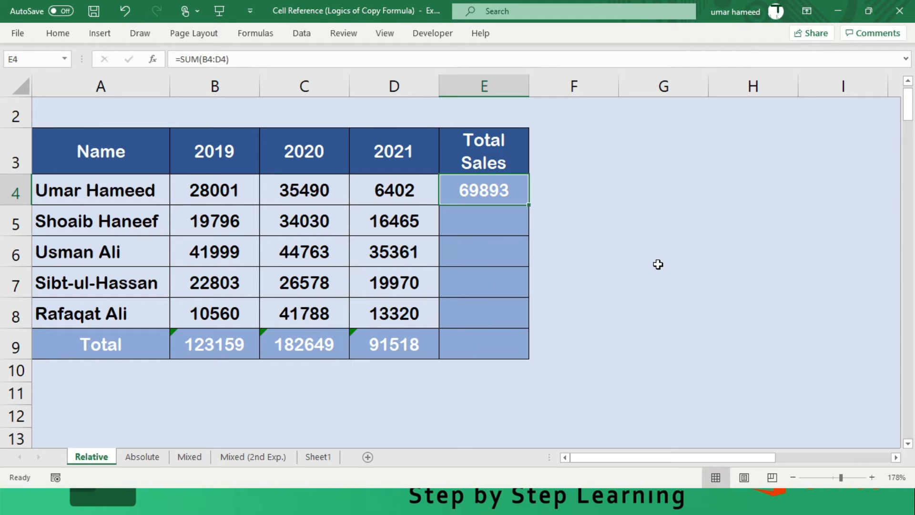
pyautogui.hotkey('shift', 'Down')
pyautogui.hotkey('ctrl', 'd')
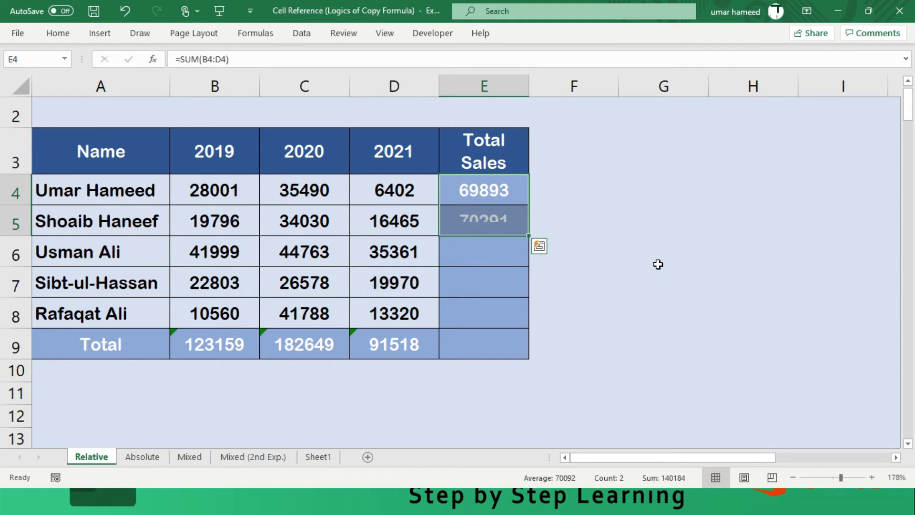
pyautogui.hotkey('shift', 'Down')
pyautogui.hotkey('shift', 'Down')
pyautogui.hotkey('shift', 'Down')
pyautogui.hotkey('shift', 'Down')
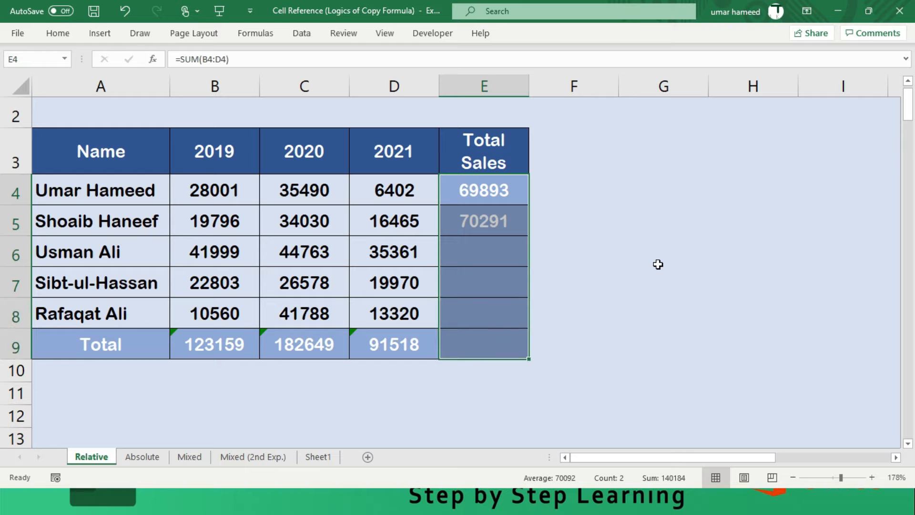
pyautogui.hotkey('ctrl', 'd')
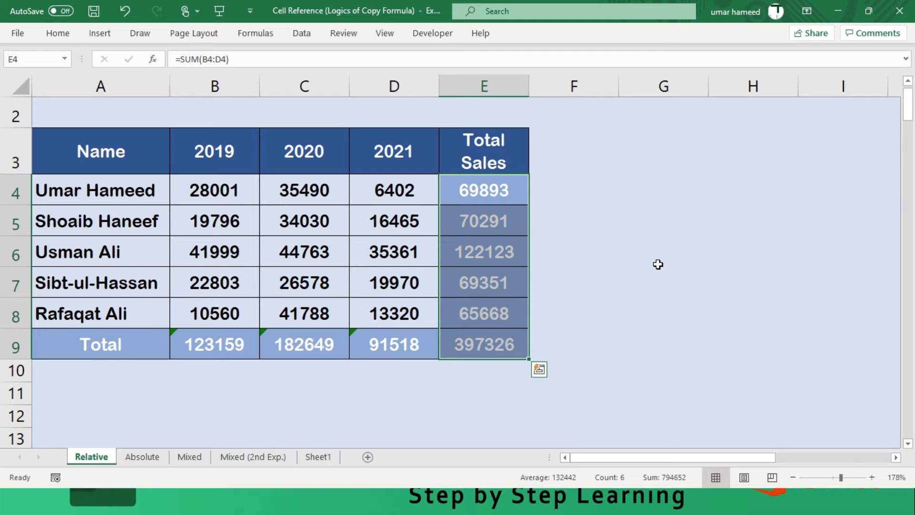
# - Check the row references of the copied Total Sales formulas from E5 to E8
pyautogui.press('Down')
pyautogui.press('Down')
pyautogui.press('Up')
pyautogui.press('F2')
pyautogui.press('Return')
pyautogui.press('F2')
pyautogui.press('Return')
pyautogui.press('F2')
pyautogui.press('Escape')
pyautogui.press('Down')
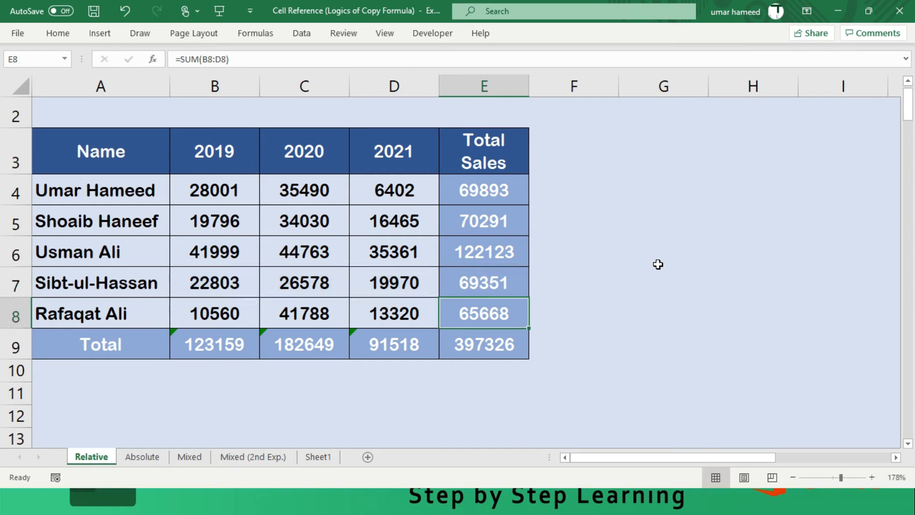
# - Review the formulas down the Total Sales column and back along the Total row to B9
pyautogui.scroll(1, 634, 220)
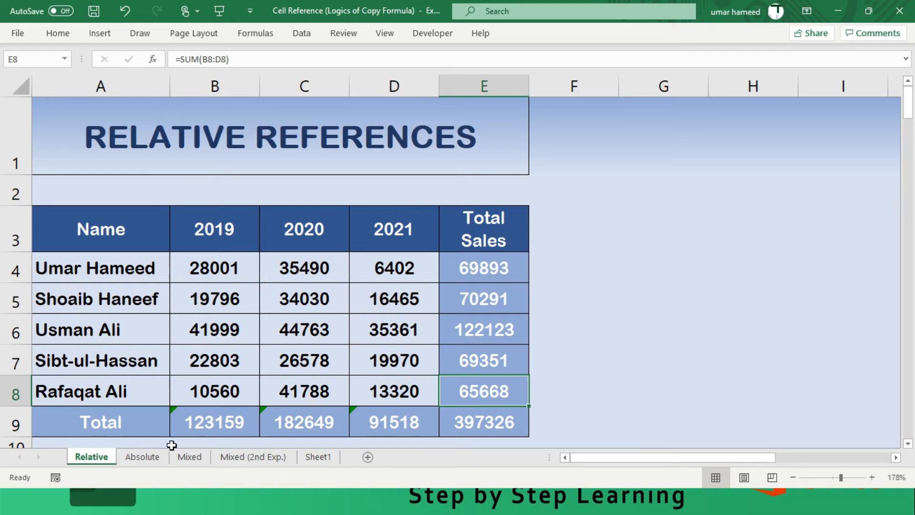
pyautogui.click(484, 271)
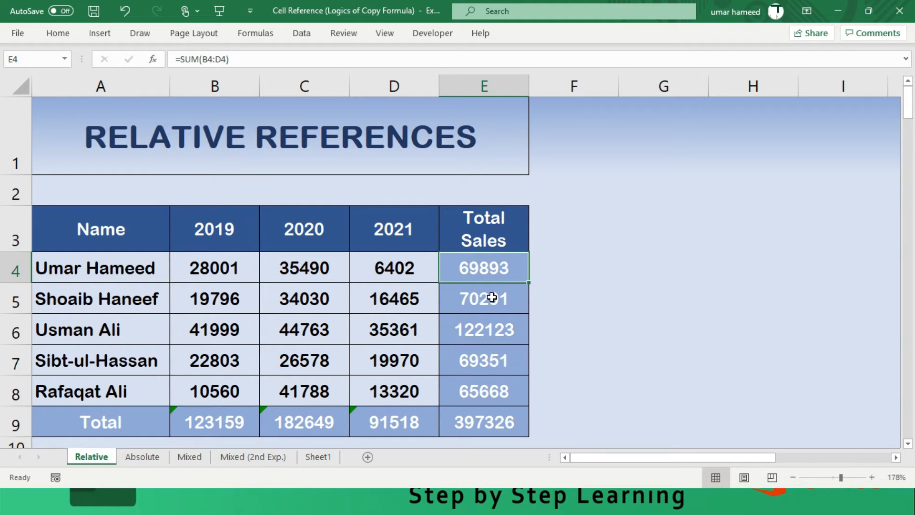
pyautogui.click(492, 298)
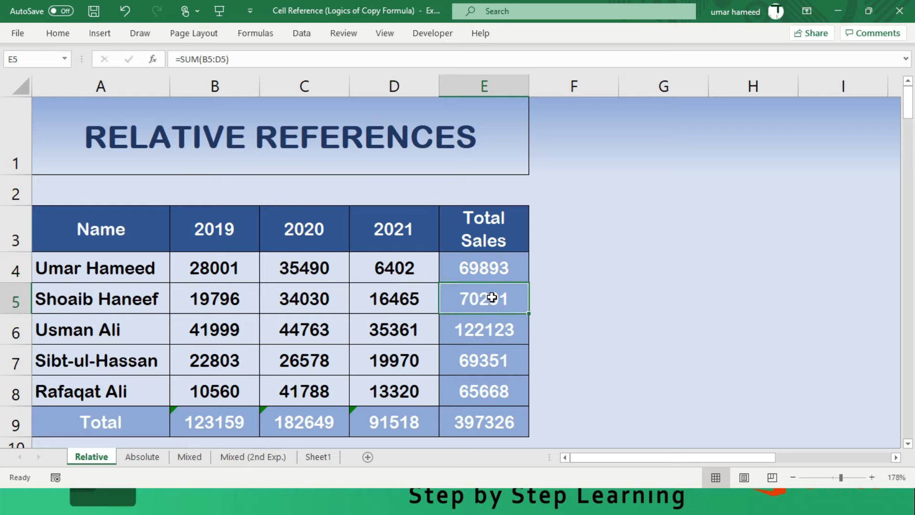
pyautogui.click(490, 329)
pyautogui.click(483, 366)
pyautogui.click(487, 391)
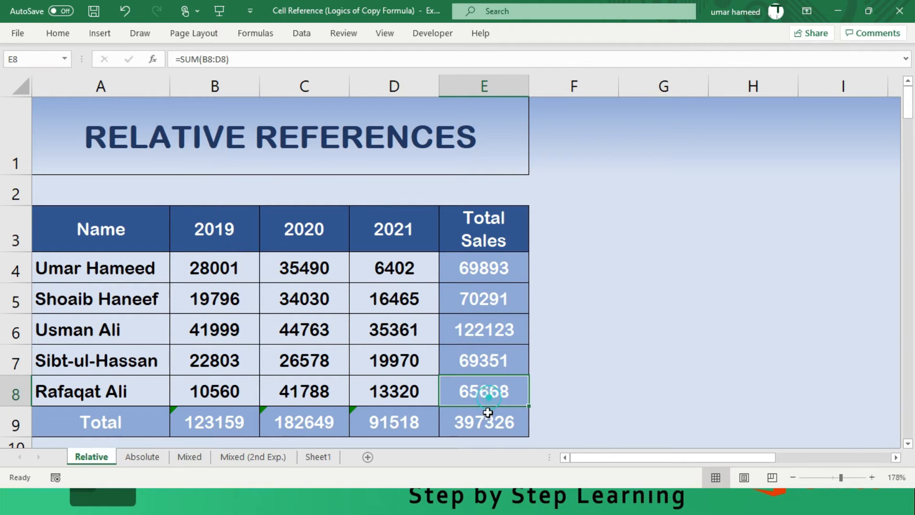
pyautogui.click(481, 422)
pyautogui.click(403, 425)
pyautogui.click(329, 425)
pyautogui.click(214, 432)
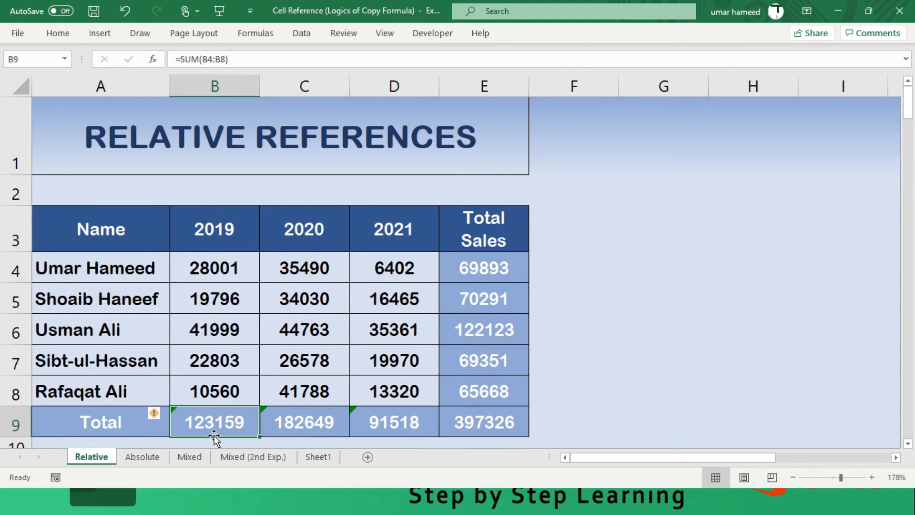
# - Switch to the Absolute sheet and select the first Forecast cell, F4
pyautogui.click(150, 456)
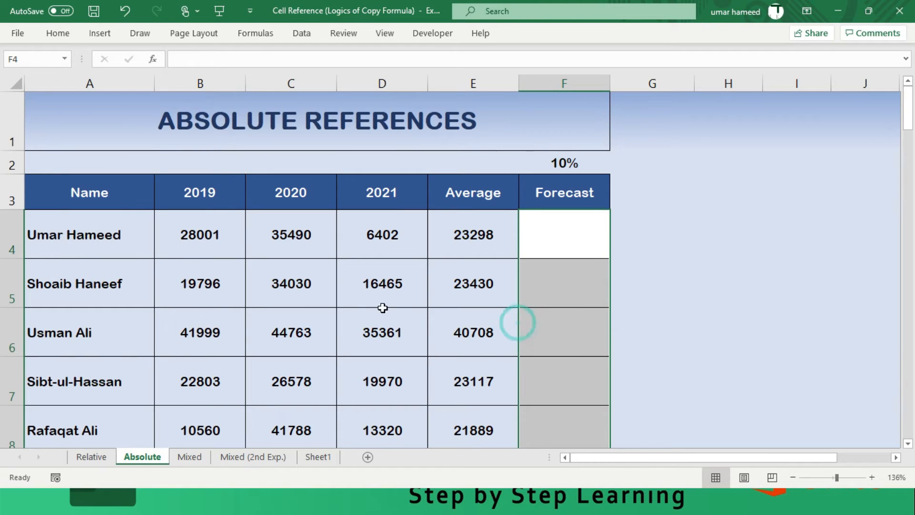
pyautogui.click(196, 225)
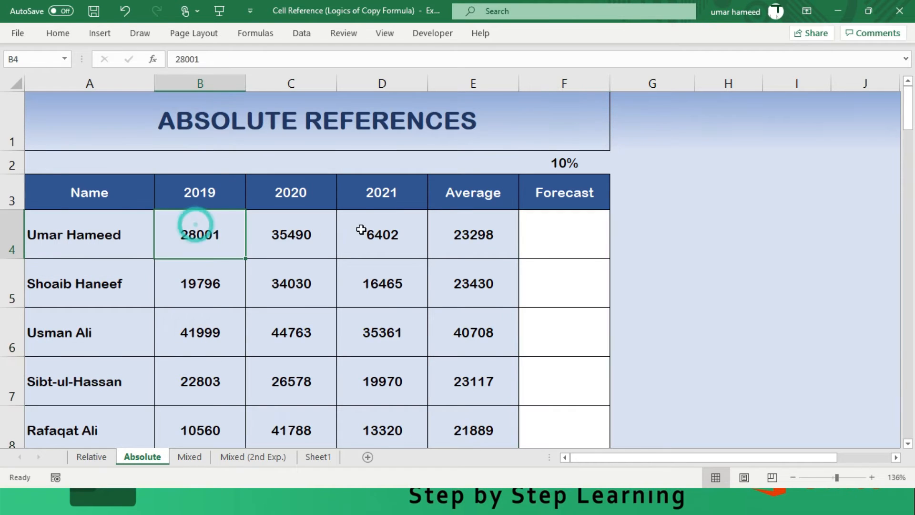
pyautogui.click(579, 237)
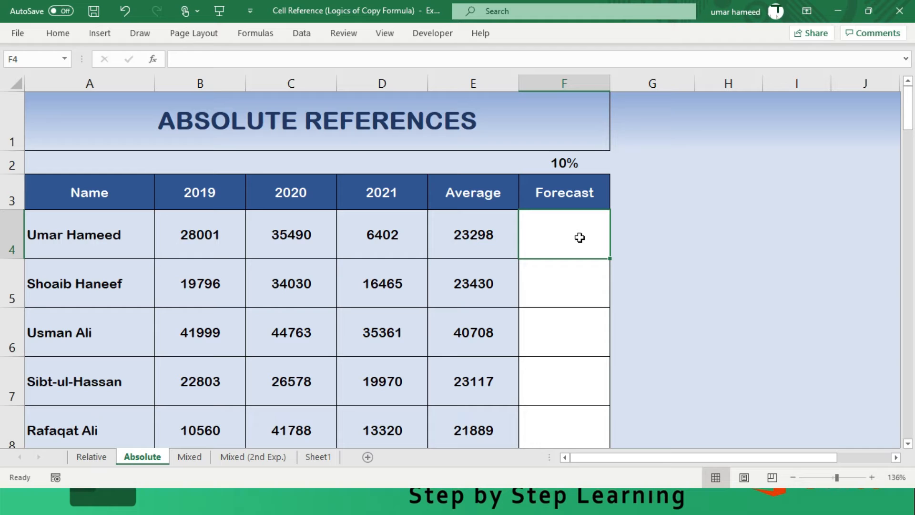
# - Go through the year headings and the Average column of the Absolute table, returning to Forecast cell F4
pyautogui.press('Left')
pyautogui.press('Left')
pyautogui.press('Left')
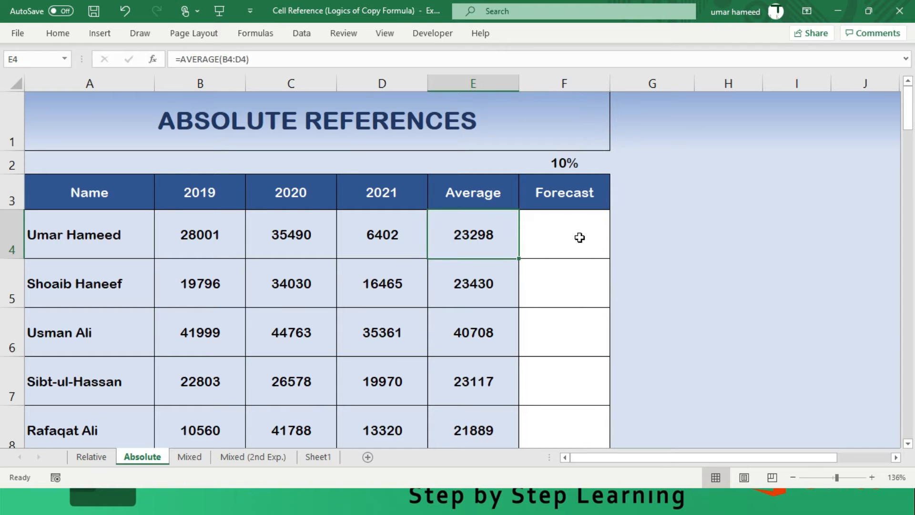
pyautogui.press('Up')
pyautogui.press('Left')
pyautogui.press('Right')
pyautogui.press('Right')
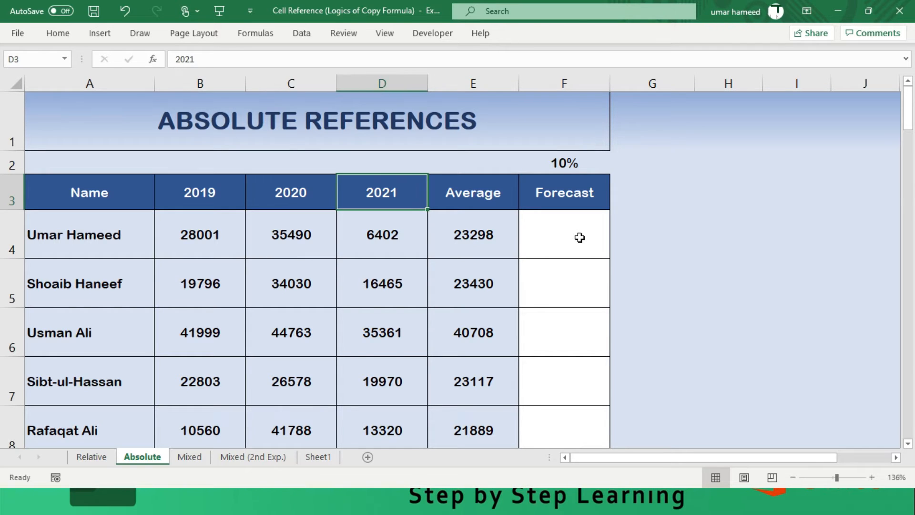
pyautogui.press('Right')
pyautogui.press('Right')
pyautogui.press('Down')
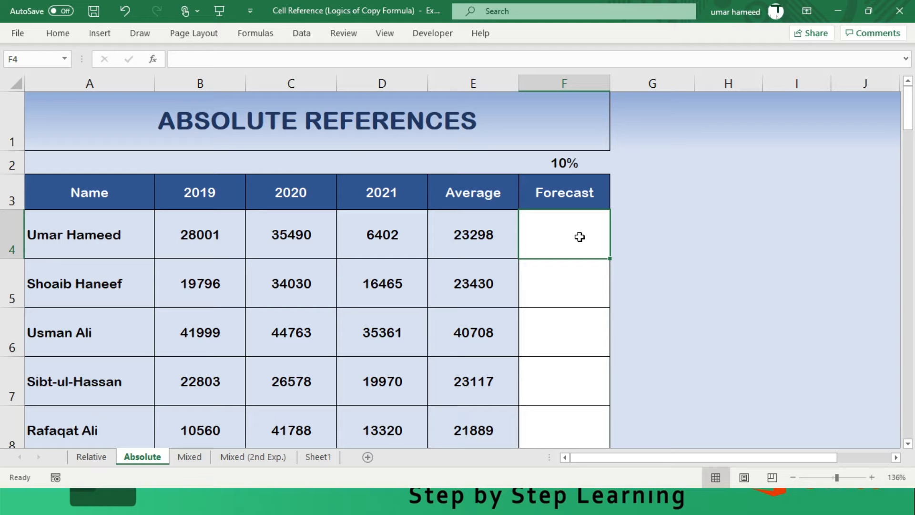
# - Enter the formula =E4 in Forecast cell F4 to reference the first Average
pyautogui.write('=')
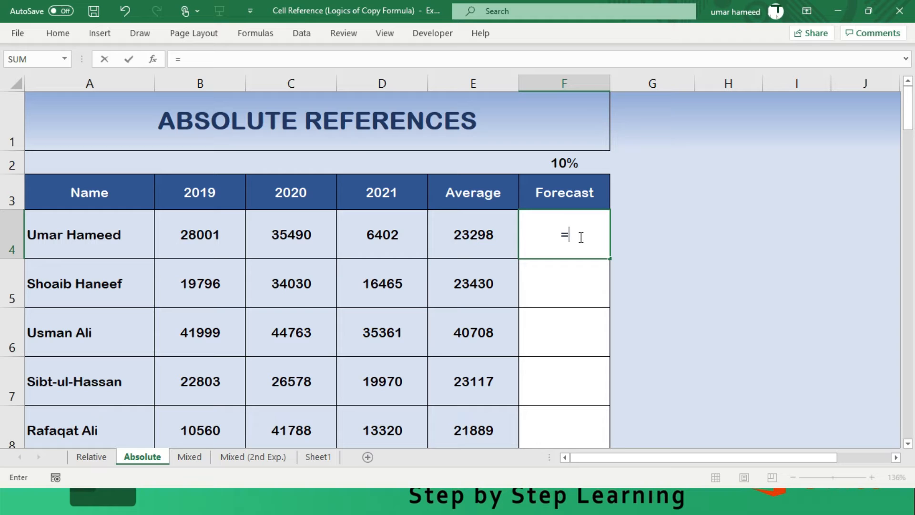
pyautogui.write('=')
pyautogui.press('Left')
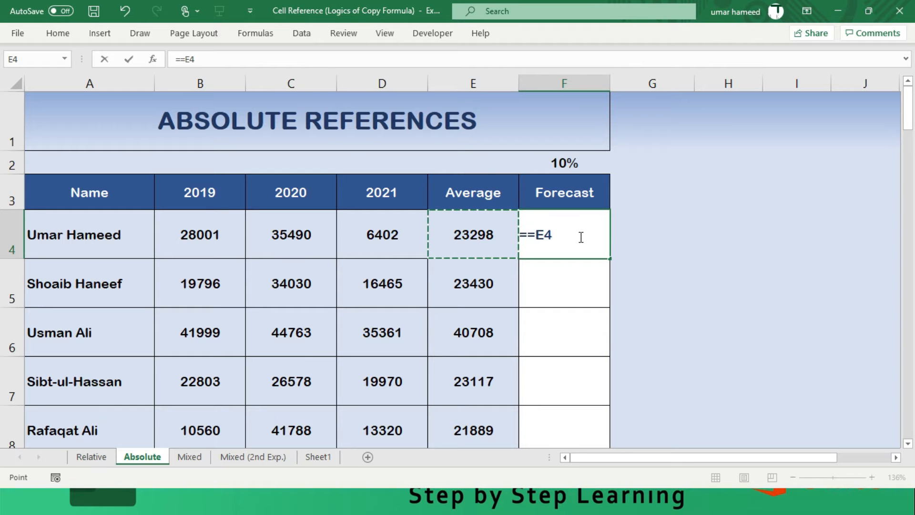
pyautogui.press('BackSpace')
pyautogui.press('BackSpace')
pyautogui.press('BackSpace')
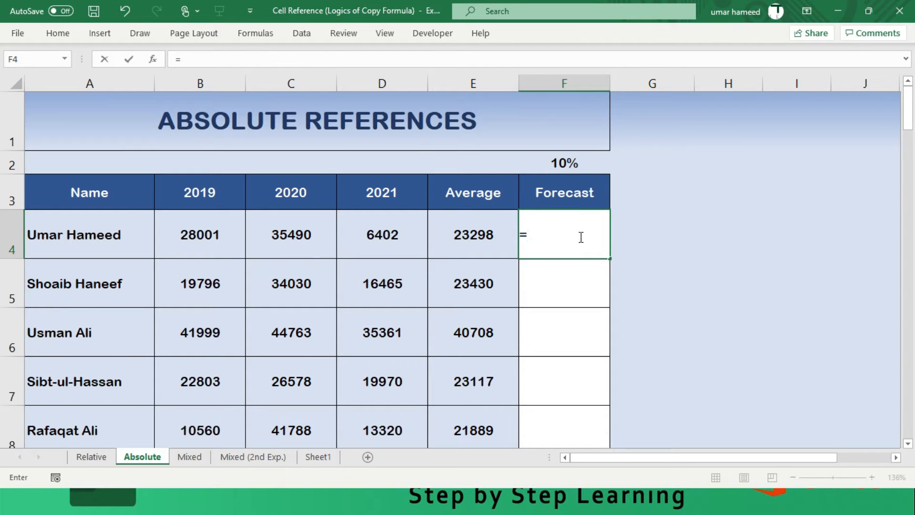
pyautogui.press('Left')
pyautogui.press('Return')
pyautogui.click(580, 236)
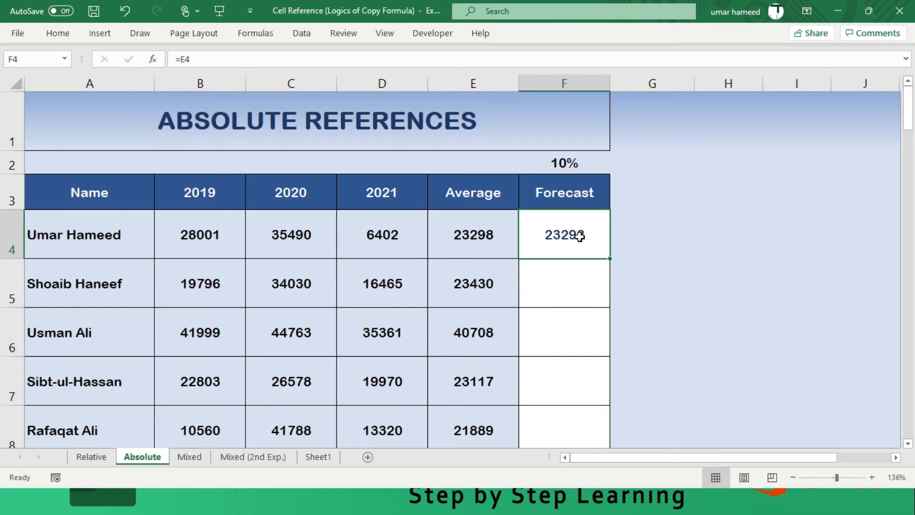
# - Extend the formula in F4 to =E4+E4*10%
pyautogui.doubleClick(581, 236)
pyautogui.write('+')
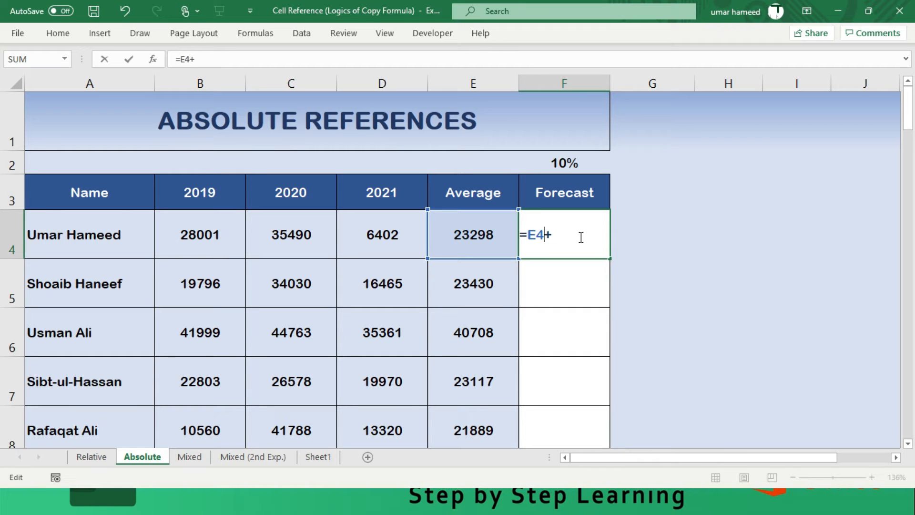
pyautogui.write('E')
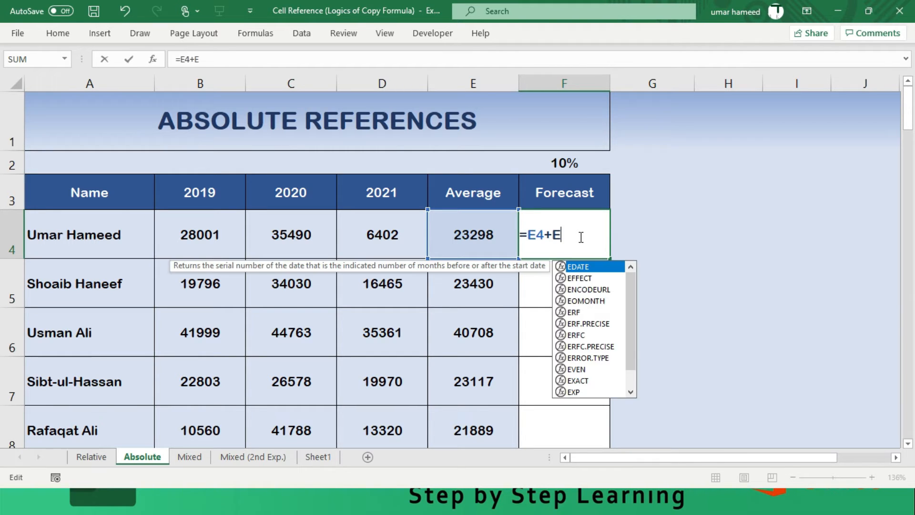
pyautogui.write('4*10%')
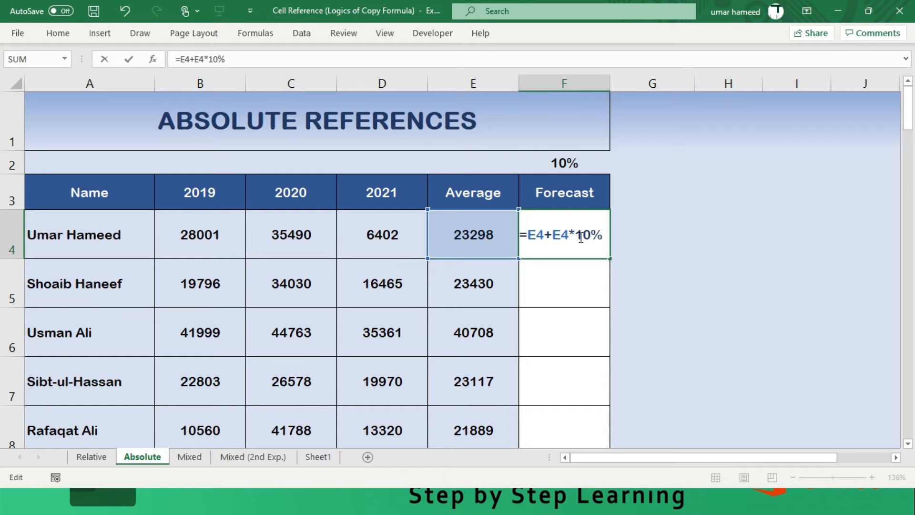
pyautogui.press('Return')
# - Enter the F4 forecast formula into all the cells of F4:F9 at once
pyautogui.click(580, 236)
pyautogui.hotkey('shift', 'Down')
pyautogui.hotkey('shift', 'Down')
pyautogui.hotkey('shift', 'Down')
pyautogui.hotkey('shift', 'Down')
pyautogui.hotkey('shift', 'Down')
pyautogui.hotkey('shift', 'Down')
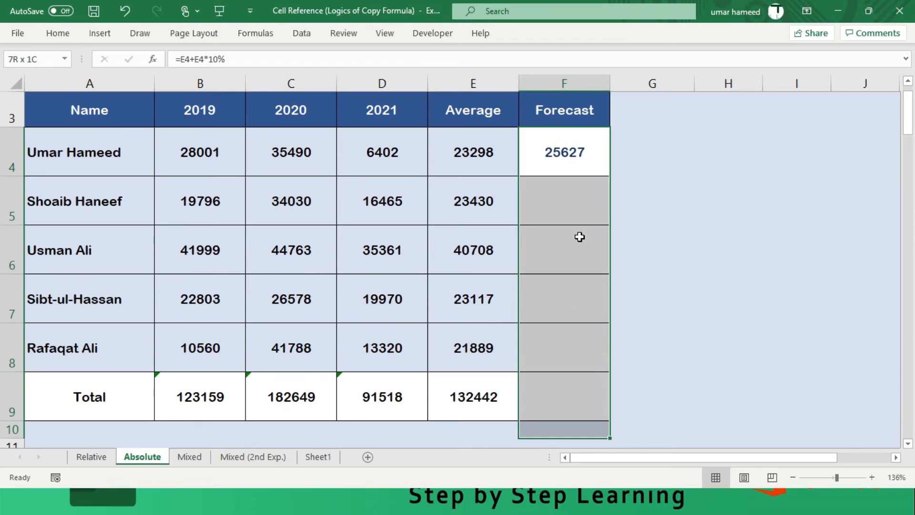
pyautogui.hotkey('shift', 'Up')
pyautogui.press('F2')
pyautogui.hotkey('ctrl', 'Return')
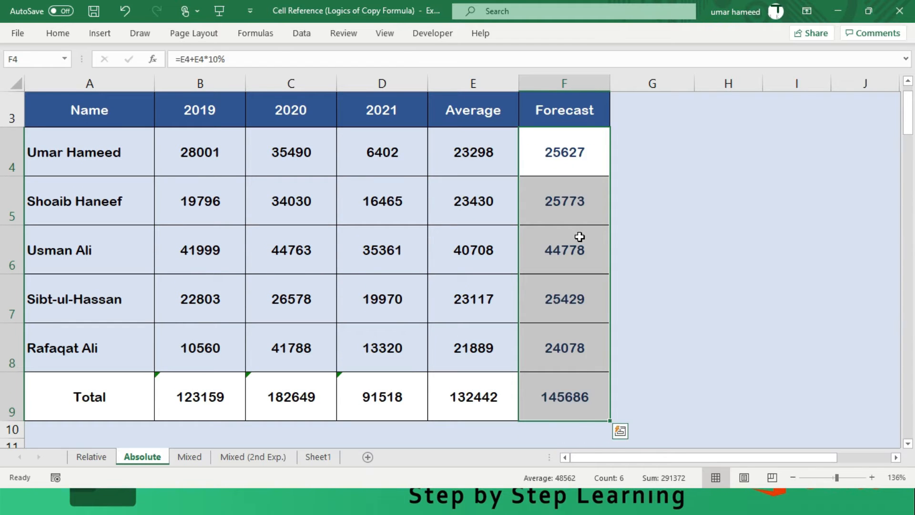
# - Examine the copied Forecast formulas down column F and back up, checking which references change
pyautogui.press('Up')
pyautogui.press('Up')
pyautogui.press('Down')
pyautogui.press('Down')
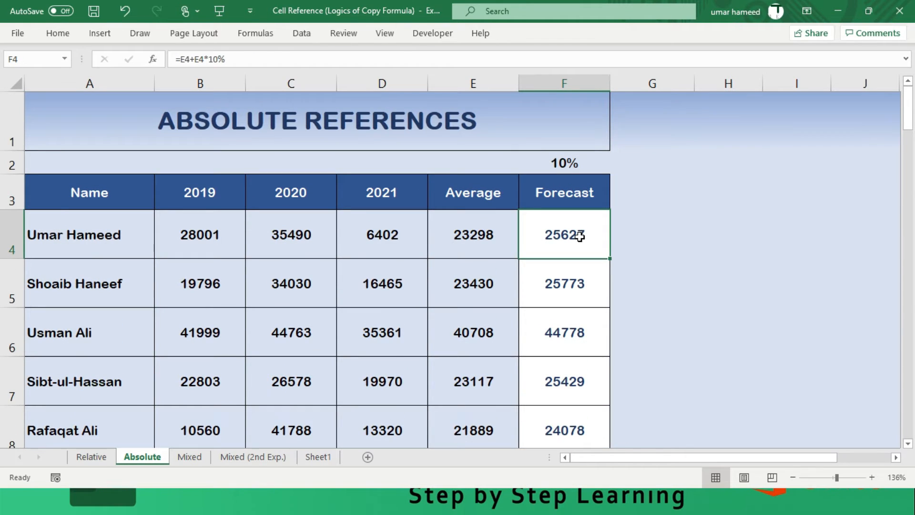
pyautogui.press('Down')
pyautogui.press('Down')
pyautogui.press('Down')
pyautogui.press('Down')
pyautogui.press('Down')
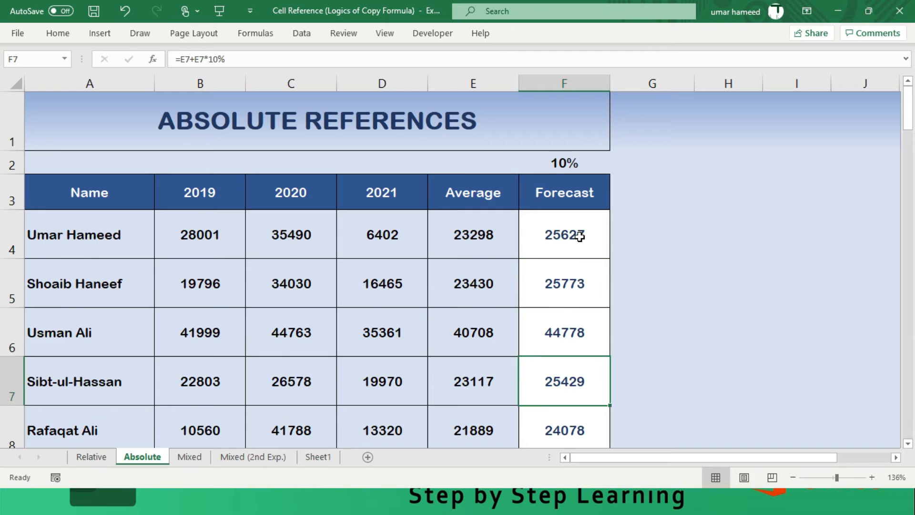
pyautogui.press('Up')
pyautogui.press('Up')
pyautogui.press('Up')
pyautogui.press('Up')
pyautogui.press('Up')
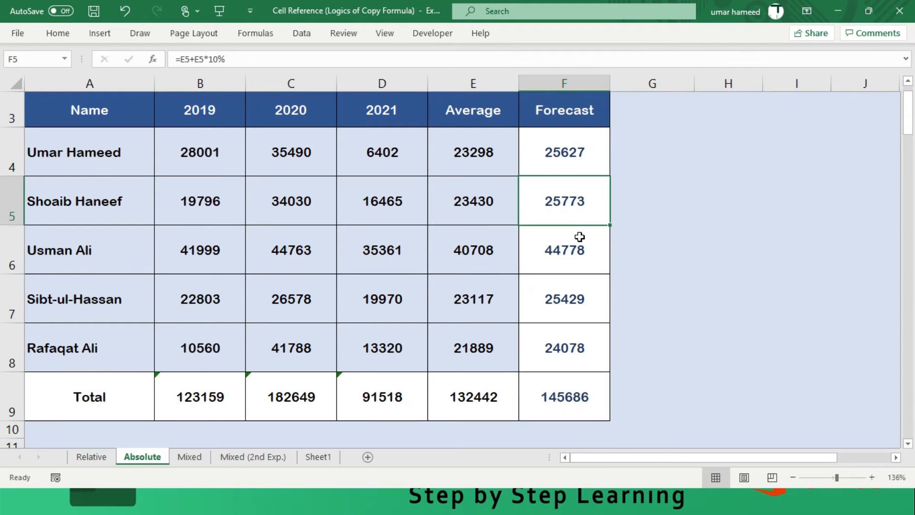
# - Examine the references in Forecast formulas F5 and F6, the 10% rate cell F2 and the formula in F4
pyautogui.press('F2')
pyautogui.press('Left')
pyautogui.press('Right')
pyautogui.press('Return')
pyautogui.press('F2')
pyautogui.press('Escape')
pyautogui.press('Up')
pyautogui.press('Up')
pyautogui.press('Up')
pyautogui.press('Up')
pyautogui.press('Down')
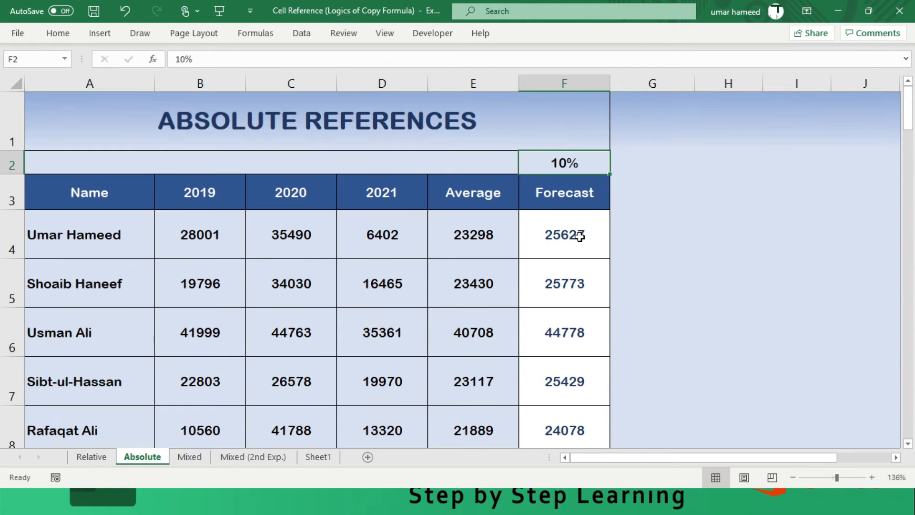
pyautogui.press('Down')
pyautogui.press('Down')
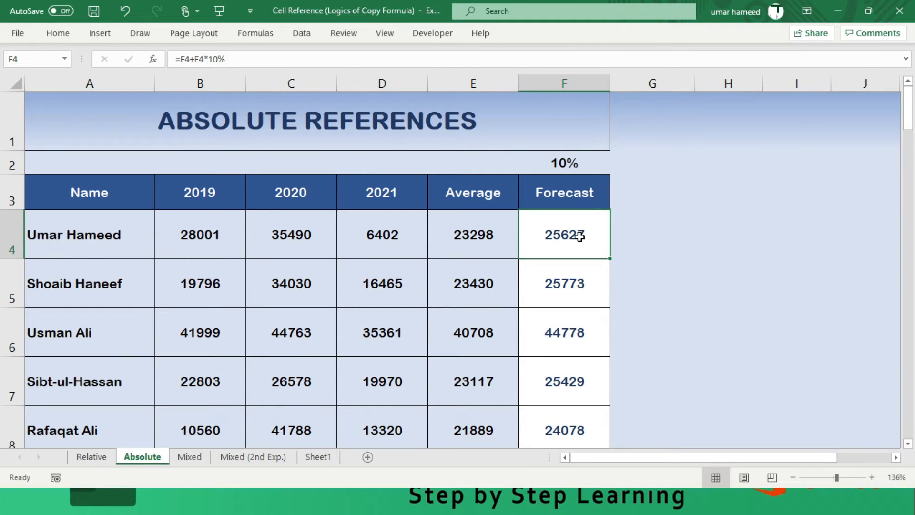
# - Replace the formula in F4 with =E4+E4*F2 so it takes the rate from cell F2
pyautogui.press('Up')
pyautogui.press('Down')
pyautogui.write('=')
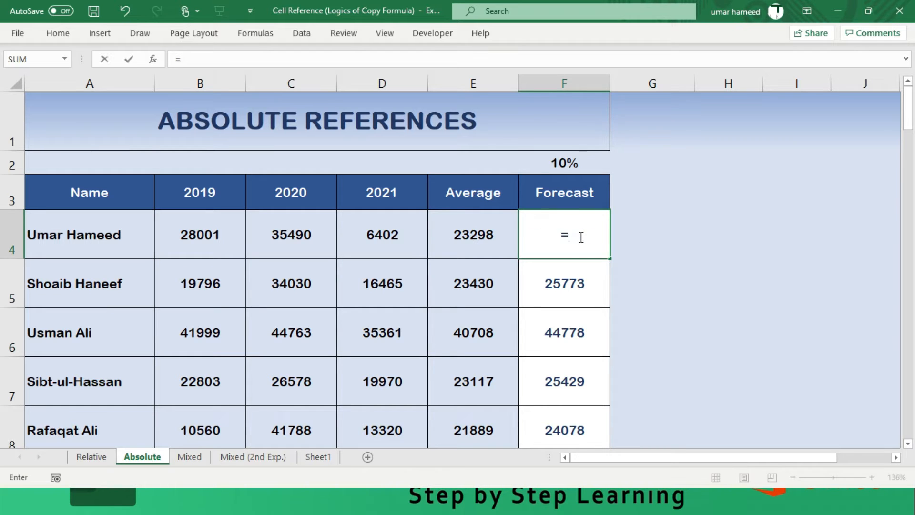
pyautogui.press('Left')
pyautogui.write('+')
pyautogui.press('Left')
pyautogui.write('*')
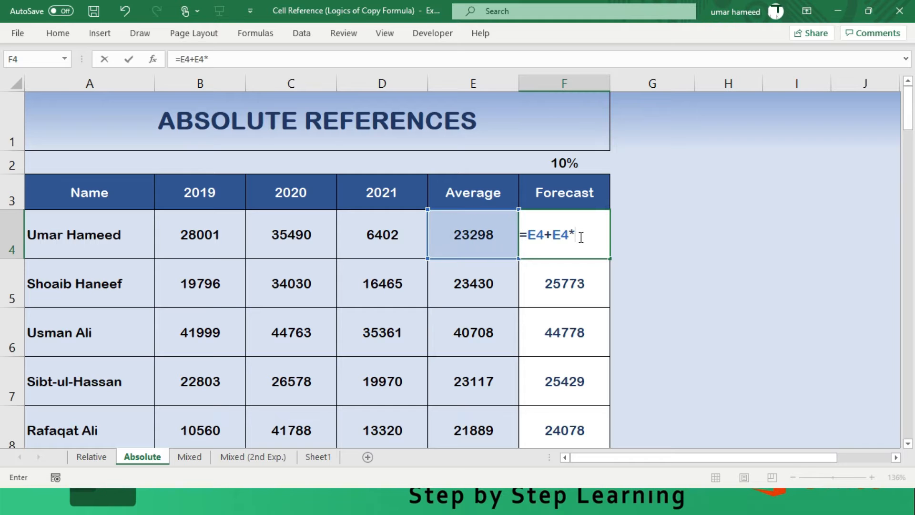
pyautogui.press('Up')
pyautogui.press('Up')
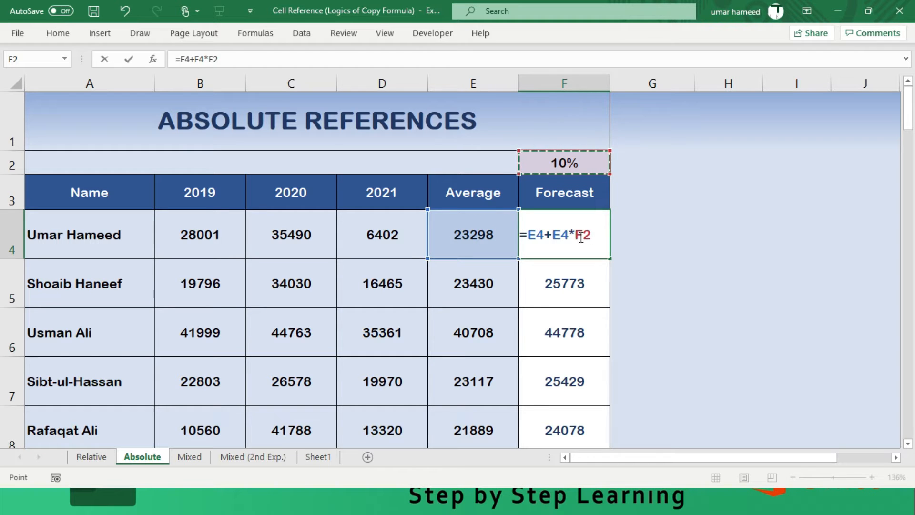
pyautogui.press('Return')
# - Fill the relative formula =E4+E4*F2 from F4 down through F9
pyautogui.click(580, 237)
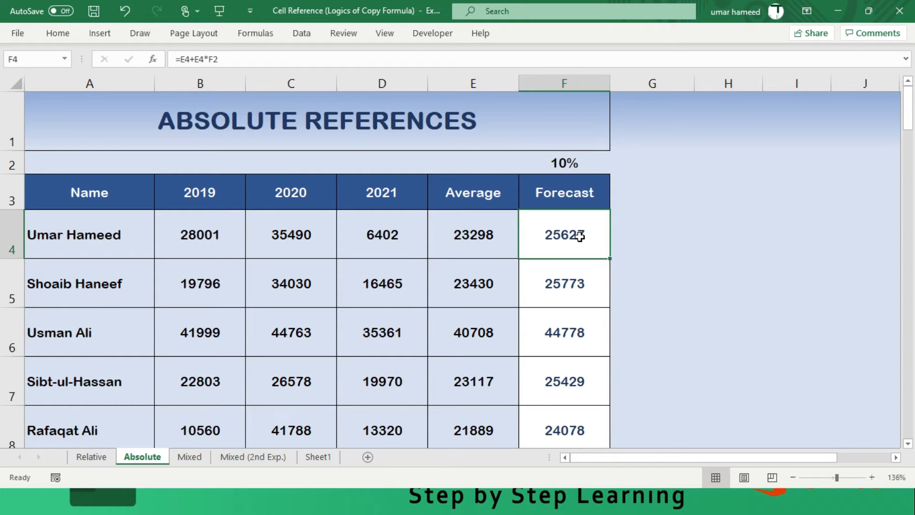
pyautogui.click(576, 290)
pyautogui.click(575, 217)
pyautogui.moveTo(611, 258); pyautogui.dragTo(601, 410)
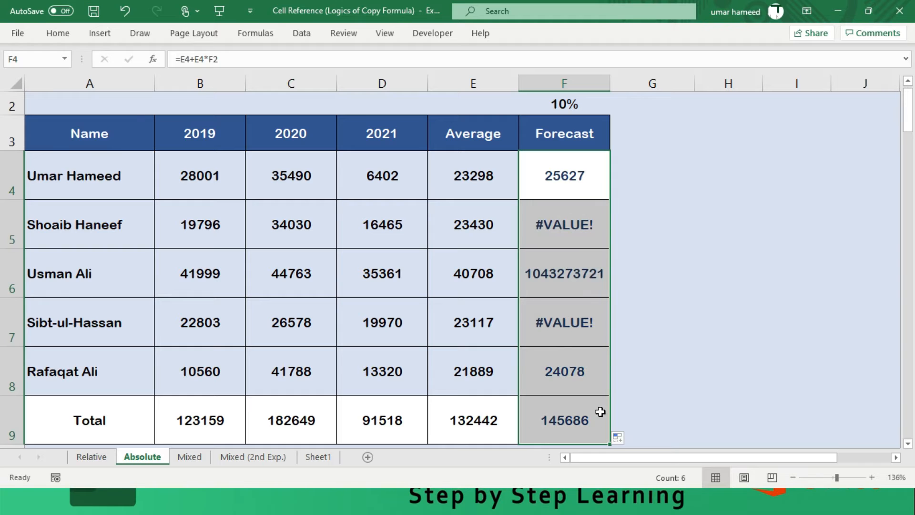
pyautogui.scroll(1, 579, 237)
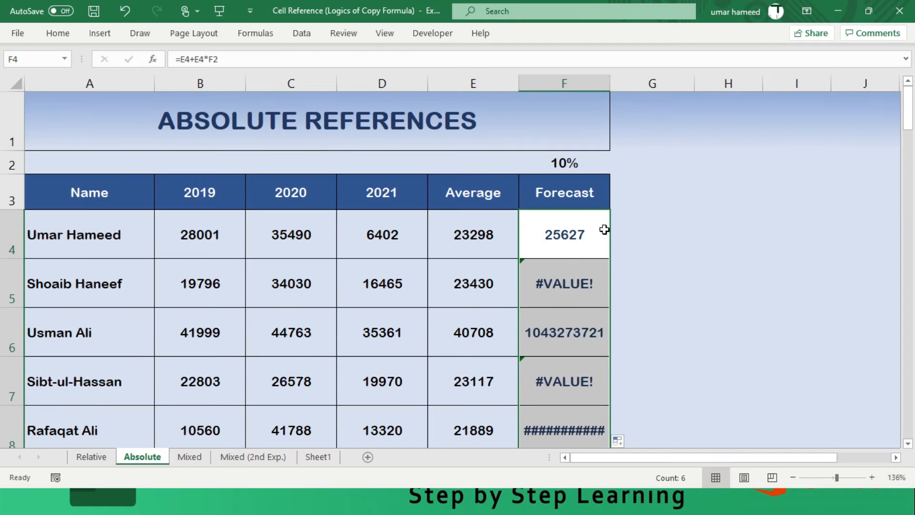
# - Compare the cells referenced by the Forecast formulas in F4 and F5
pyautogui.click(550, 289)
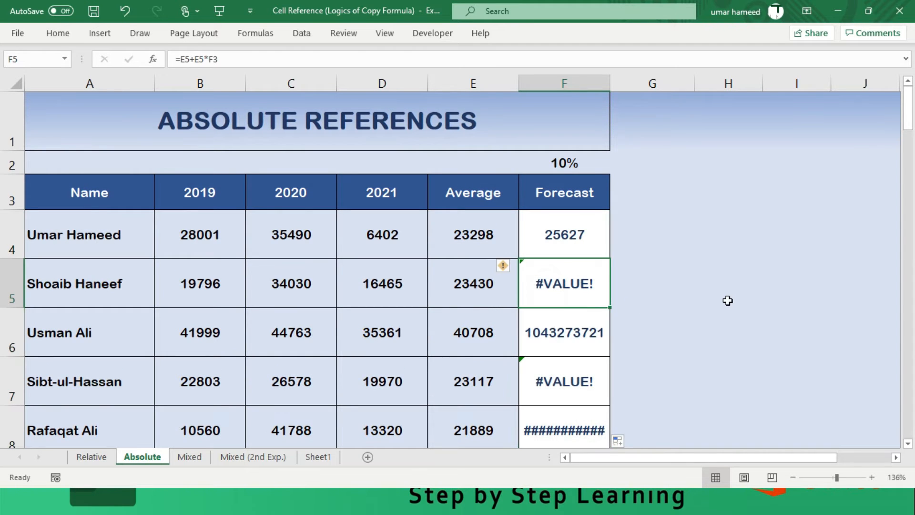
pyautogui.press('Up')
pyautogui.press('Up')
pyautogui.press('Down')
pyautogui.press('Left')
pyautogui.press('Right')
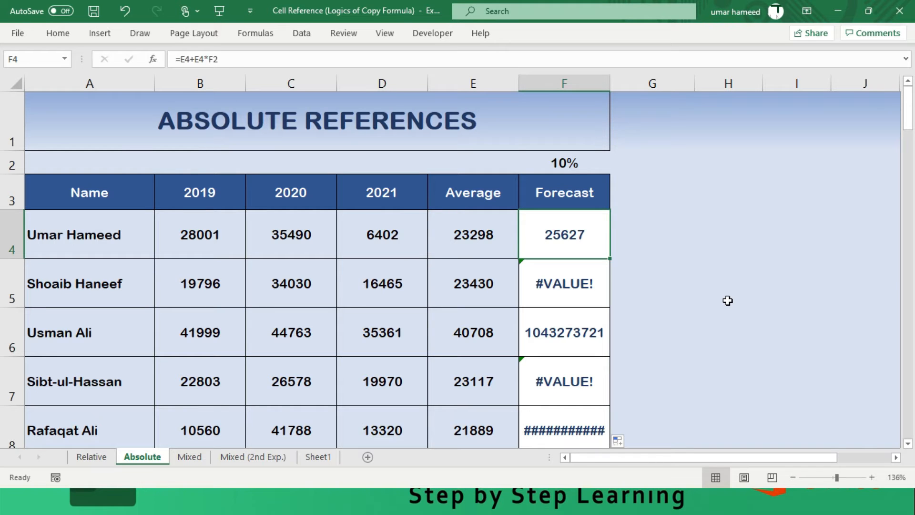
pyautogui.press('F2')
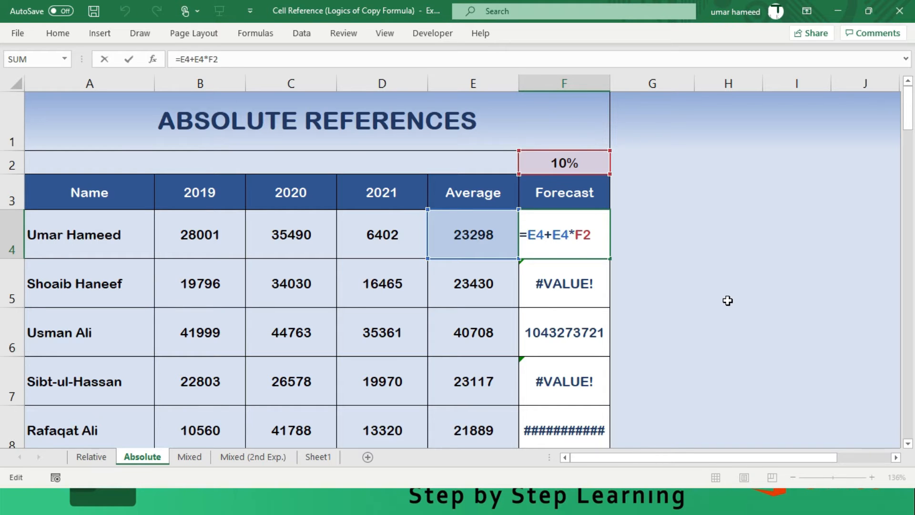
pyautogui.hotkey('ctrl', 'Return')
pyautogui.press('Down')
pyautogui.press('Up')
pyautogui.press('Down')
pyautogui.press('F2')
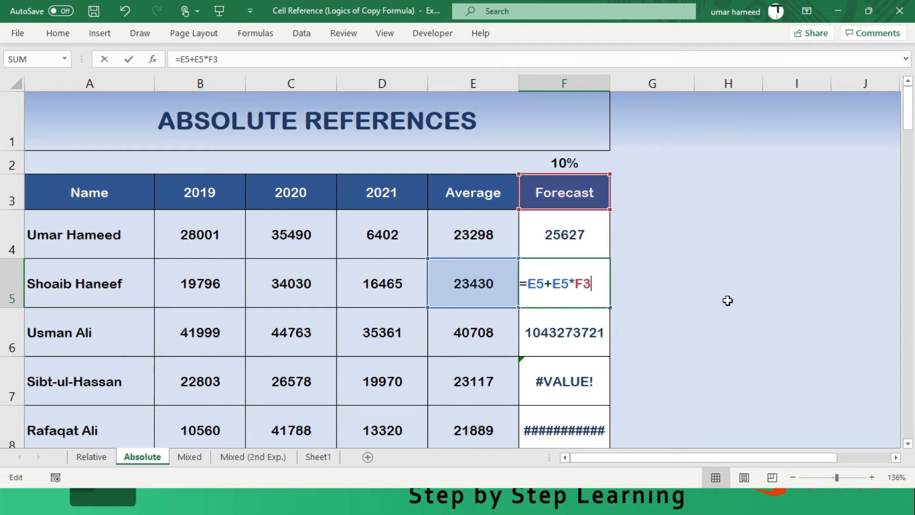
pyautogui.hotkey('ctrl', 'Return')
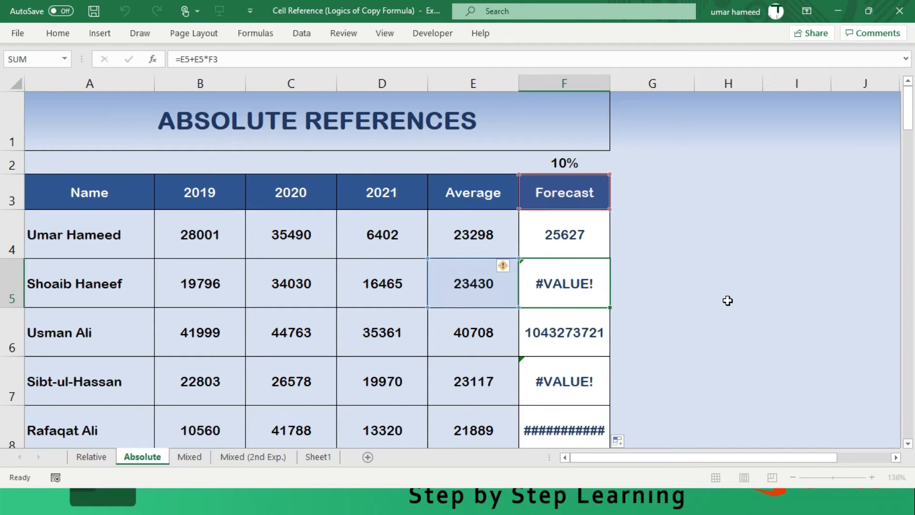
pyautogui.press('Up')
pyautogui.press('F2')
pyautogui.press('Return')
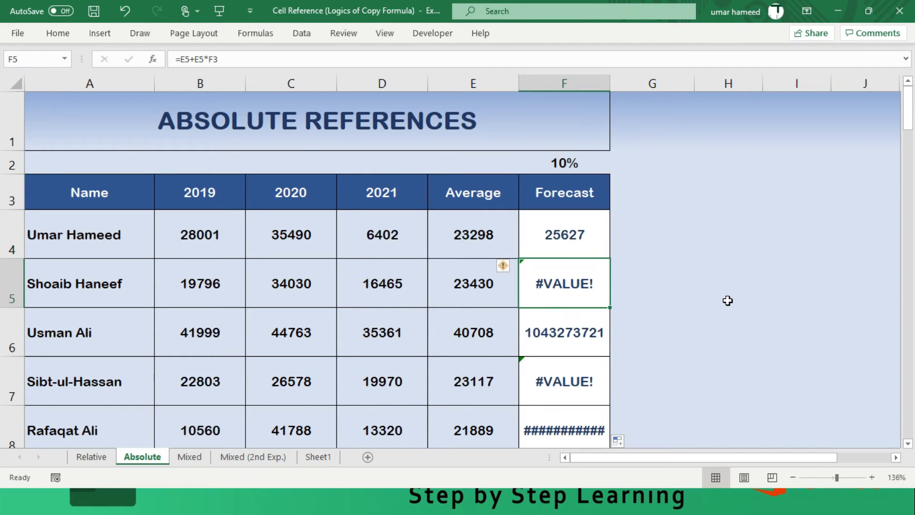
# - Trace which cells the F5 and F6 formulas use as the rate, and compare them with F2 and F4
pyautogui.press('F2')
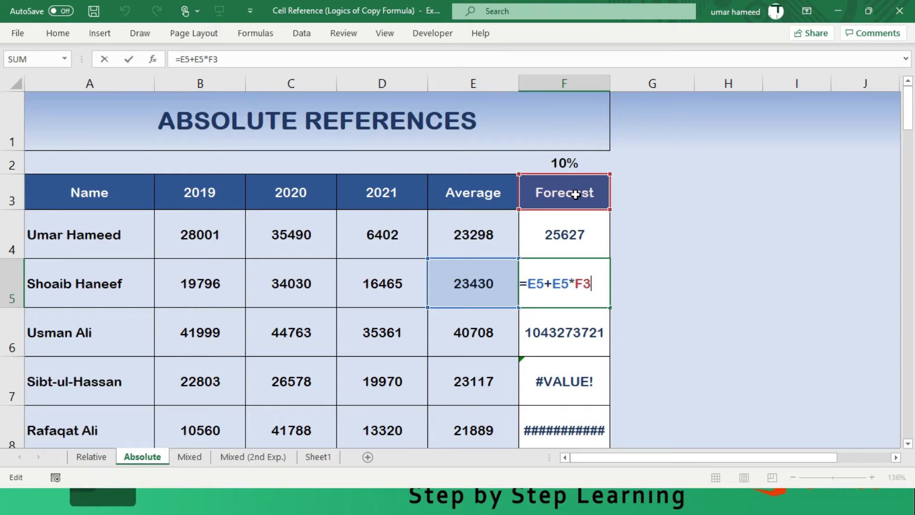
pyautogui.press('Return')
pyautogui.press('F2')
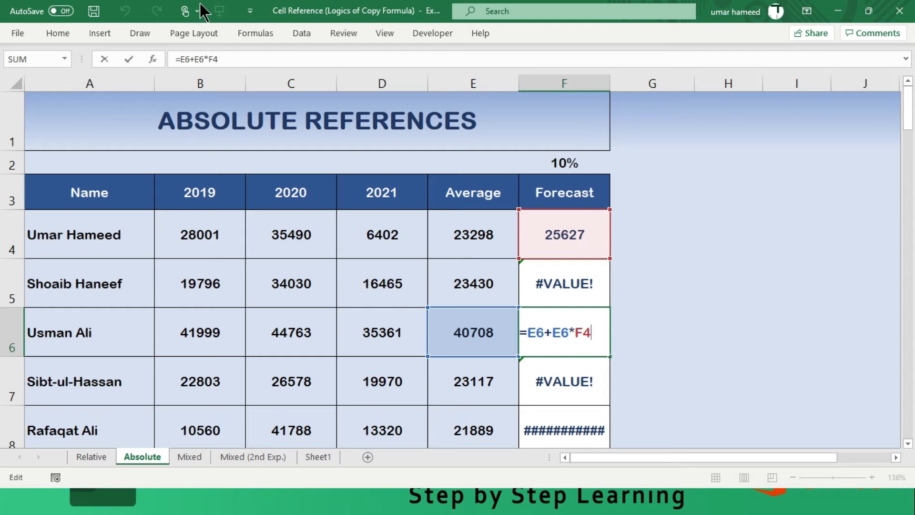
pyautogui.hotkey('ctrl', 'Return')
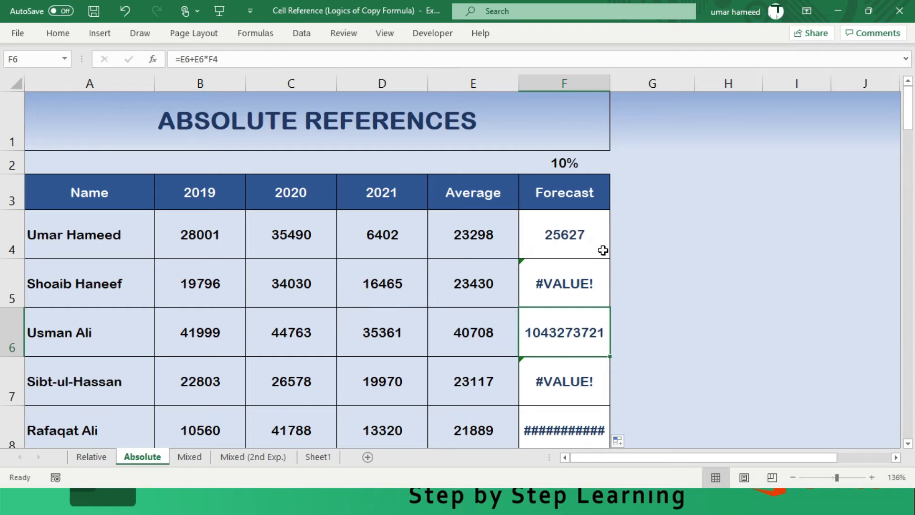
pyautogui.click(566, 163)
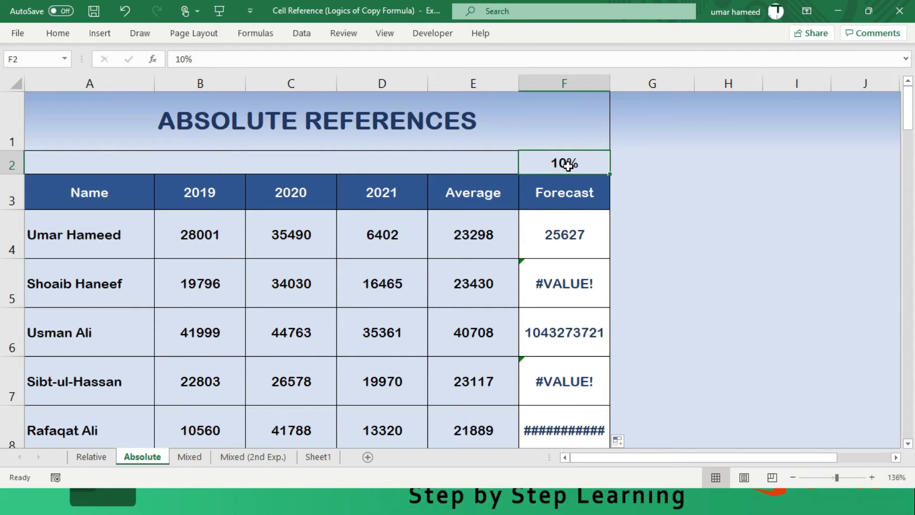
pyautogui.click(574, 230)
pyautogui.click(576, 162)
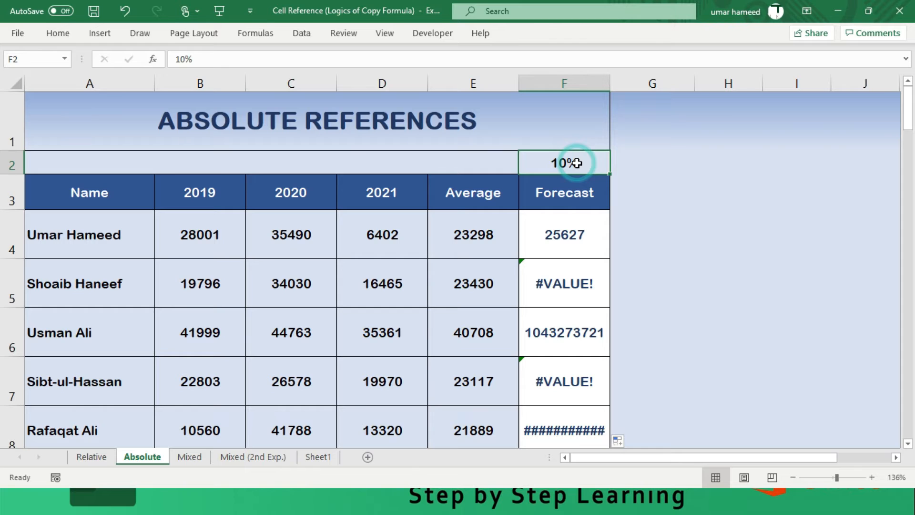
pyautogui.click(566, 230)
pyautogui.click(580, 165)
pyautogui.click(567, 238)
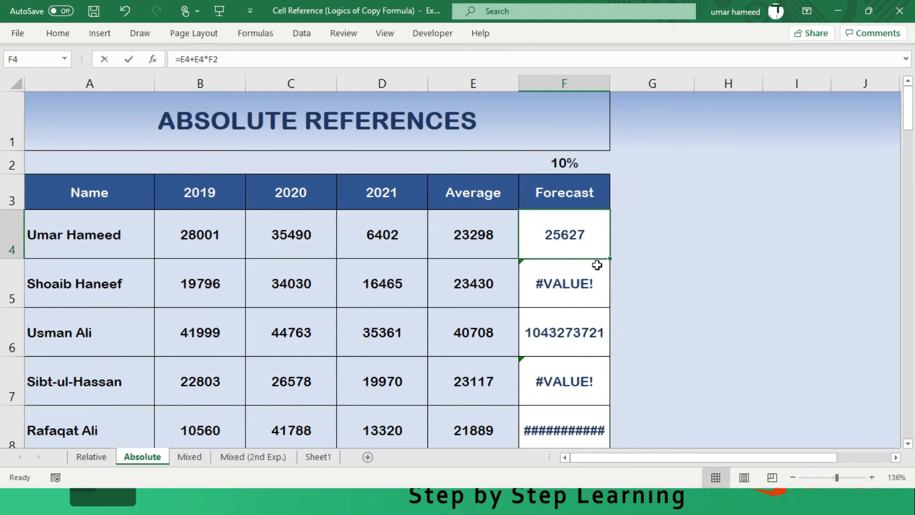
# - Try converting the F2 reference in F4's formula to $F$2 and cycle it back to relative
pyautogui.doubleClick(589, 247)
pyautogui.click(581, 232)
pyautogui.click(584, 232)
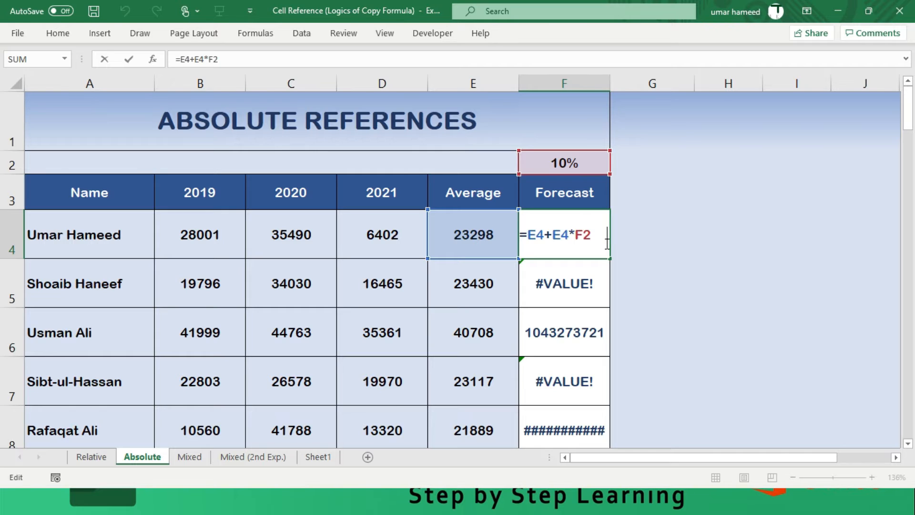
pyautogui.press('F4')
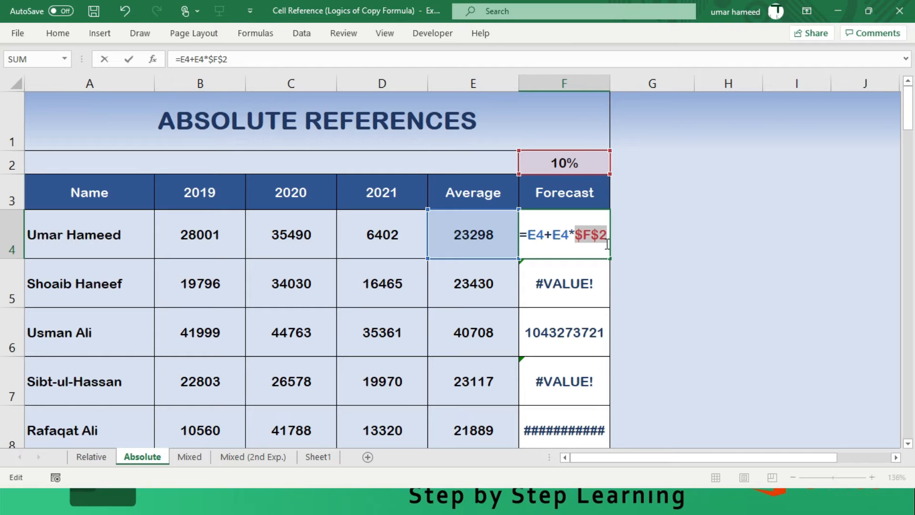
pyautogui.press('Left')
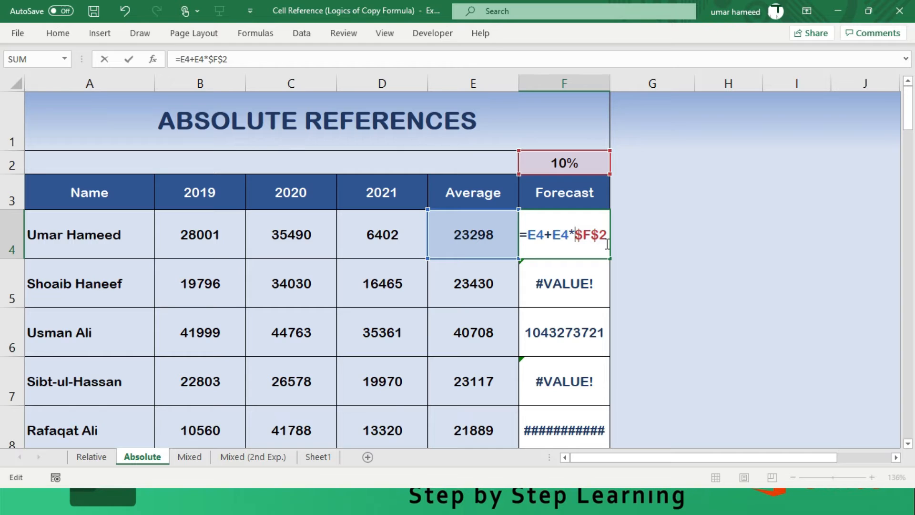
pyautogui.press('F4')
pyautogui.press('F4')
pyautogui.press('F4')
# - Add dollar signs to the rate reference in F4 so the formula reads =E4+E4*$F$2
pyautogui.press('Left')
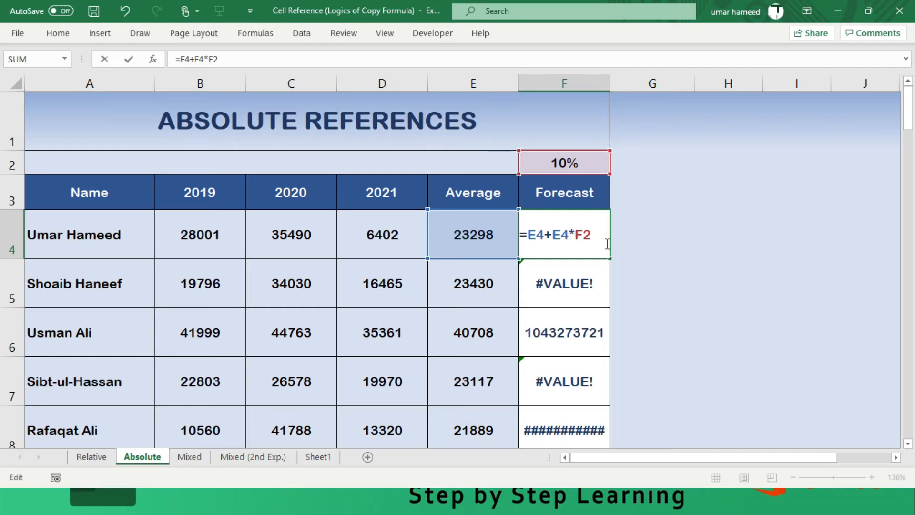
pyautogui.write('$')
pyautogui.press('Right')
pyautogui.write('$')
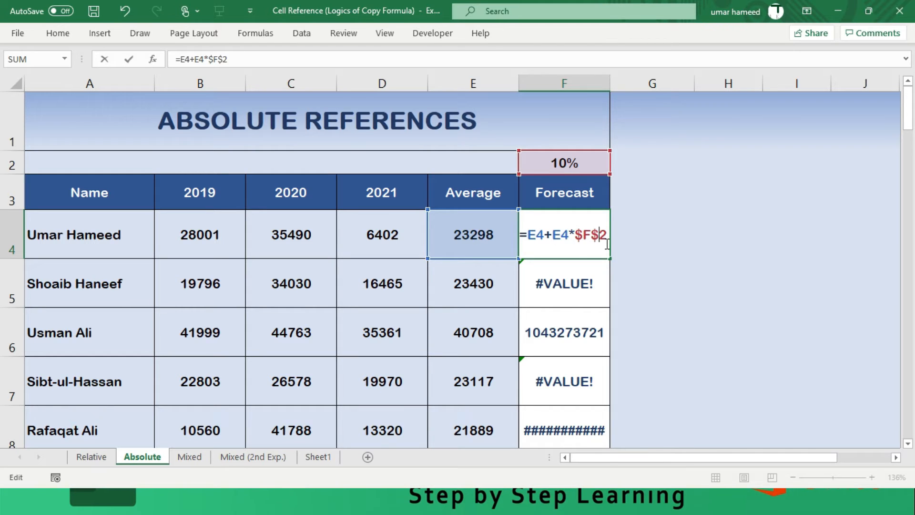
pyautogui.press('F4')
pyautogui.press('F4')
pyautogui.press('F4')
pyautogui.press('F4')
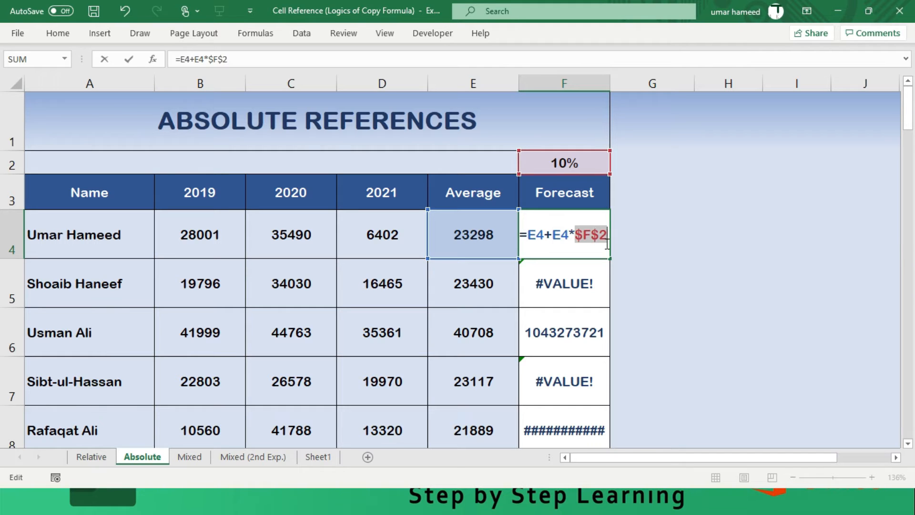
pyautogui.press('Return')
# - Fill the formula =E4+E4*$F$2 from F4 down through F9
pyautogui.click(606, 244)
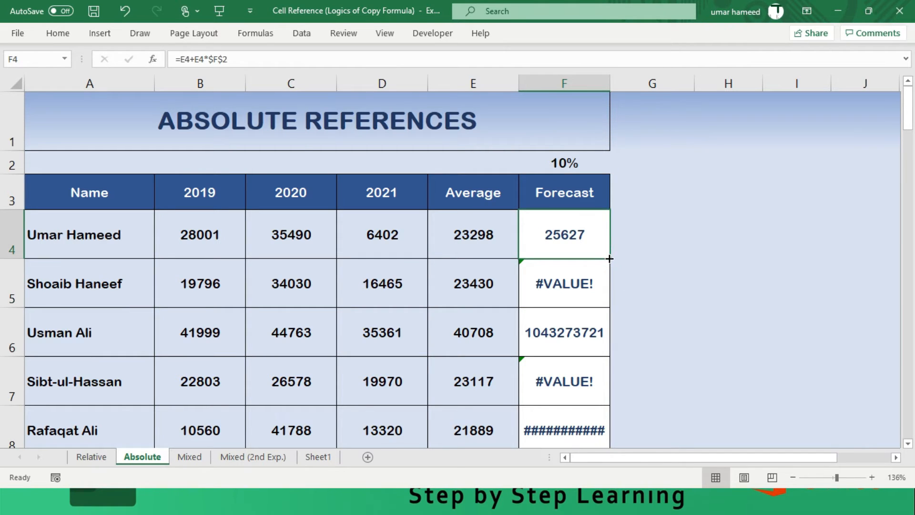
pyautogui.moveTo(610, 259); pyautogui.dragTo(572, 409)
pyautogui.scroll(1, 564, 198)
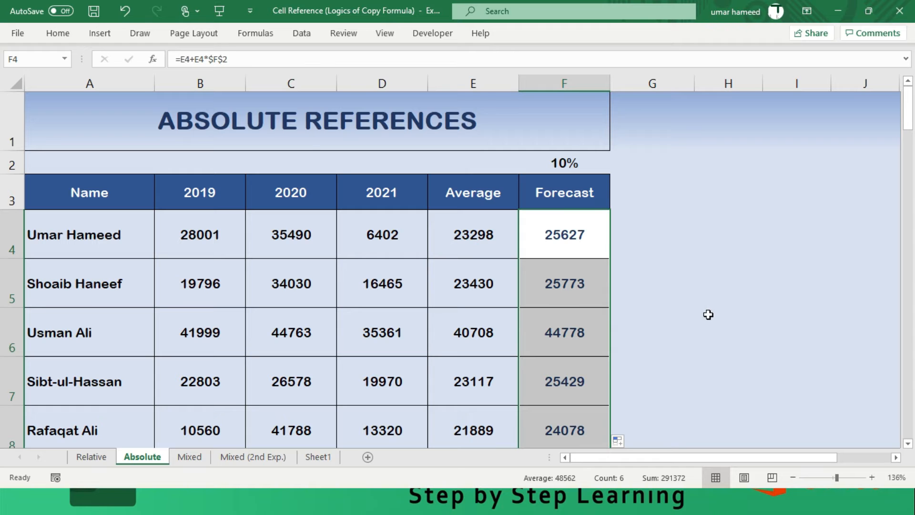
# - Examine the copied Forecast formulas from F4 to F8, comparing the Average reference with the absolute rate reference
pyautogui.click(593, 293)
pyautogui.click(557, 233)
pyautogui.click(548, 296)
pyautogui.click(566, 337)
pyautogui.click(575, 384)
pyautogui.click(572, 426)
pyautogui.click(575, 229)
pyautogui.click(568, 280)
pyautogui.click(588, 349)
pyautogui.click(588, 376)
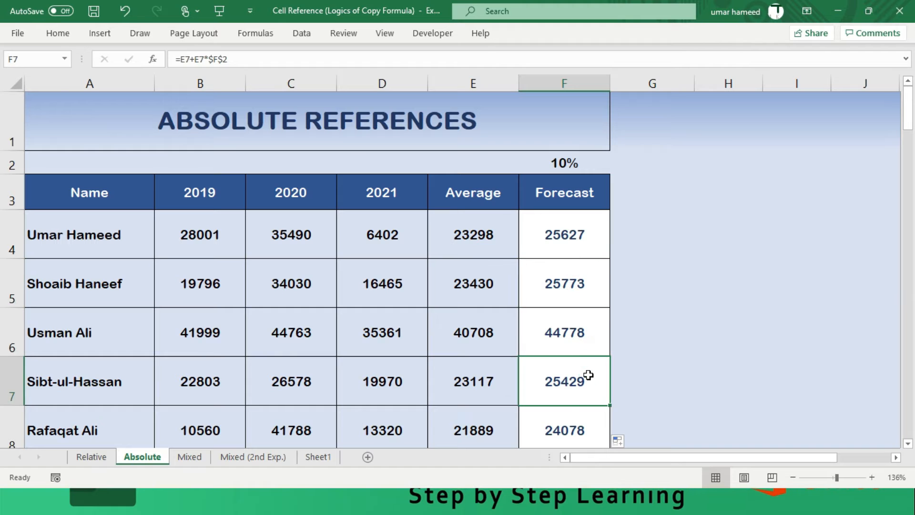
pyautogui.click(582, 421)
pyautogui.click(537, 254)
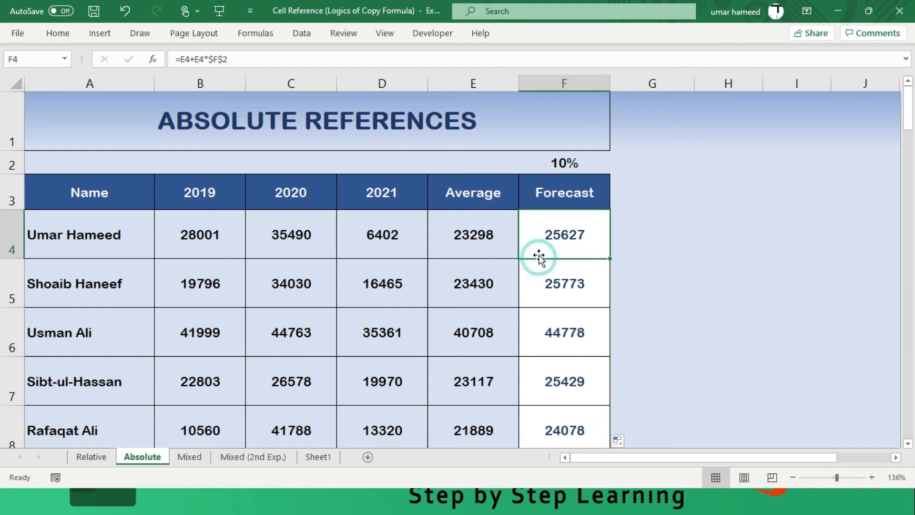
# - Highlight the $F$2 reference in F4's formula and check the same reference in F5 through F8
pyautogui.doubleClick(219, 58)
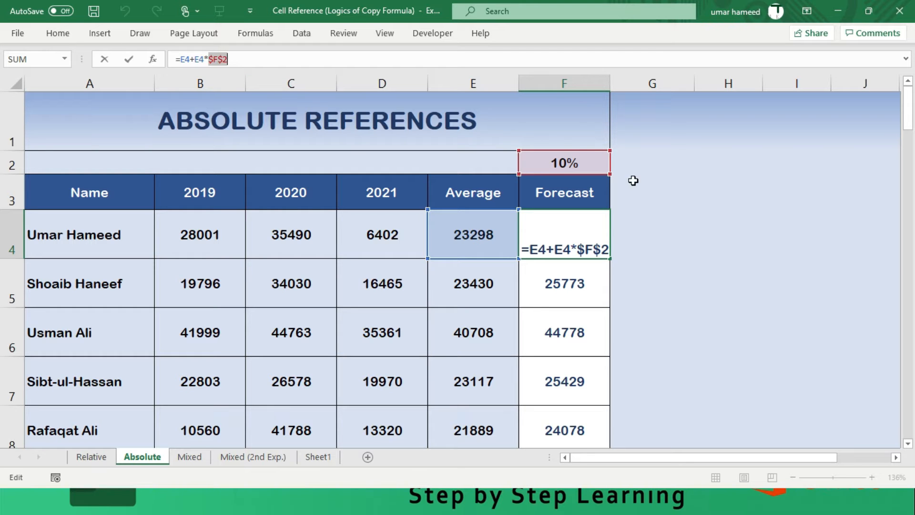
pyautogui.hotkey('ctrl', 'Return')
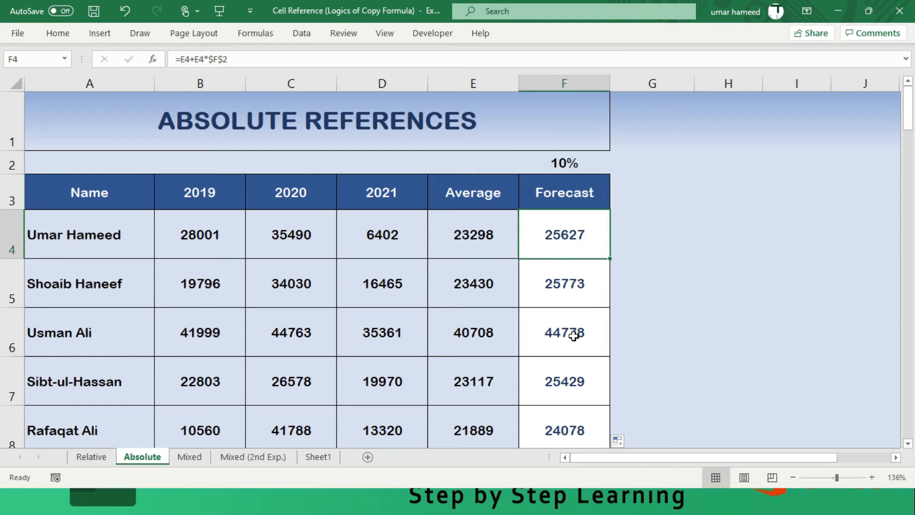
pyautogui.click(570, 276)
pyautogui.click(567, 334)
pyautogui.click(561, 399)
pyautogui.click(565, 426)
# - Copy the F4 formula across into G4 and open the copy to check its references
pyautogui.click(568, 214)
pyautogui.hotkey('shift', 'Right')
pyautogui.hotkey('ctrl', 'r')
pyautogui.hotkey('ctrl', 'q')
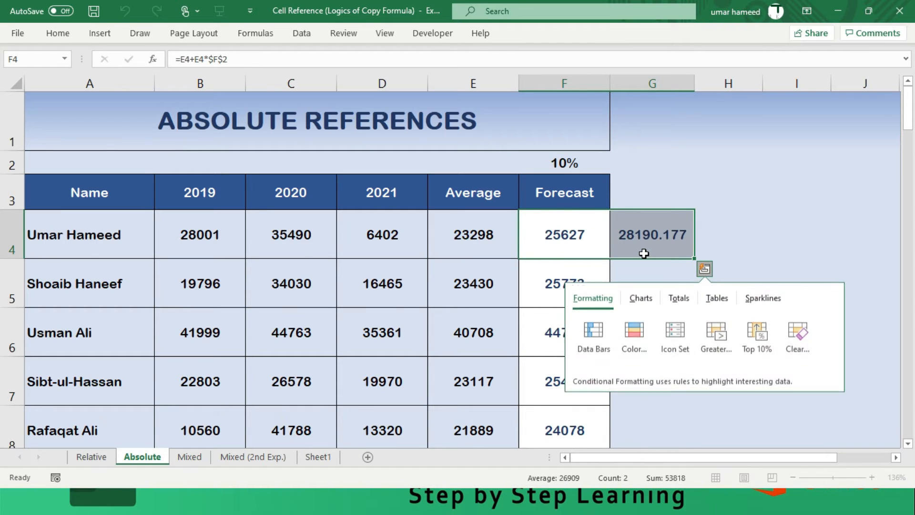
pyautogui.press('Escape')
pyautogui.click(645, 254)
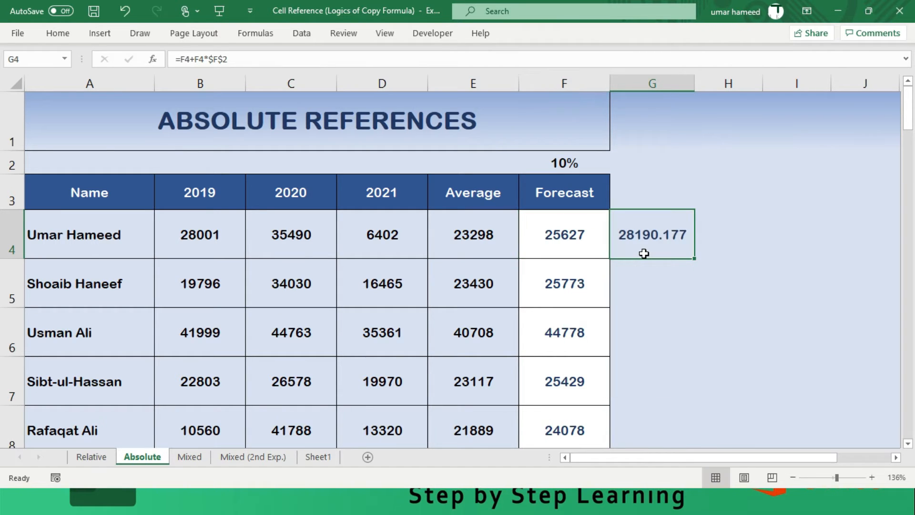
pyautogui.doubleClick(645, 254)
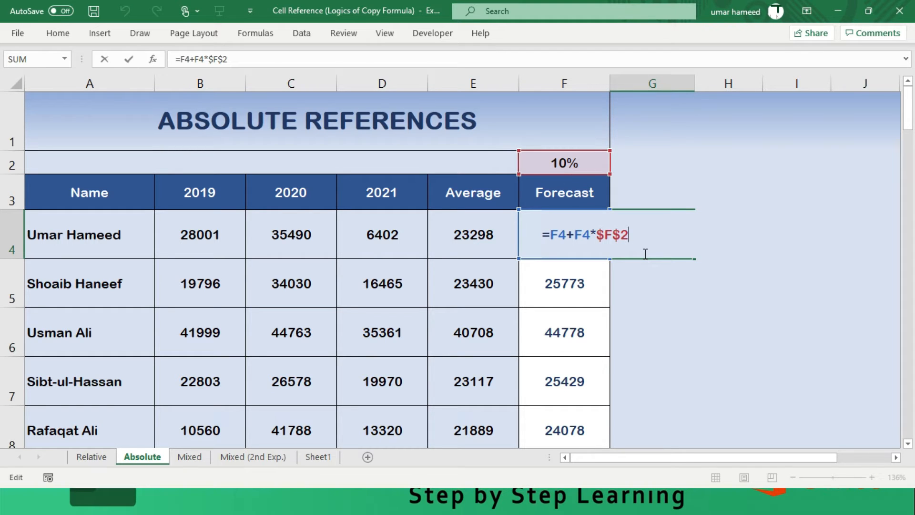
# - Clear the copied formula from G4 and review the rate cell F2 against the Forecast formula in F4
pyautogui.press('Escape')
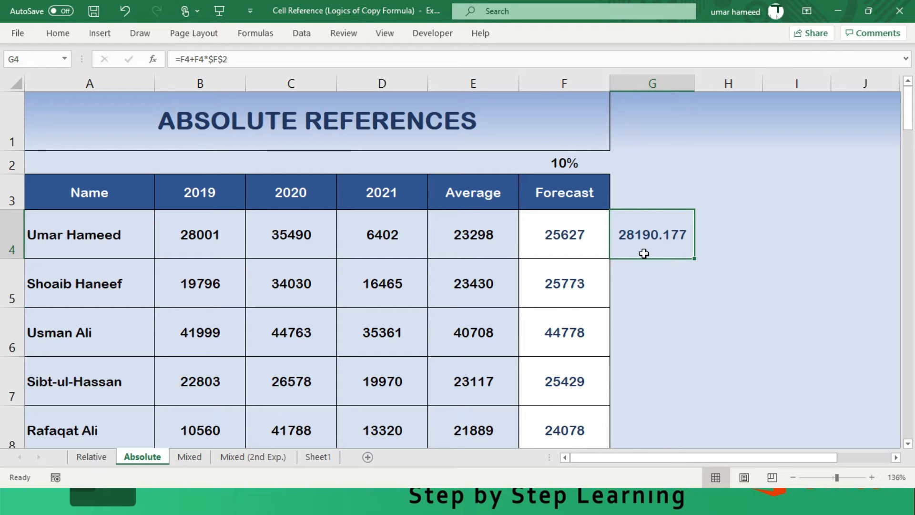
pyautogui.press('Delete')
pyautogui.press('Left')
pyautogui.press('Up')
pyautogui.press('Up')
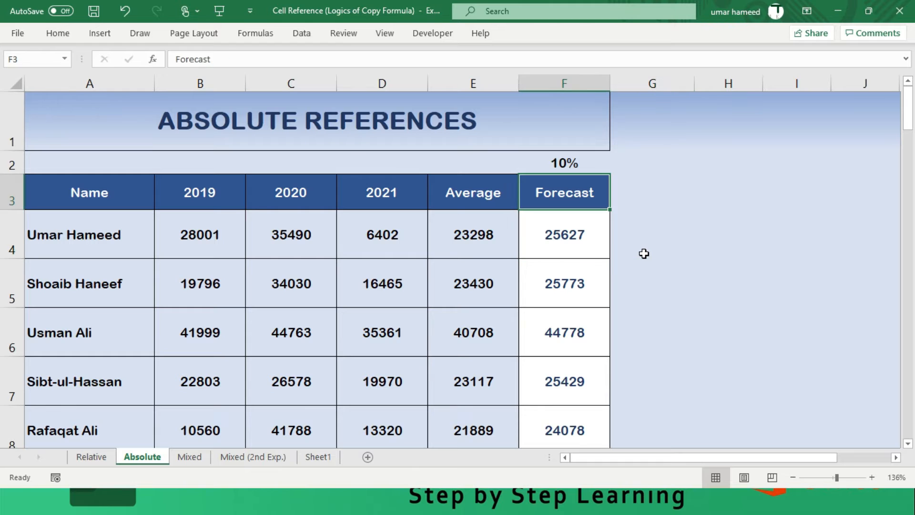
pyautogui.press('Down')
pyautogui.press('Down')
pyautogui.press('Up')
pyautogui.press('Up')
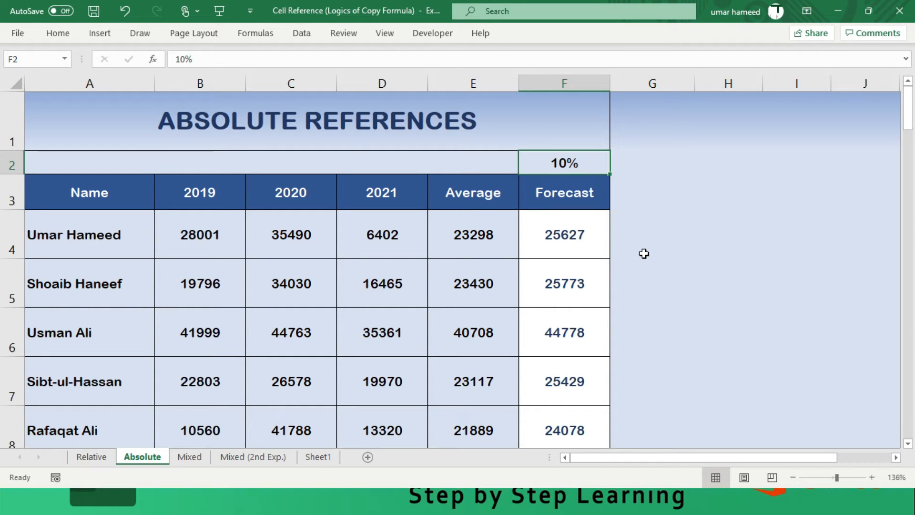
pyautogui.press('Down')
pyautogui.press('Down')
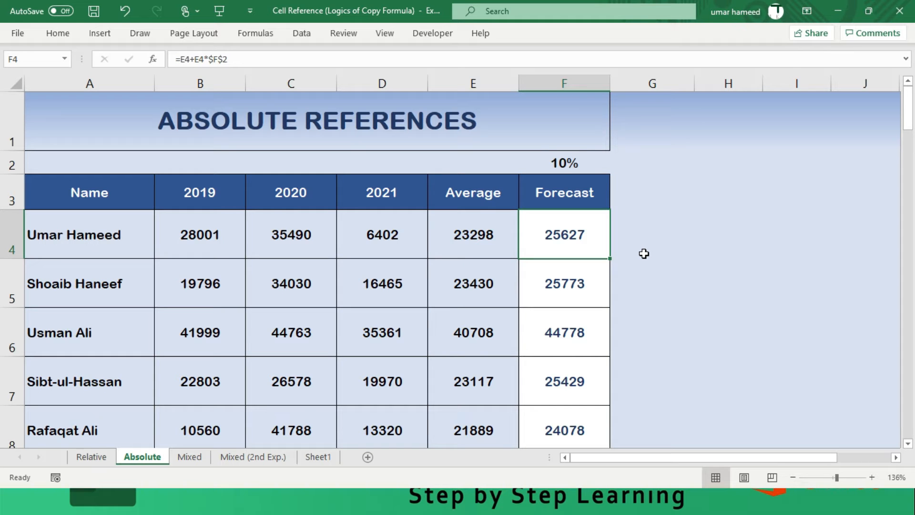
# - On the Mixed sheet, clear the existing values from the three Forecast columns, F6:H11
pyautogui.hotkey('ctrl', 'pagedown')
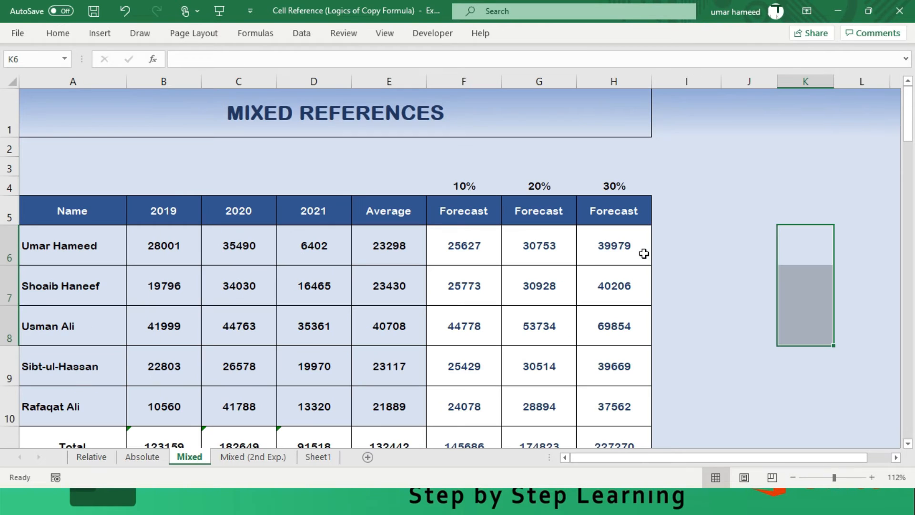
pyautogui.moveTo(450, 239); pyautogui.dragTo(624, 380)
pyautogui.press('Delete')
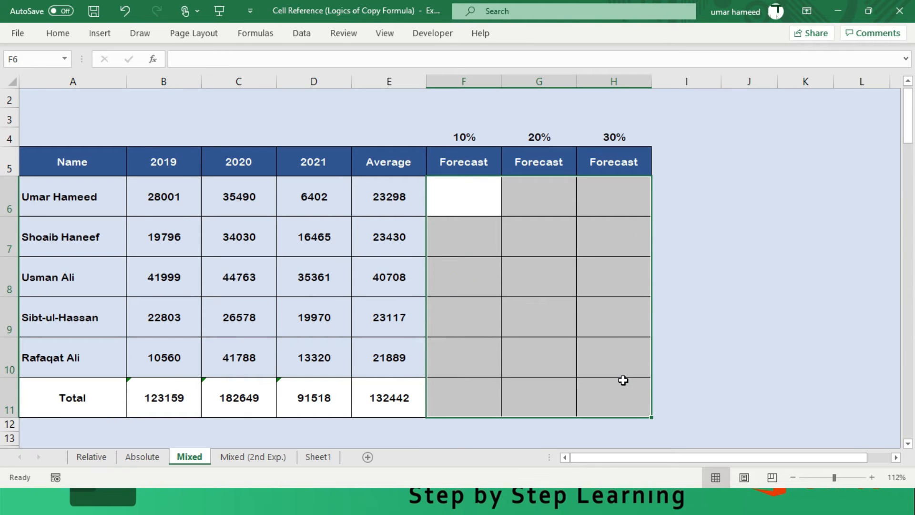
pyautogui.press('Up')
pyautogui.press('Up')
pyautogui.press('Up')
pyautogui.press('Up')
pyautogui.press('Up')
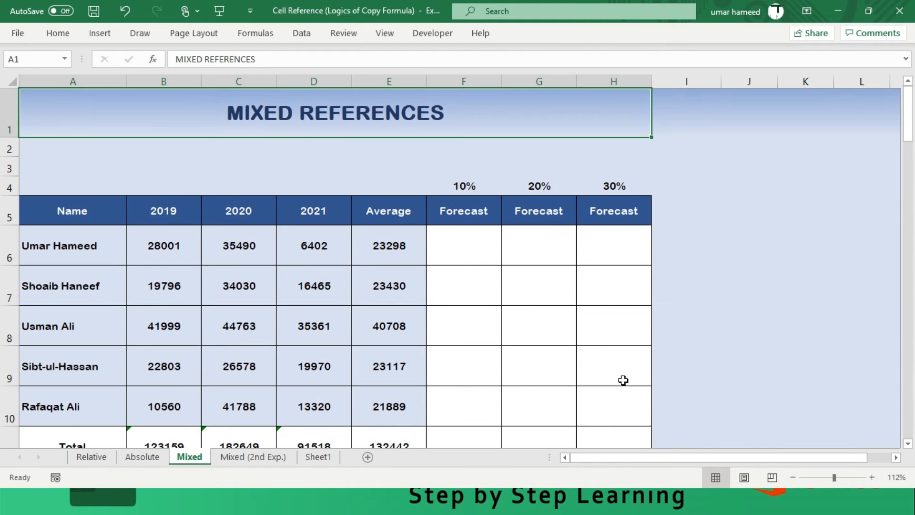
# - Delete the two blank rows between the MIXED REFERENCES title and the percentage row
pyautogui.click(10, 149)
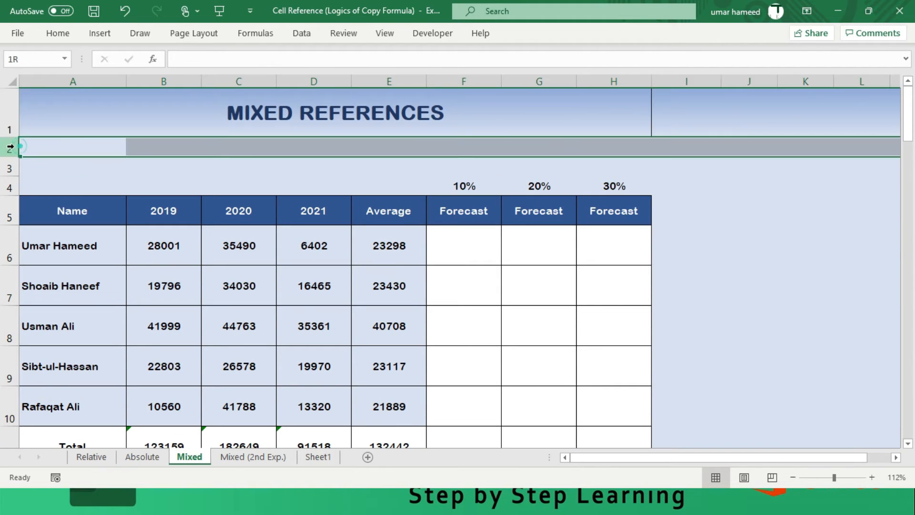
pyautogui.hotkey('ctrl', '-')
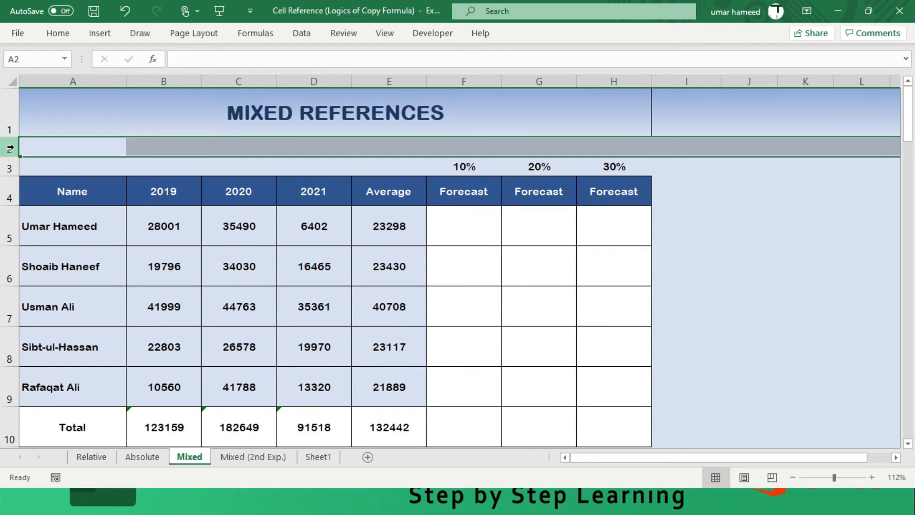
pyautogui.hotkey('ctrl', '-')
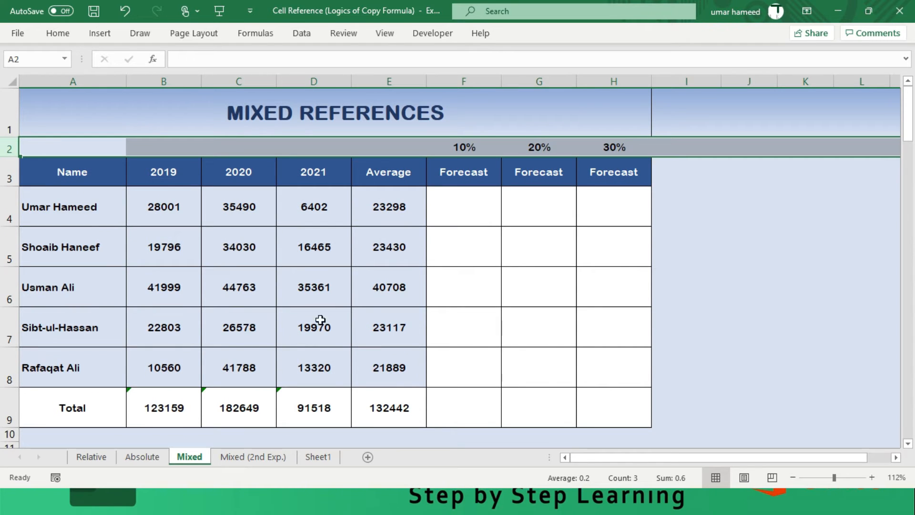
# - Enter the forecast formula =E4+E4*F2 in F4, under the 10% rate
pyautogui.click(471, 209)
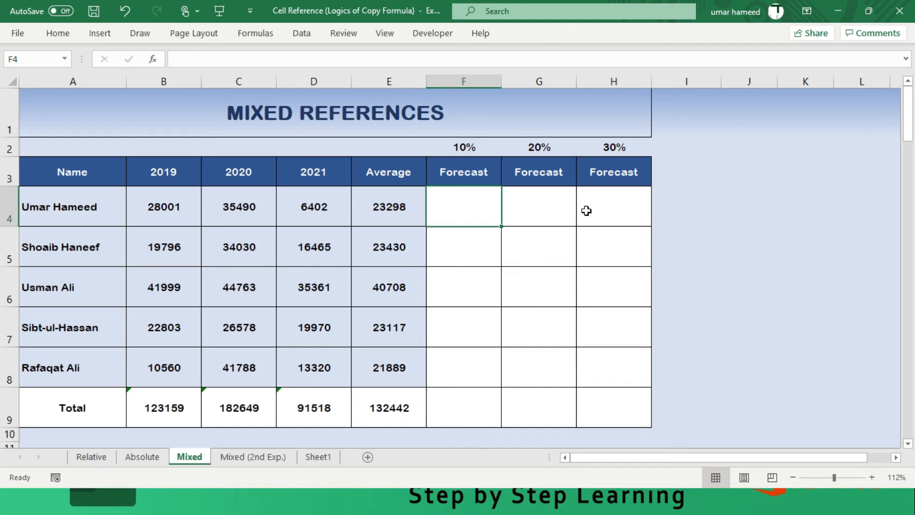
pyautogui.write('=')
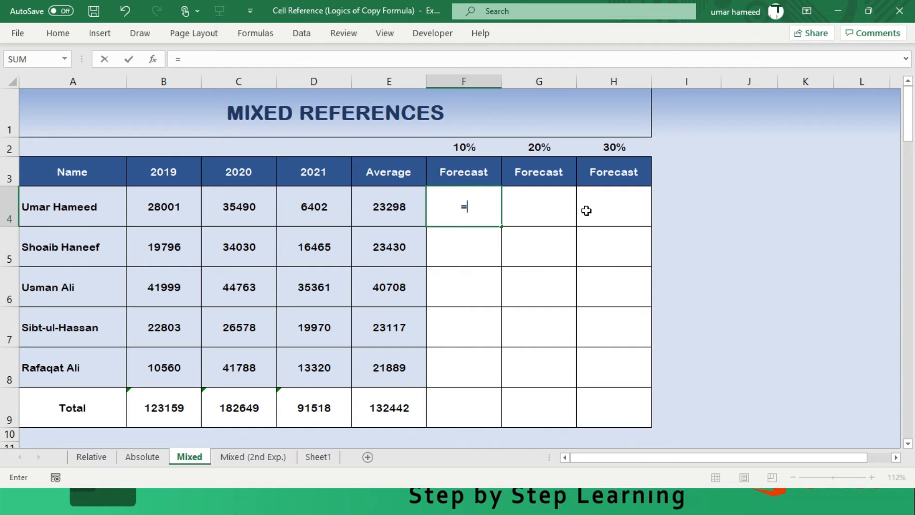
pyautogui.press('Left')
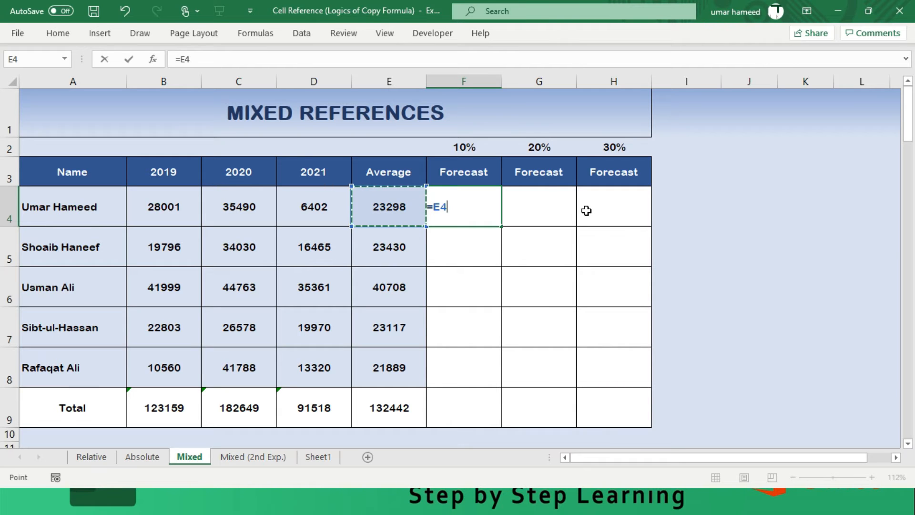
pyautogui.write('+')
pyautogui.press('Left')
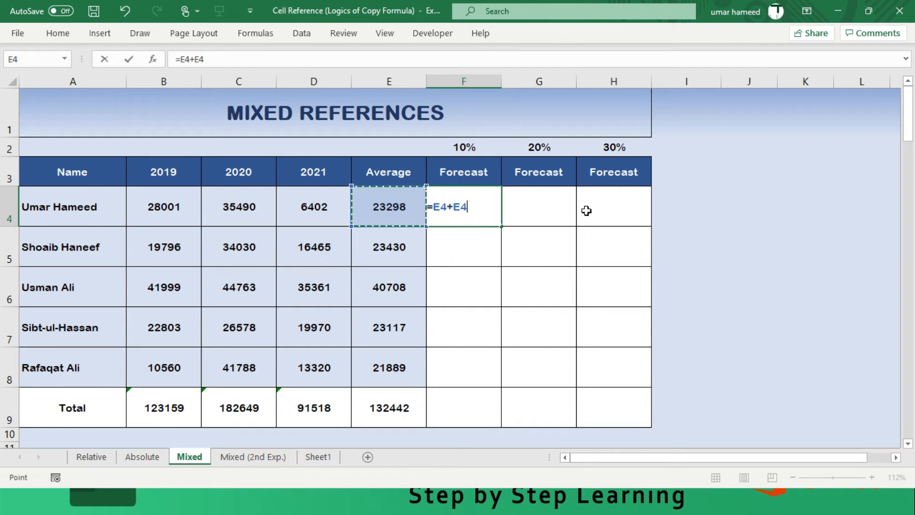
pyautogui.write('*')
pyautogui.click(476, 144)
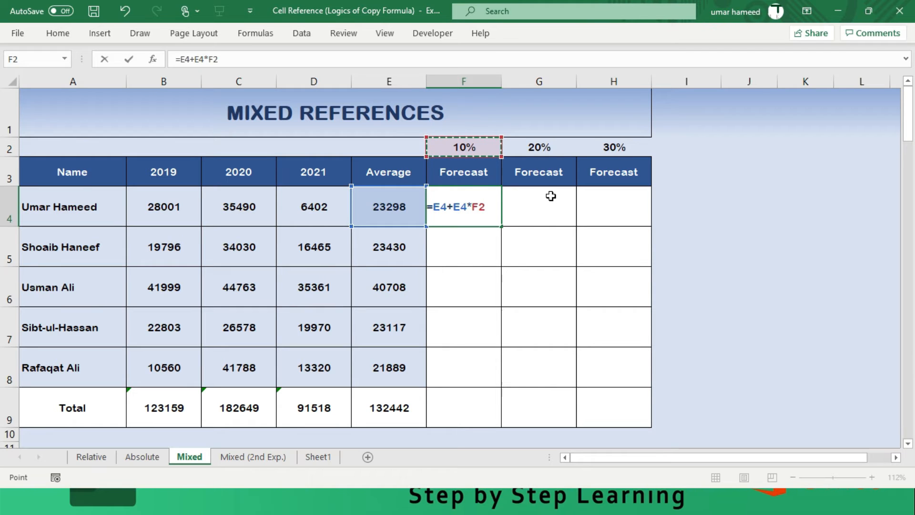
pyautogui.press('Return')
pyautogui.press('Up')
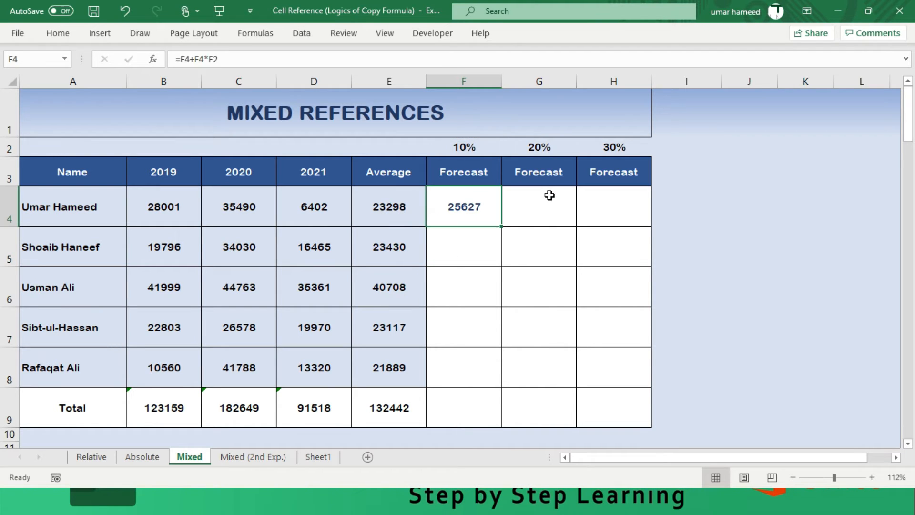
# - Copy the F4 formula across into G4 and open the copy to check its references
pyautogui.hotkey('shift', 'Right')
pyautogui.hotkey('ctrl', 'r')
pyautogui.click(550, 195)
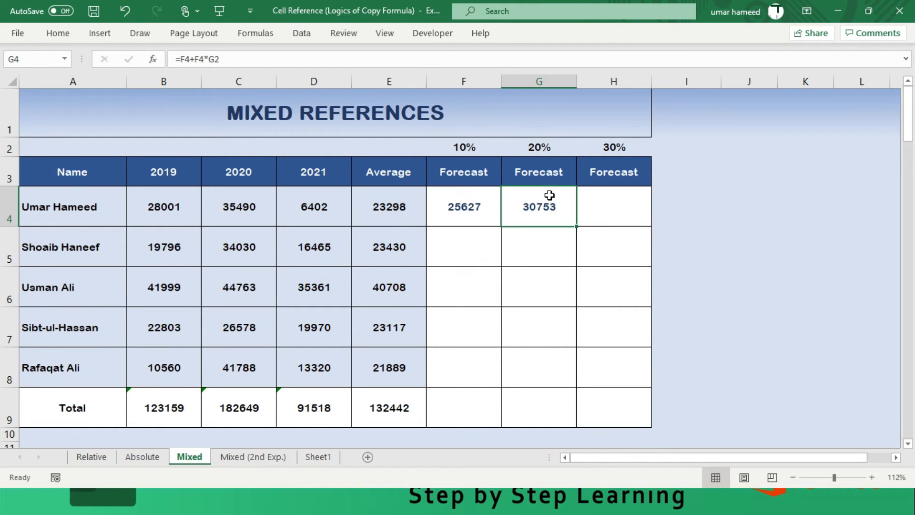
pyautogui.press('F2')
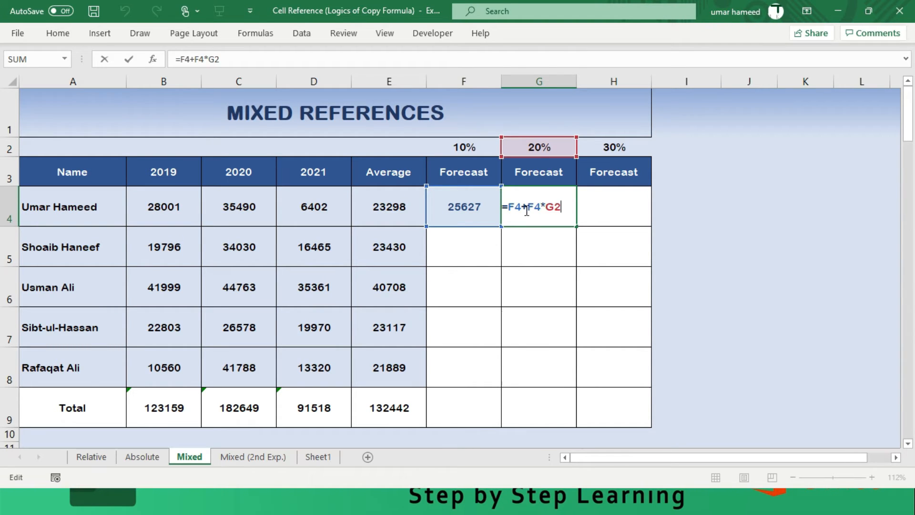
pyautogui.hotkey('ctrl', 'Return')
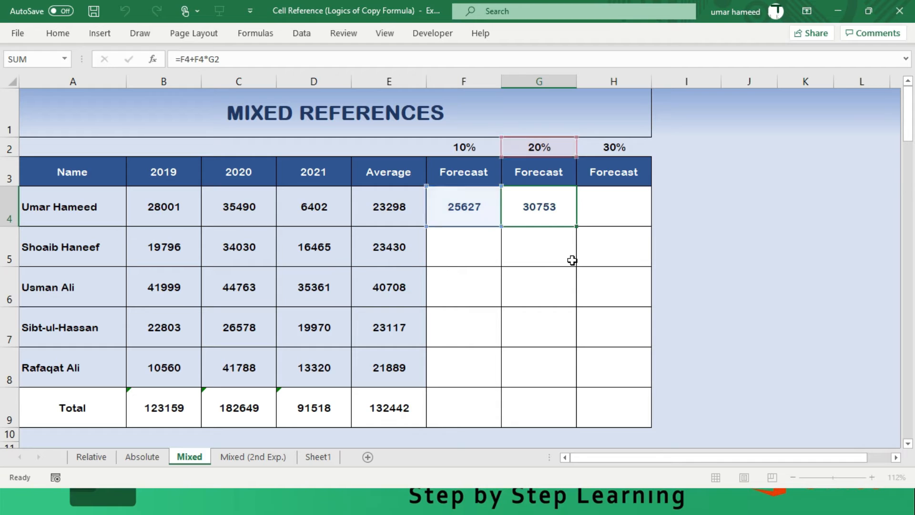
# - Clear the copied formula from G4 and return to F4
pyautogui.press('Right')
pyautogui.press('Left')
pyautogui.press('Delete')
pyautogui.press('Left')
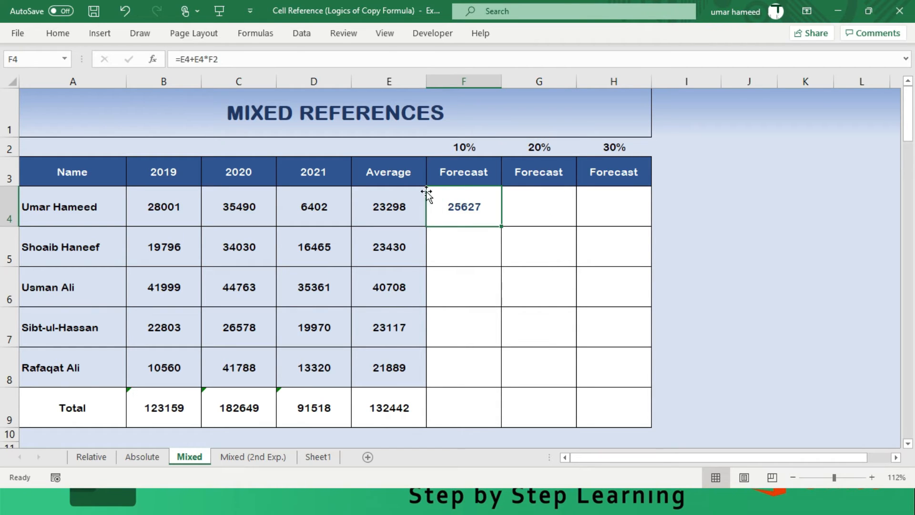
# - Compare the Average in E4 with the F4 formula and outline how it would copy across to H4 and down to F5
pyautogui.click(398, 196)
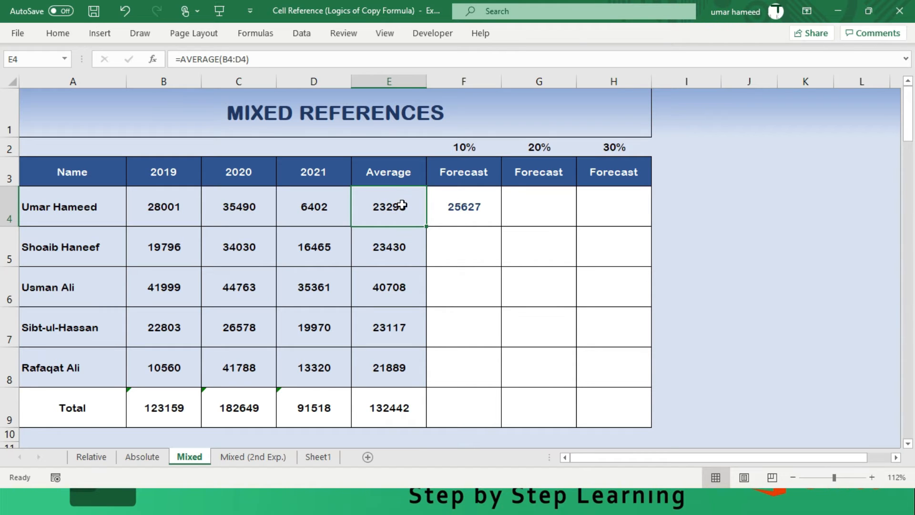
pyautogui.click(459, 208)
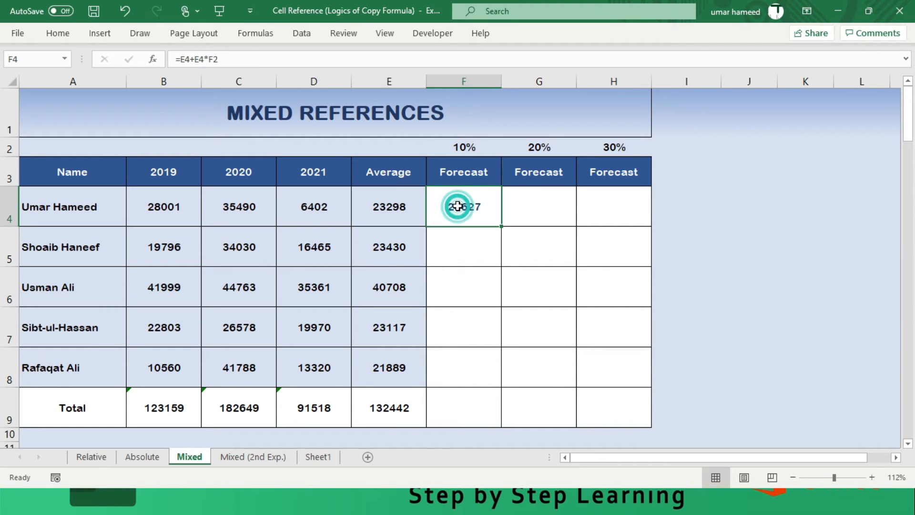
pyautogui.click(409, 198)
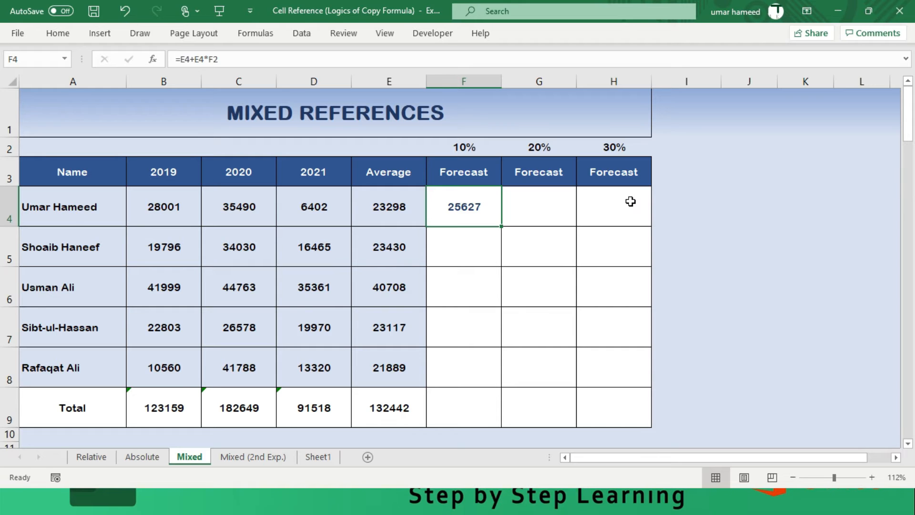
pyautogui.hotkey('shift', 'Right')
pyautogui.hotkey('shift', 'Right')
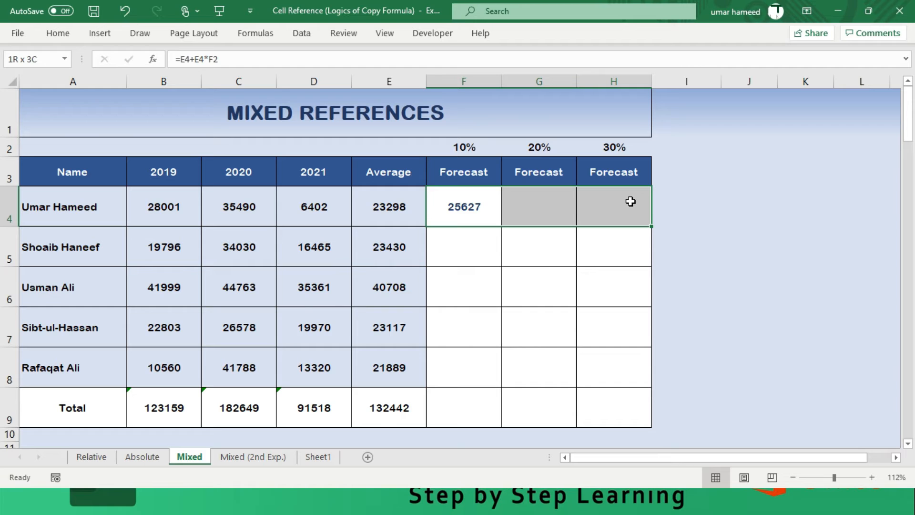
pyautogui.press('Down')
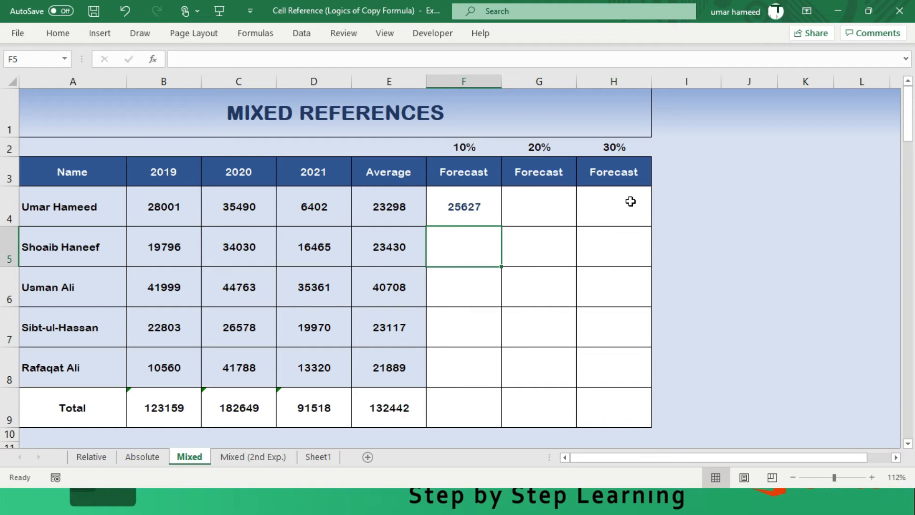
pyautogui.press('Up')
pyautogui.hotkey('shift', 'Down')
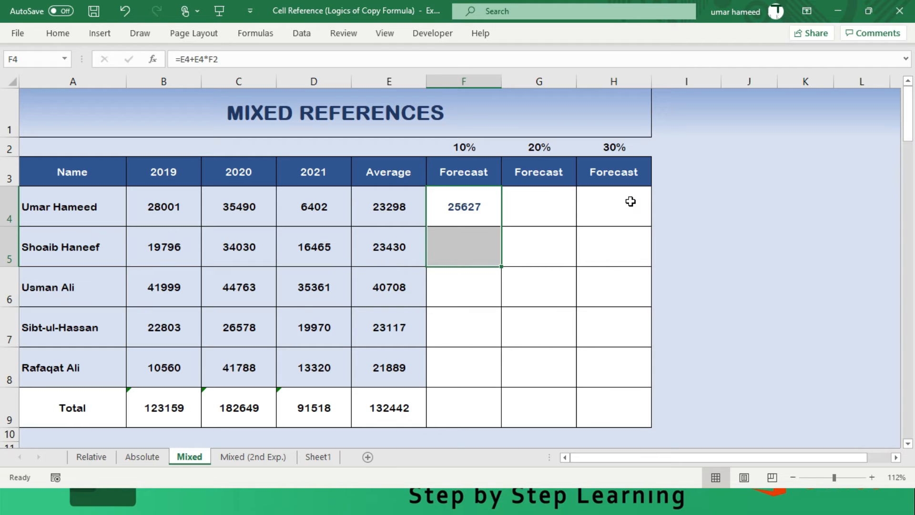
pyautogui.press('Up')
pyautogui.press('Down')
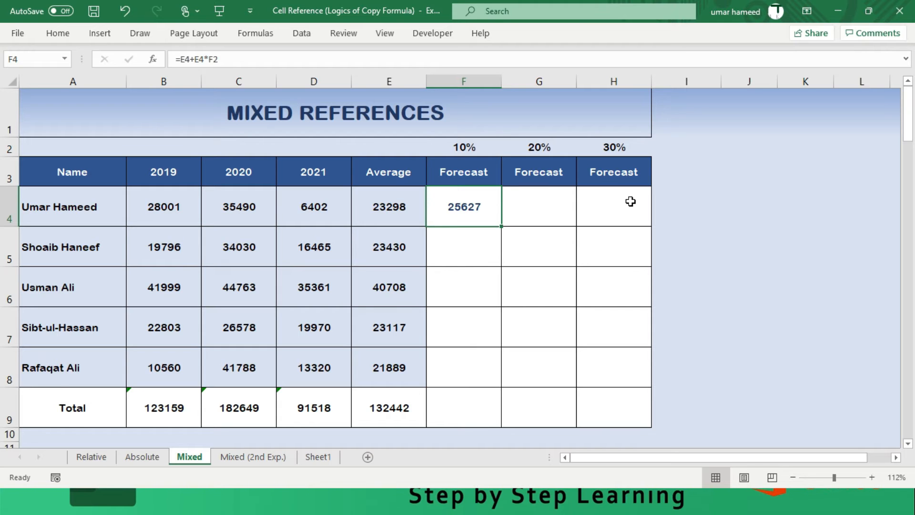
# - Lock the column of both E4 references in F4, making the formula =$E4+$E4*F2
pyautogui.press('F2')
pyautogui.press('Left')
pyautogui.press('Left')
pyautogui.press('Left')
pyautogui.press('Left')
pyautogui.press('Left')
pyautogui.press('Left')
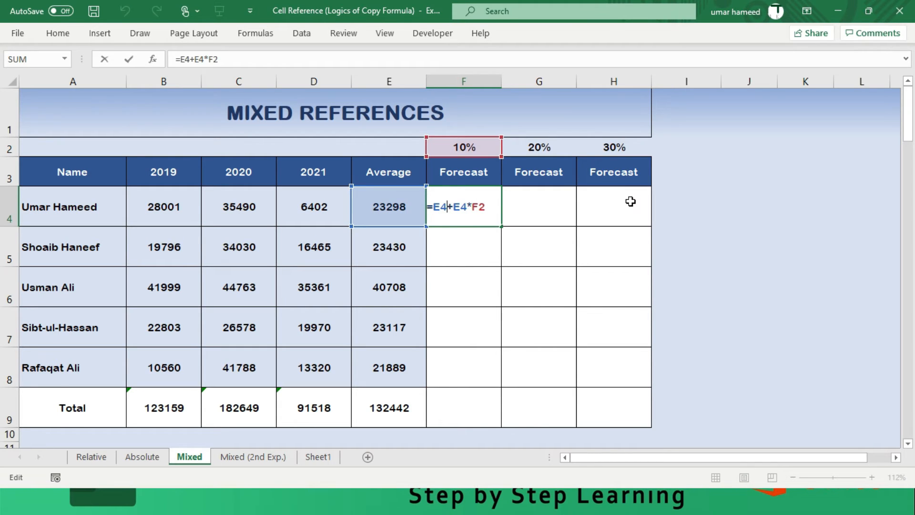
pyautogui.press('F4')
pyautogui.press('F4')
pyautogui.press('F4')
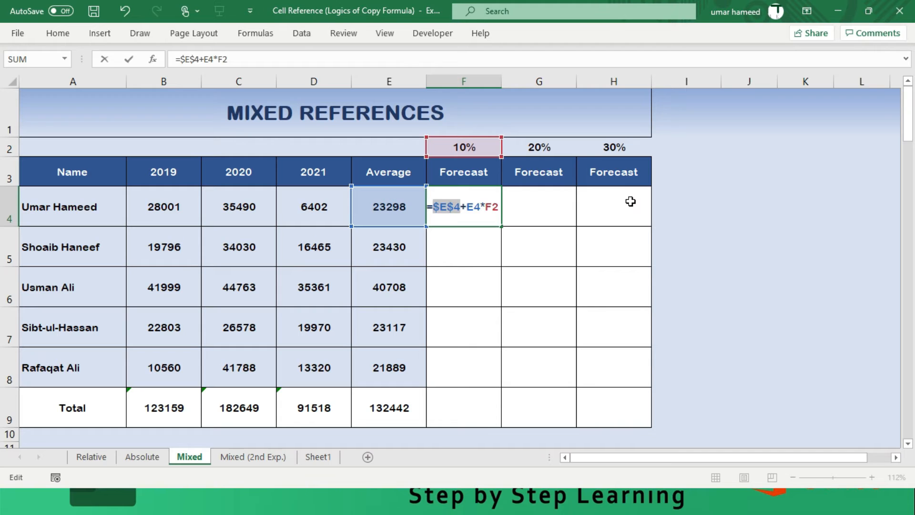
pyautogui.press('Right')
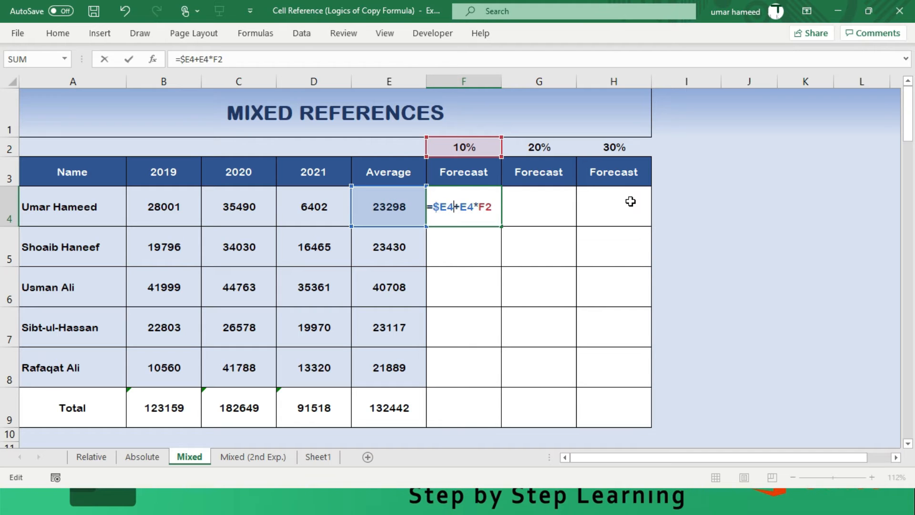
pyautogui.press('F4')
pyautogui.press('F4')
pyautogui.press('F4')
pyautogui.press('Return')
pyautogui.press('Up')
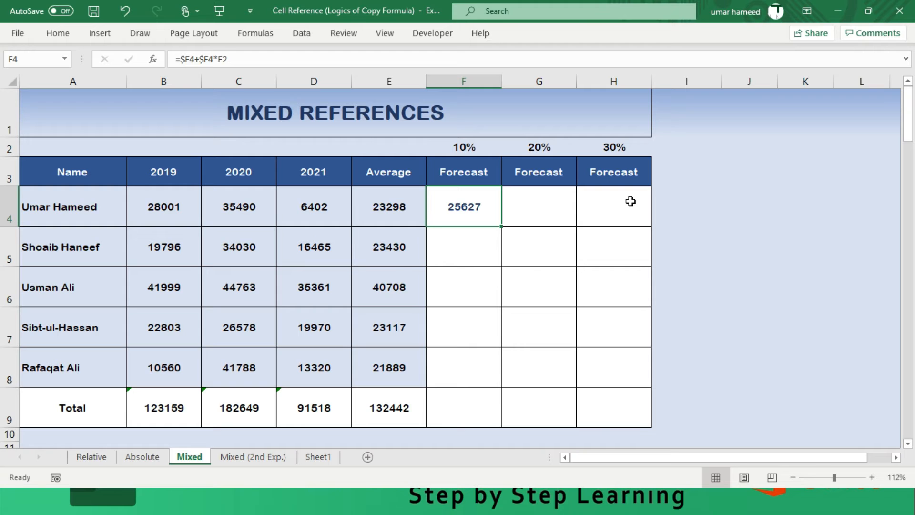
# - Fill the F4 formula across the 20% and 30% Forecast columns, G4 and H4
pyautogui.hotkey('shift', 'Right')
pyautogui.hotkey('shift', 'Right')
pyautogui.press('F2')
pyautogui.hotkey('ctrl', 'Return')
# - Examine the formulas in G4, H4 and F4, comparing their column-locked Average references and rate references
pyautogui.press('Right')
pyautogui.press('F2')
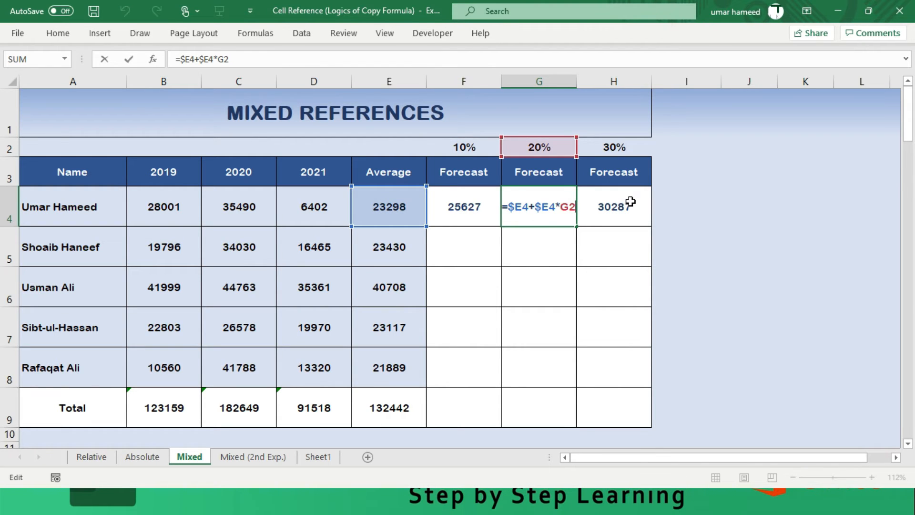
pyautogui.press('Escape')
pyautogui.press('Right')
pyautogui.press('F2')
pyautogui.press('Escape')
pyautogui.press('Left')
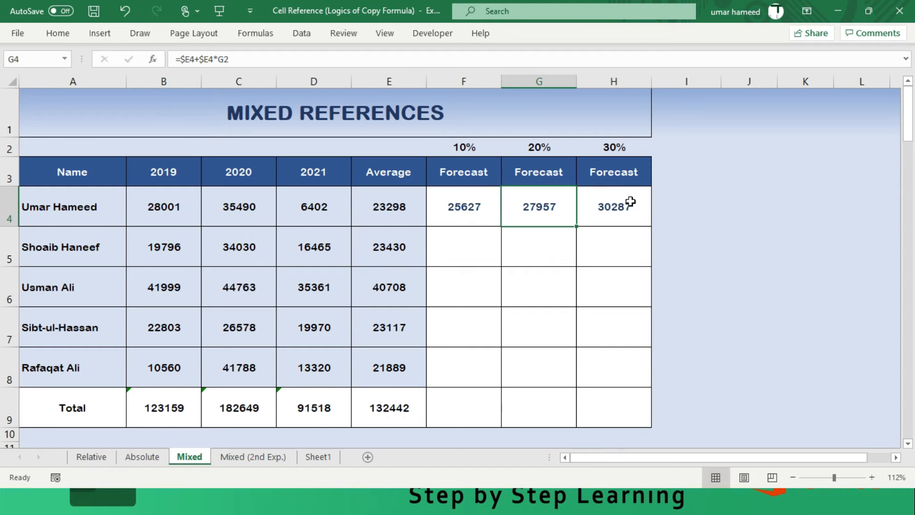
pyautogui.press('Left')
pyautogui.press('F2')
pyautogui.press('Escape')
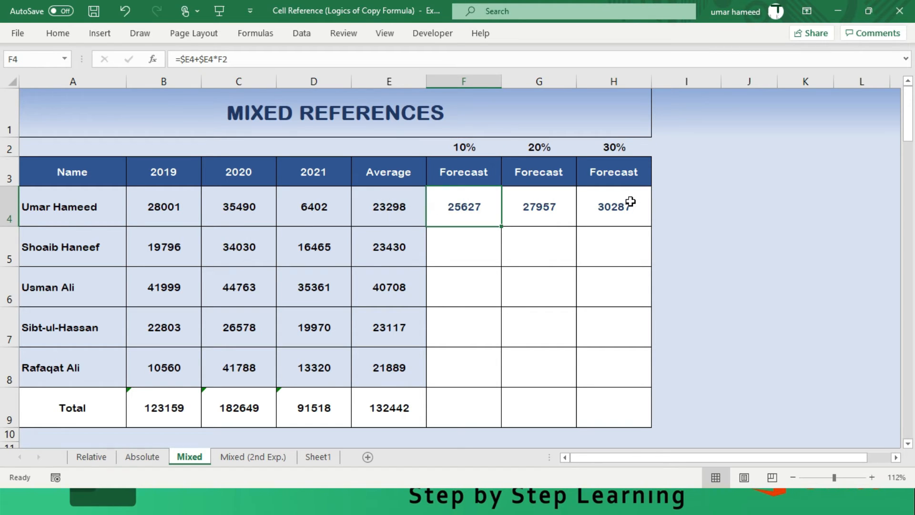
pyautogui.press('Right')
pyautogui.press('Right')
pyautogui.press('Left')
pyautogui.press('Left')
# - Copy the F4 formula down into F5 and open the copy to check its references
pyautogui.hotkey('shift', 'Down')
pyautogui.press('F2')
pyautogui.hotkey('ctrl', 'Return')
pyautogui.press('Down')
pyautogui.press('F2')
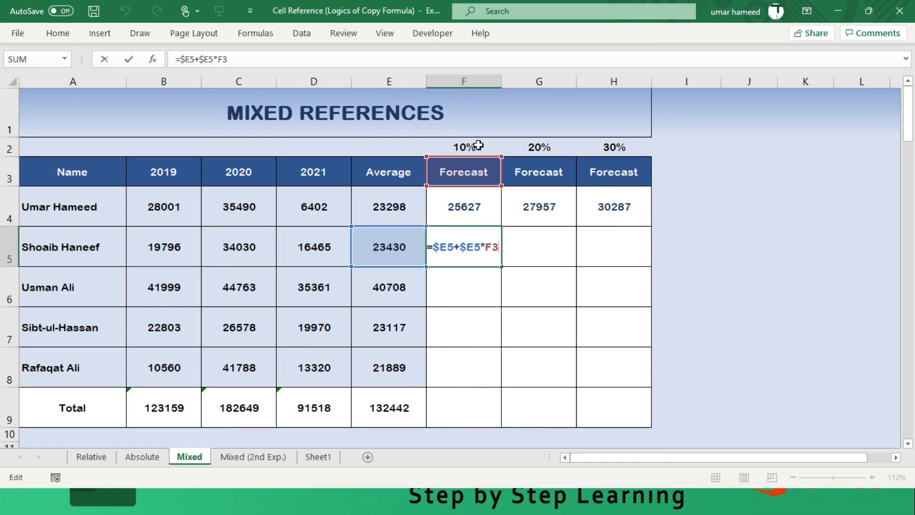
# - Close the copied formula in F5 and clear that cell
pyautogui.hotkey('ctrl', 'Return')
pyautogui.click(477, 246)
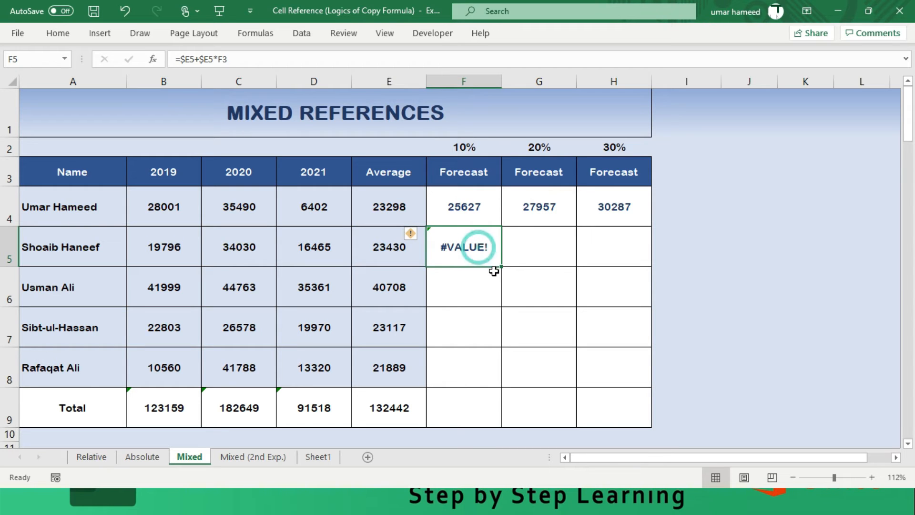
pyautogui.press('Delete')
# - Lock the row of the F2 reference in F4, making the formula =$E4+$E4*F$2
pyautogui.press('Up')
pyautogui.press('F2')
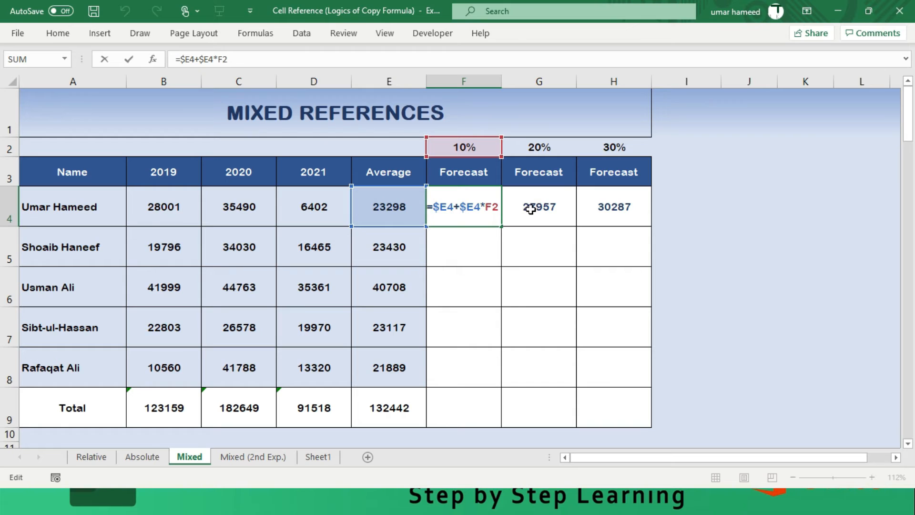
pyautogui.press('F4')
pyautogui.press('F4')
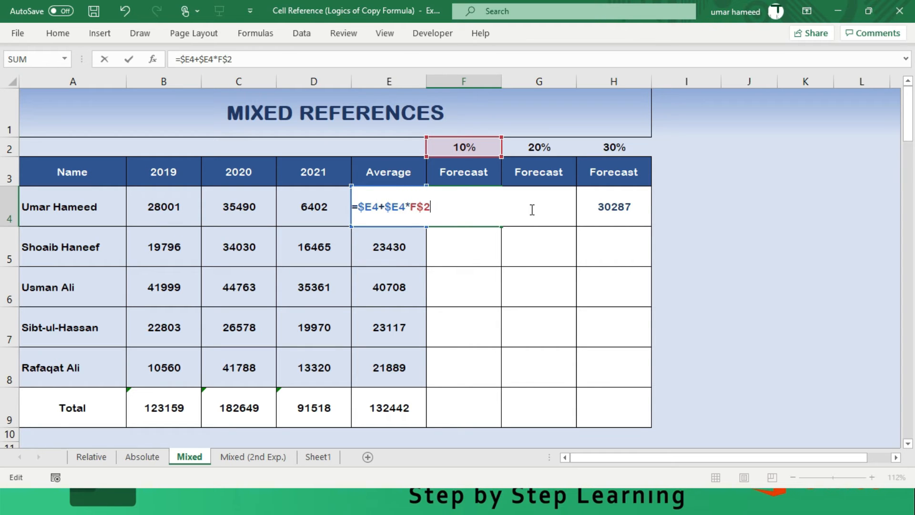
pyautogui.press('Return')
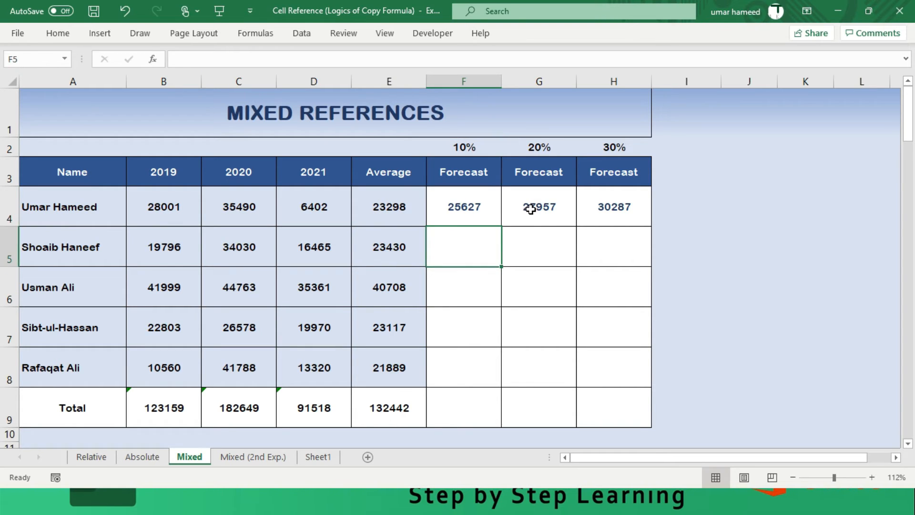
# - Fill the F4 formula across and down the whole Forecast block, F4:H9
pyautogui.press('Up')
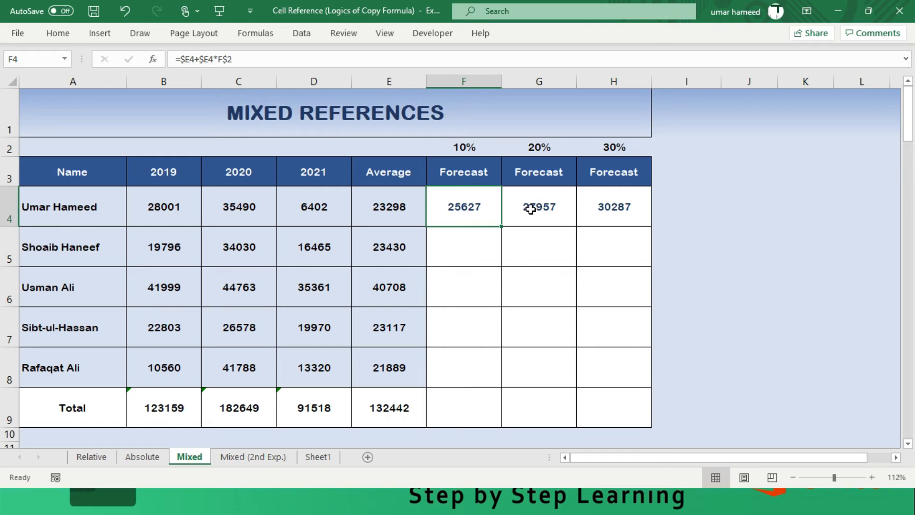
pyautogui.press('Up')
pyautogui.hotkey('shift', 'Right')
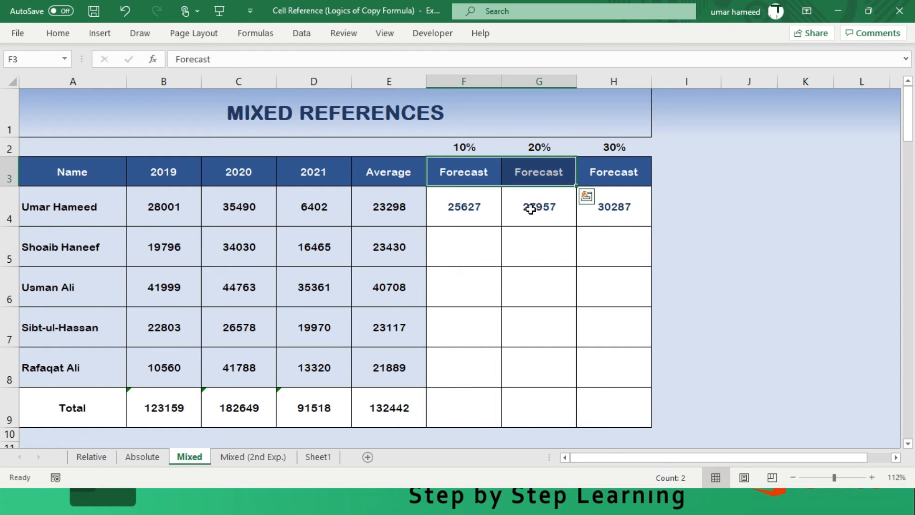
pyautogui.press('Down')
pyautogui.press('Up')
pyautogui.press('Down')
pyautogui.hotkey('shift', 'Right')
pyautogui.hotkey('shift', 'Right')
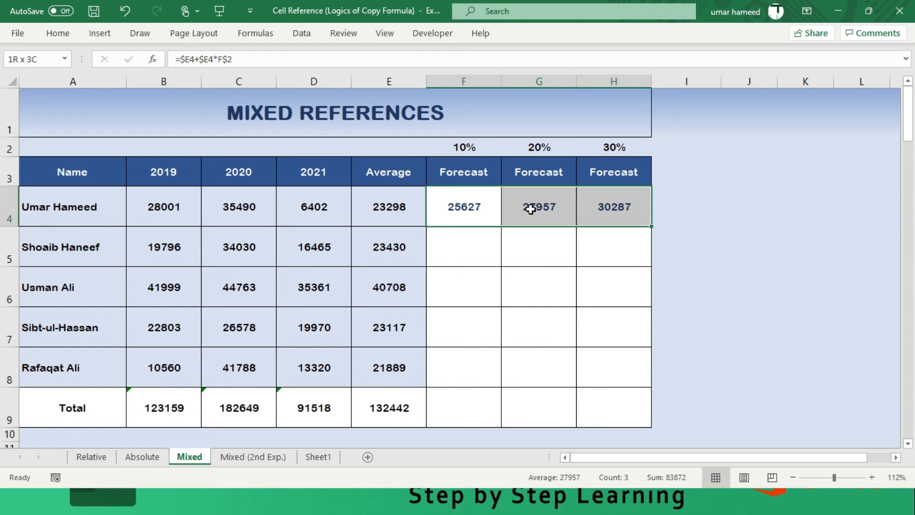
pyautogui.hotkey('shift', 'Down')
pyautogui.hotkey('shift', 'Down')
pyautogui.hotkey('shift', 'Down')
pyautogui.hotkey('shift', 'Down')
pyautogui.hotkey('shift', 'Down')
pyautogui.press('F2')
pyautogui.hotkey('ctrl', 'Return')
# - Examine the filled formulas in row 6 and in H7, comparing their Average and rate references
pyautogui.press('Down')
pyautogui.press('Down')
pyautogui.press('F2')
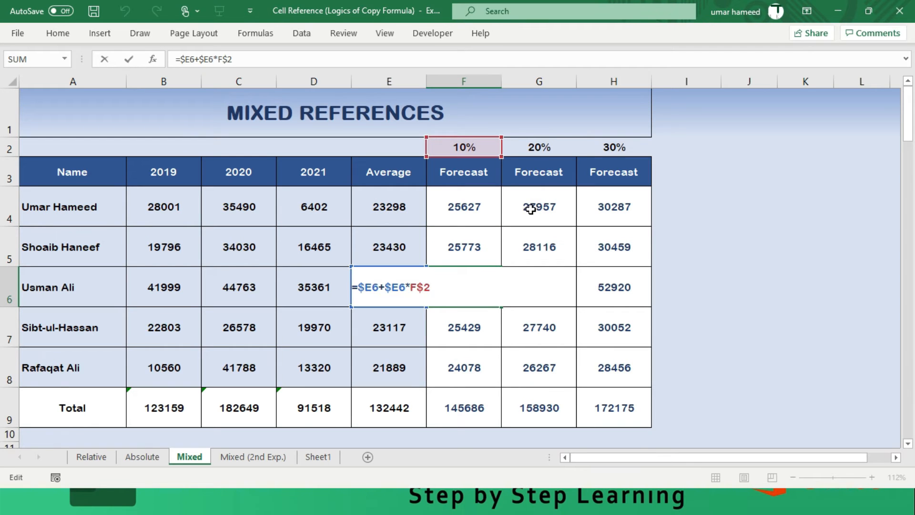
pyautogui.press('Tab')
pyautogui.press('F2')
pyautogui.press('Tab')
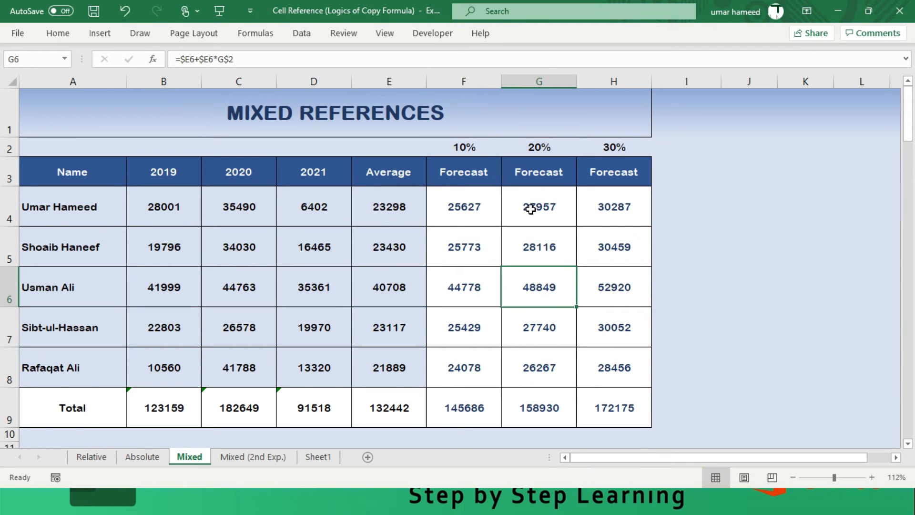
pyautogui.press('F2')
pyautogui.press('Return')
pyautogui.press('F2')
pyautogui.press('Escape')
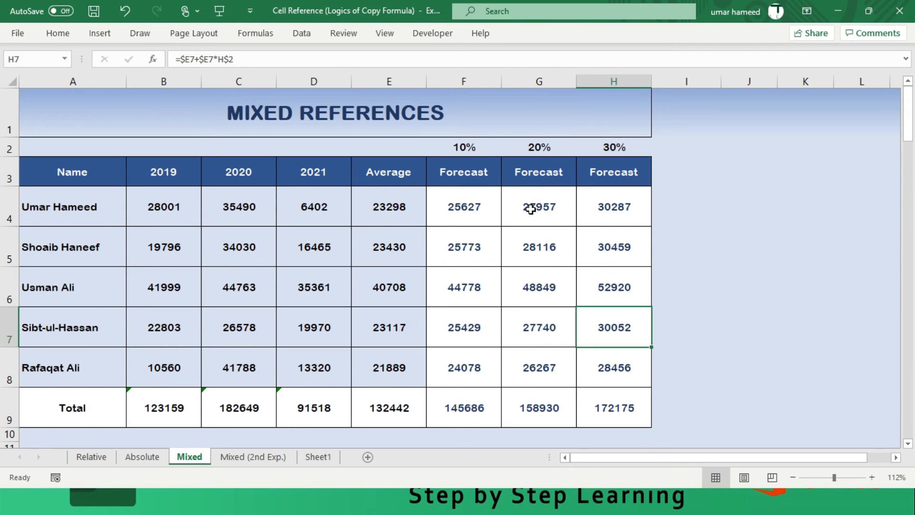
# - Examine the filled formulas in the lower rows of the 10% and 20% Forecast columns
pyautogui.press('Left')
pyautogui.press('Left')
pyautogui.press('Down')
pyautogui.press('F2')
pyautogui.press('Down')
pyautogui.press('F2')
pyautogui.press('Escape')
pyautogui.press('Right')
pyautogui.press('F2')
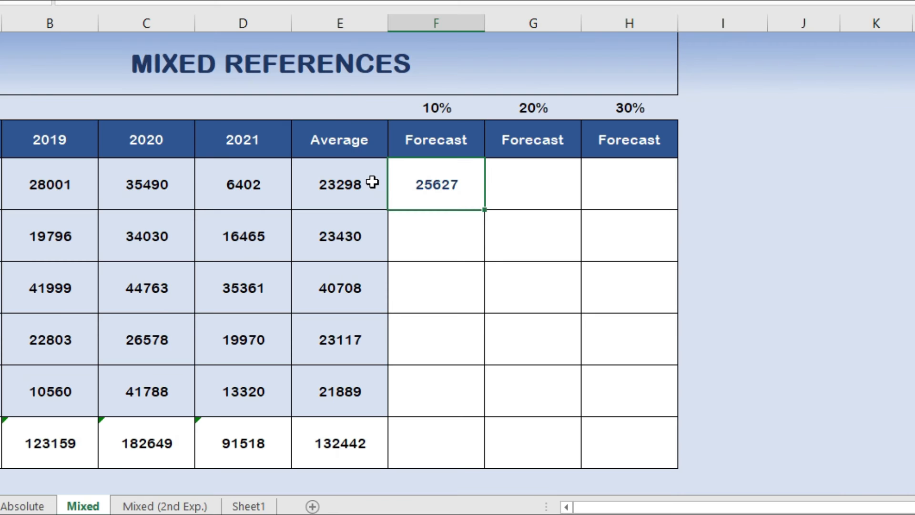
# - Replace the F4 formula with the fully relative version =E4+E4*F2
pyautogui.press('Down')
pyautogui.press('Up')
pyautogui.press('Delete')
pyautogui.write('=')
pyautogui.click(372, 182)
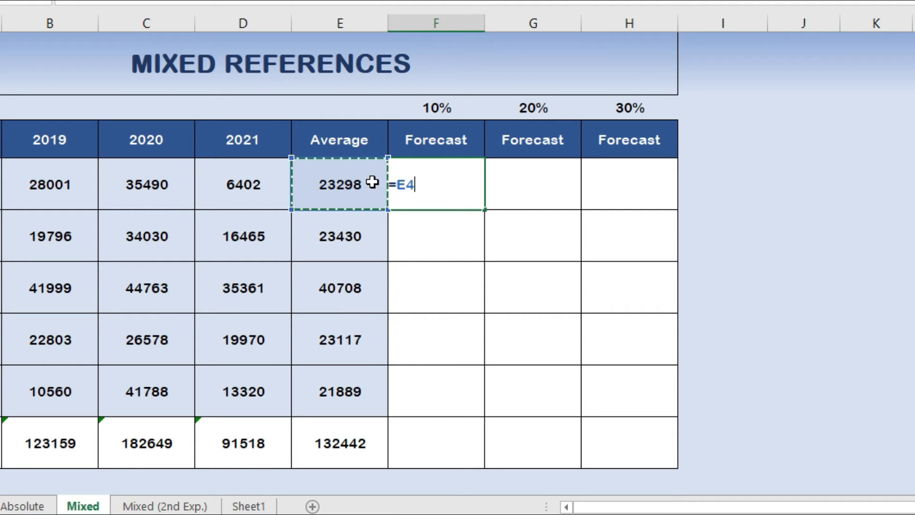
pyautogui.write('+')
pyautogui.click(372, 183)
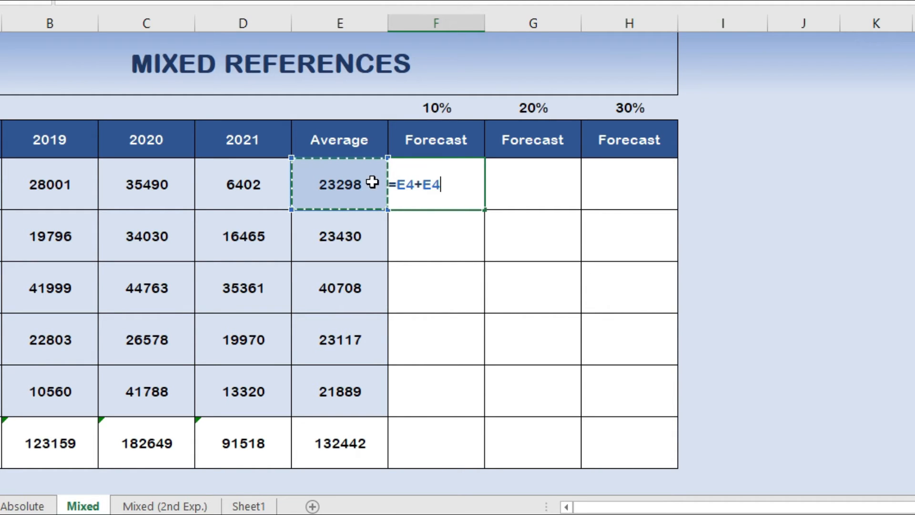
pyautogui.write('*')
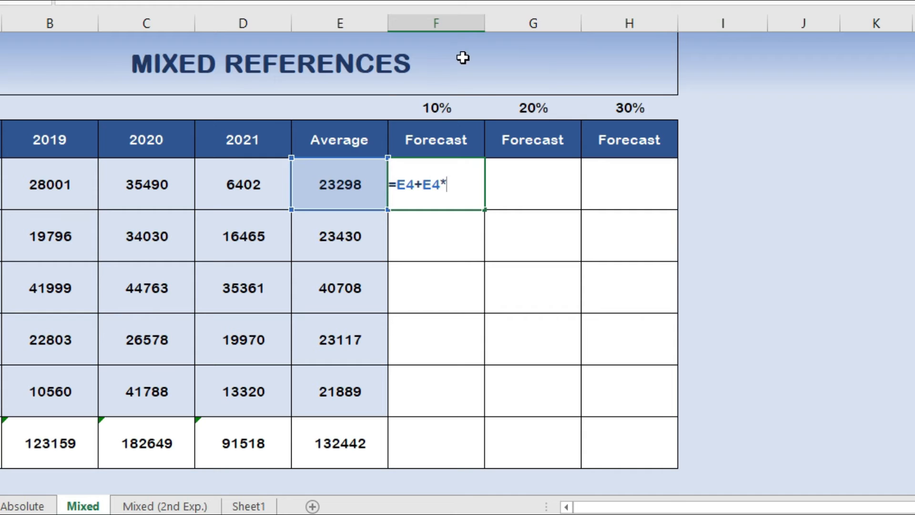
pyautogui.click(446, 106)
pyautogui.press('Return')
# - Try filling the unlocked F4 formula across F4:H9, and undo the fill
pyautogui.press('Up')
pyautogui.hotkey('shift', 'Right')
pyautogui.hotkey('shift', 'Right')
pyautogui.hotkey('shift', 'Down')
pyautogui.hotkey('shift', 'Down')
pyautogui.hotkey('shift', 'Down')
pyautogui.hotkey('shift', 'Down')
pyautogui.hotkey('shift', 'Down')
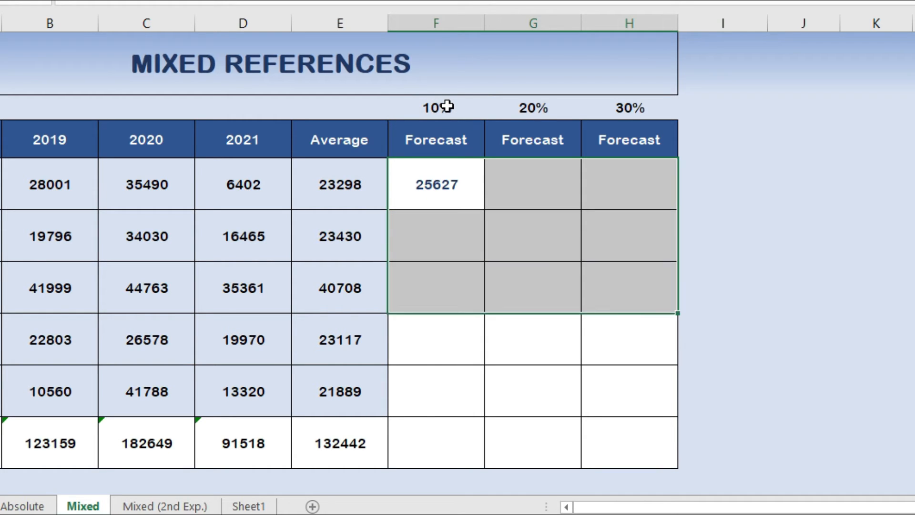
pyautogui.press('F2')
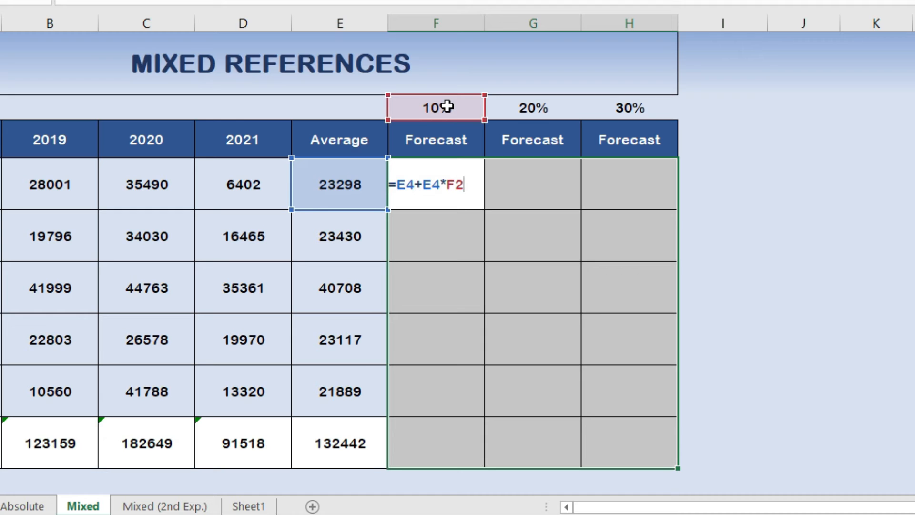
pyautogui.hotkey('ctrl', 'Return')
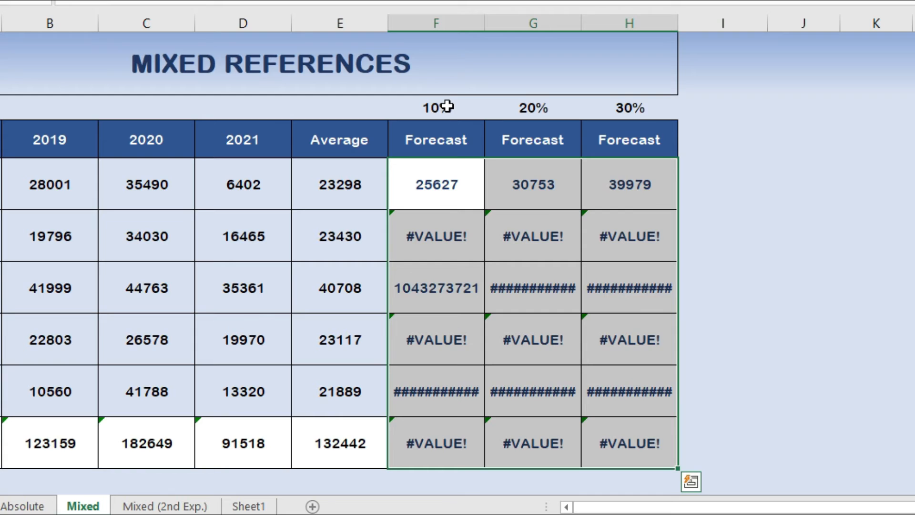
pyautogui.hotkey('ctrl', 'z')
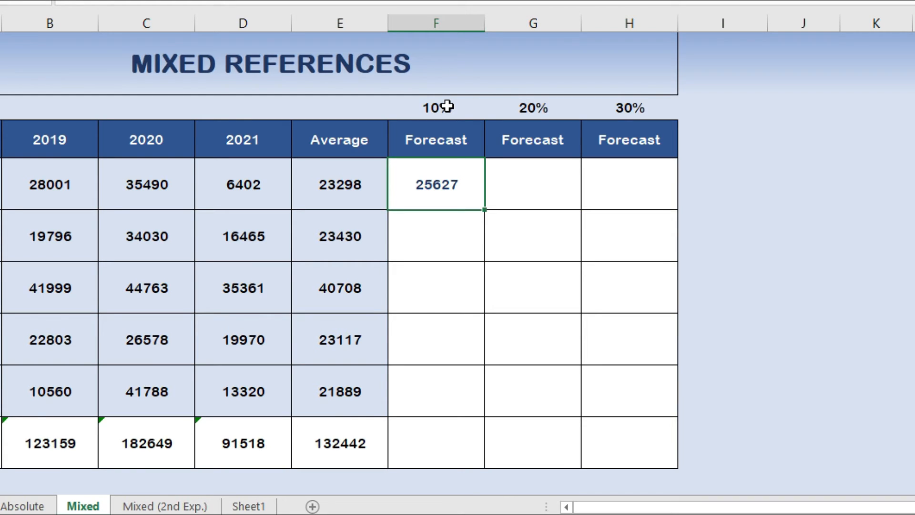
# - Review the unlocked E4 and F2 references in the F4 formula
pyautogui.hotkey('shift', 'Right')
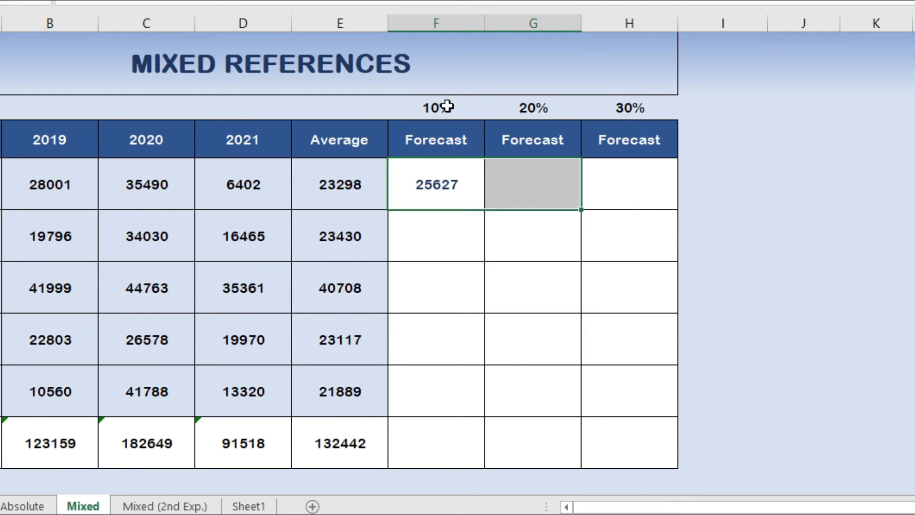
pyautogui.hotkey('shift', 'Down')
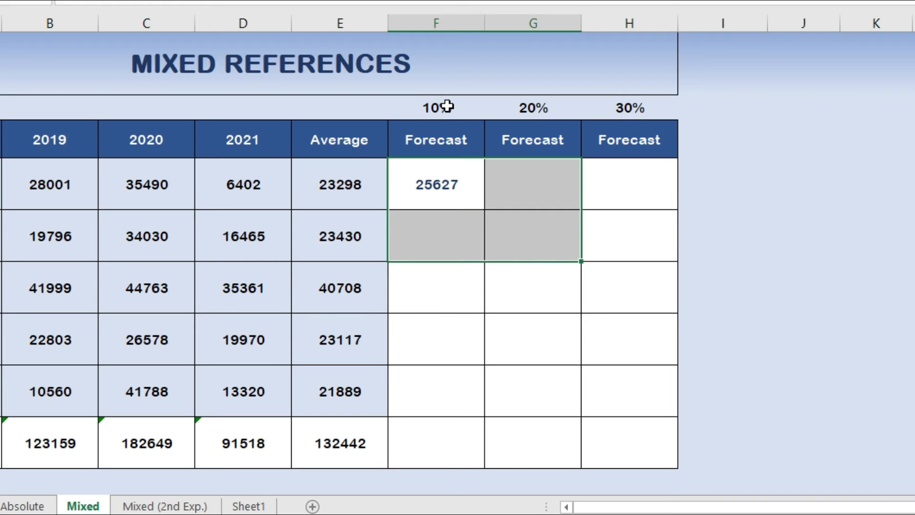
pyautogui.hotkey('shift', 'Left')
pyautogui.hotkey('shift', 'Up')
pyautogui.press('F2')
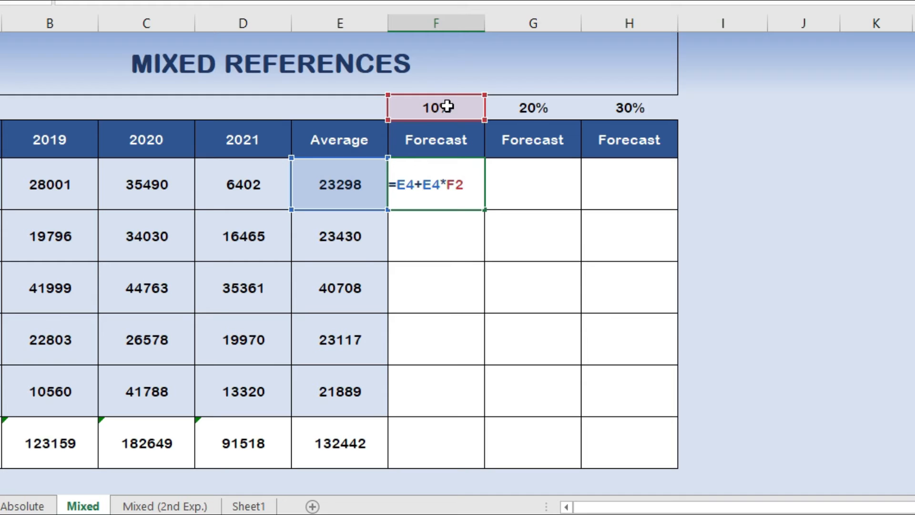
pyautogui.press('Return')
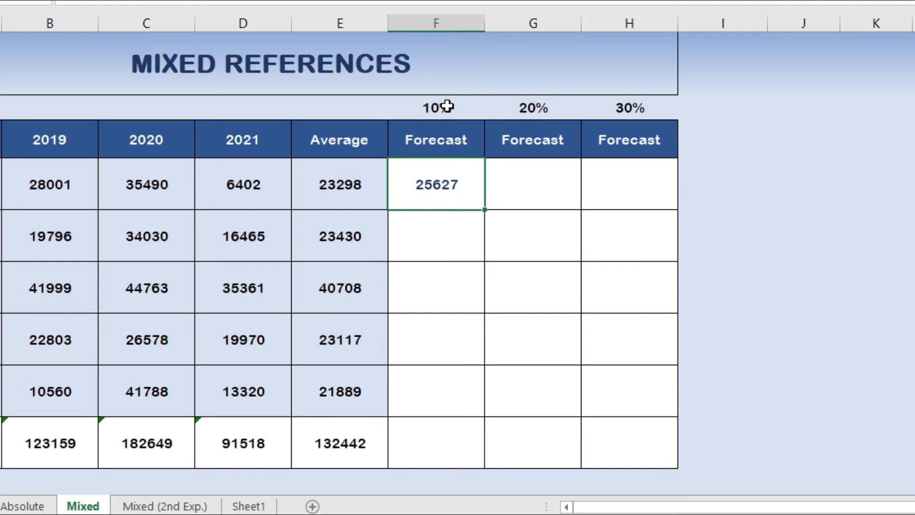
# - Copy the unlocked F4 formula down into F5 and open the copy to check how its references shift
pyautogui.press('Up')
pyautogui.hotkey('shift', 'Down')
pyautogui.press('F2')
pyautogui.hotkey('ctrl', 'Return')
pyautogui.press('Down')
pyautogui.press('F2')
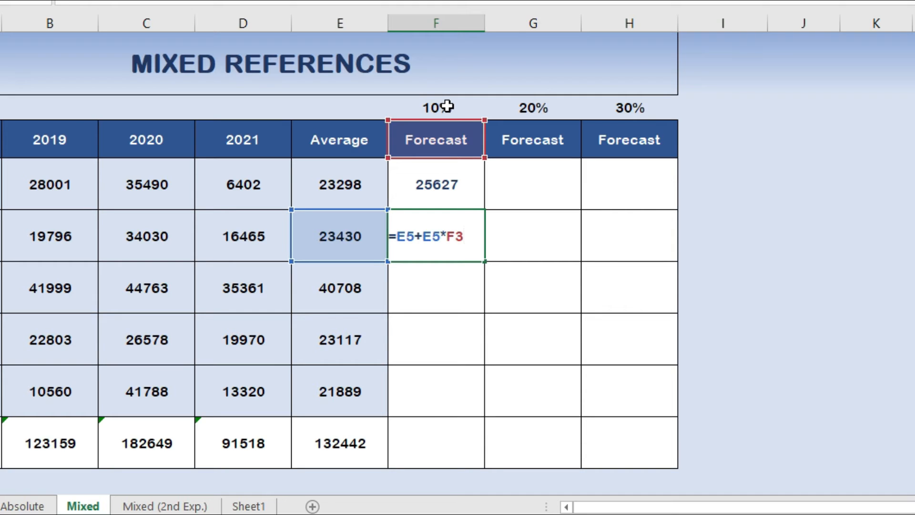
pyautogui.press('Escape')
# - Copy the unlocked F4 formula into G4 and open the copy to check how its references shift
pyautogui.press('Up')
pyautogui.hotkey('shift', 'Right')
pyautogui.press('F2')
pyautogui.hotkey('ctrl', 'Return')
pyautogui.press('Right')
pyautogui.press('F2')
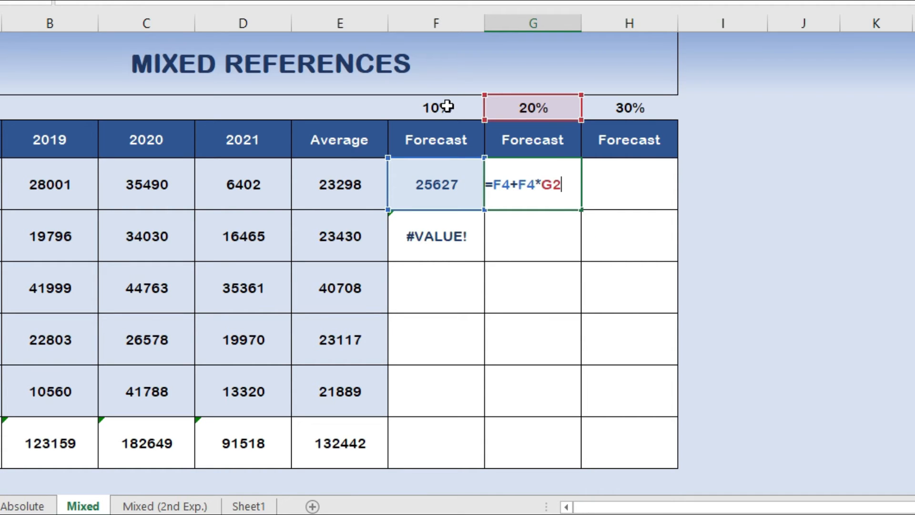
pyautogui.press('Escape')
pyautogui.press('Down')
pyautogui.press('Up')
pyautogui.press('F2')
pyautogui.press('Escape')
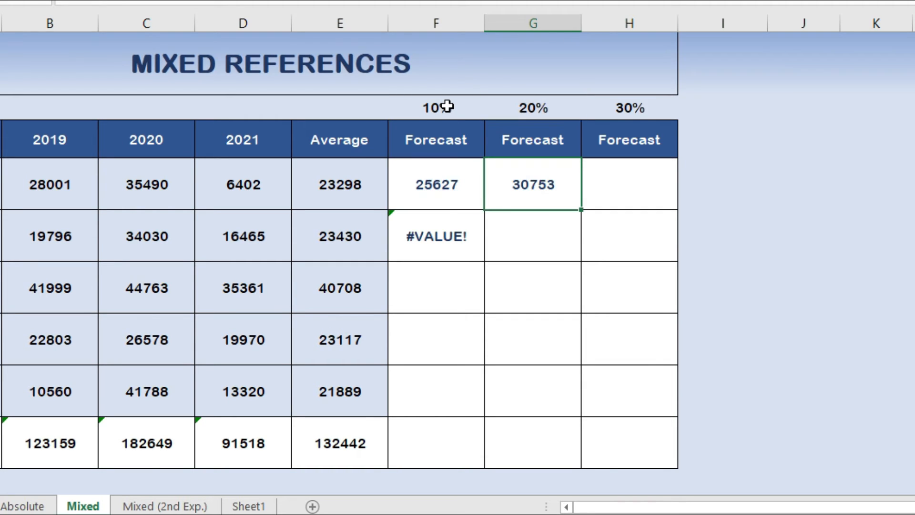
# - Clear the trial copies from G4 and F5
pyautogui.press('Right')
pyautogui.press('Left')
pyautogui.press('Delete')
pyautogui.press('Down')
pyautogui.press('Left')
pyautogui.press('Delete')
# - Lock the column of the first E4 reference in the F4 formula, making it $E4
pyautogui.press('Up')
pyautogui.press('F2')
pyautogui.press('Left')
pyautogui.press('Left')
pyautogui.press('Left')
pyautogui.press('Left')
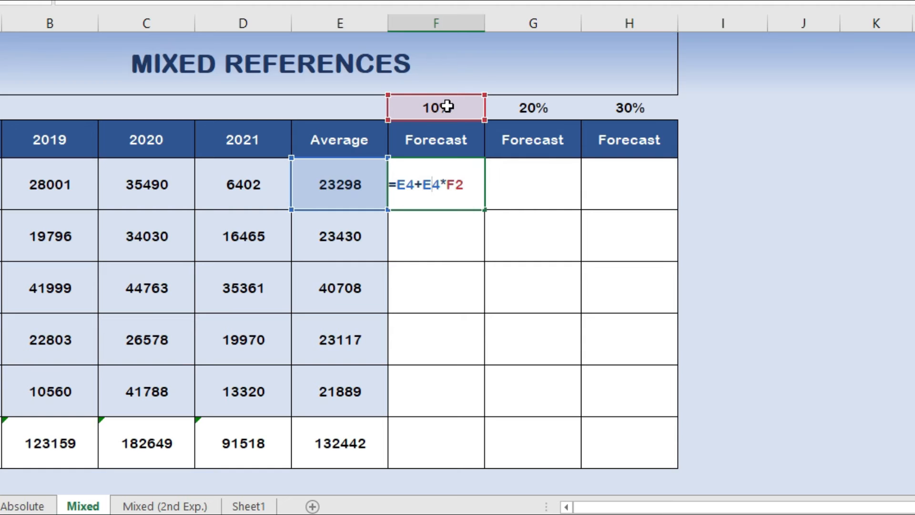
pyautogui.press('Left')
pyautogui.press('Left')
pyautogui.press('Left')
pyautogui.press('F4')
pyautogui.press('F4')
pyautogui.press('F4')
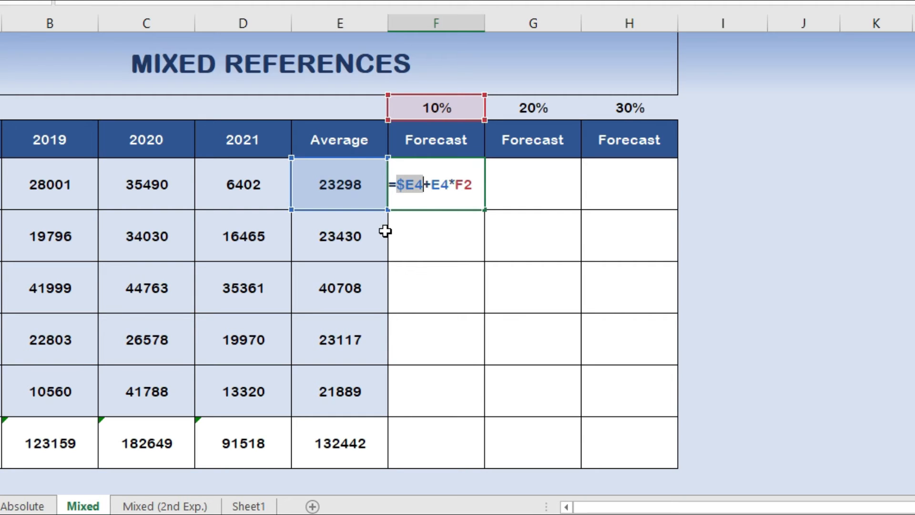
# - Lock the column of the second E4 reference, making the F4 formula =$E4+$E4*F2
pyautogui.press('Right')
pyautogui.press('Right')
pyautogui.press('F4')
pyautogui.press('F4')
pyautogui.press('F4')
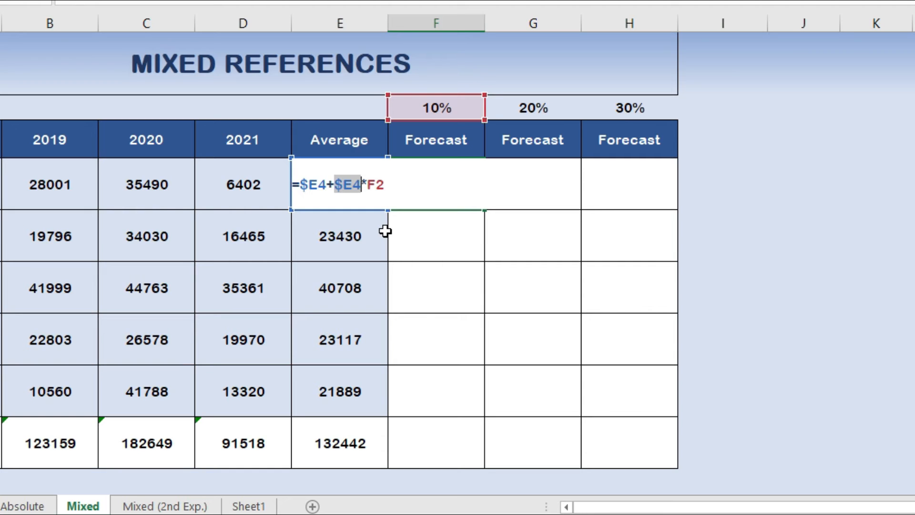
# - Lock only the row of the rate reference in F4, making it F$2, and commit the formula
pyautogui.press('Right')
pyautogui.press('Right')
pyautogui.press('Right')
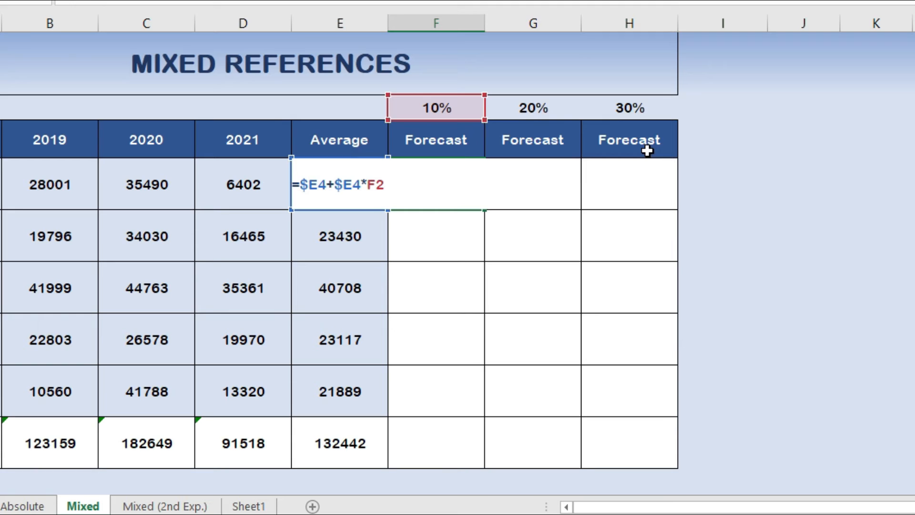
pyautogui.press('F4')
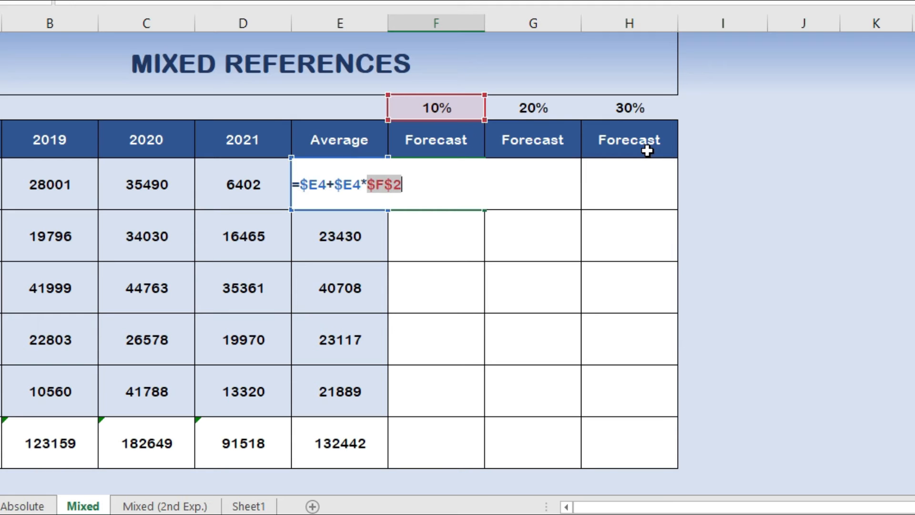
pyautogui.press('F4')
pyautogui.press('Return')
# - Fill F4:H9 with the mixed-reference formula from F4
pyautogui.press('Down')
pyautogui.press('Up')
pyautogui.press('Up')
pyautogui.hotkey('shift', 'Right')
pyautogui.hotkey('shift', 'Right')
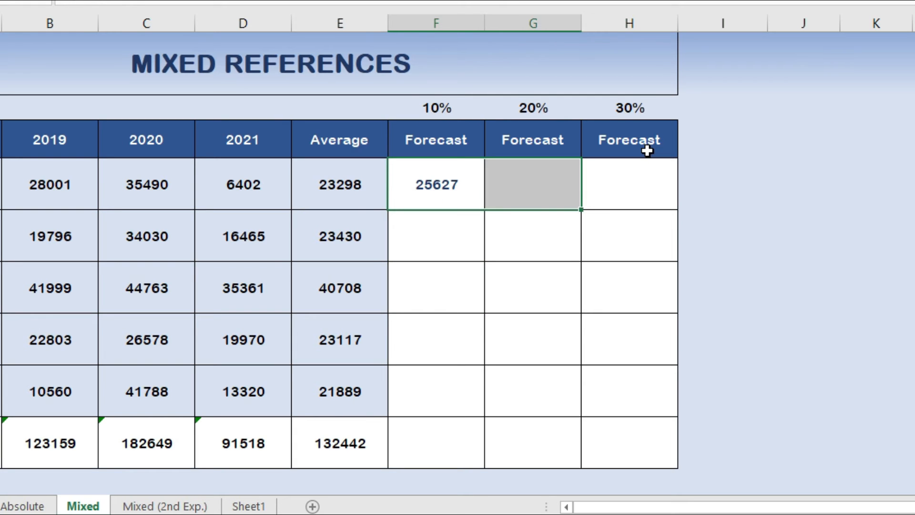
pyautogui.hotkey('shift', 'Down')
pyautogui.hotkey('shift', 'Down')
pyautogui.hotkey('shift', 'Down')
pyautogui.hotkey('shift', 'Down')
pyautogui.hotkey('shift', 'Down')
pyautogui.press('F2')
pyautogui.hotkey('ctrl', 'Return')
# - Examine the formulas in F5, G5, H6 and H7, checking their locked Average column and rate row
pyautogui.press('Down')
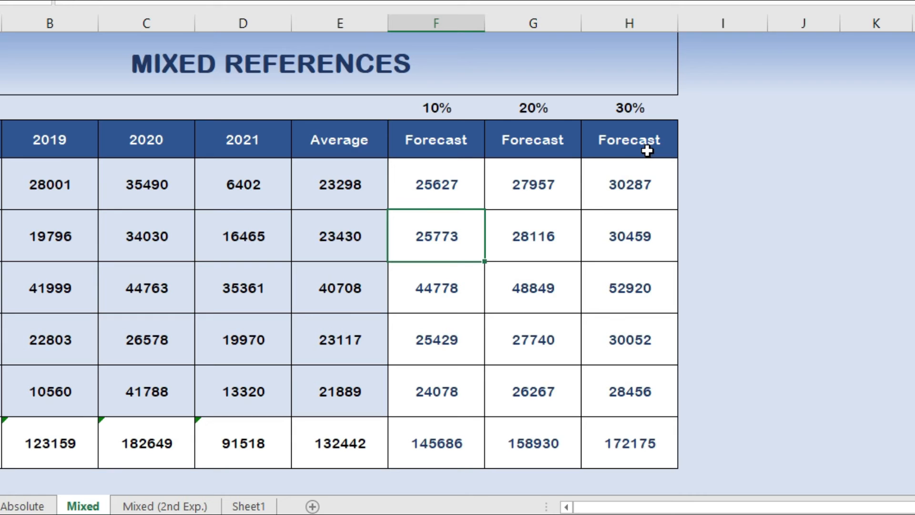
pyautogui.press('F2')
pyautogui.press('Escape')
pyautogui.press('Right')
pyautogui.press('F2')
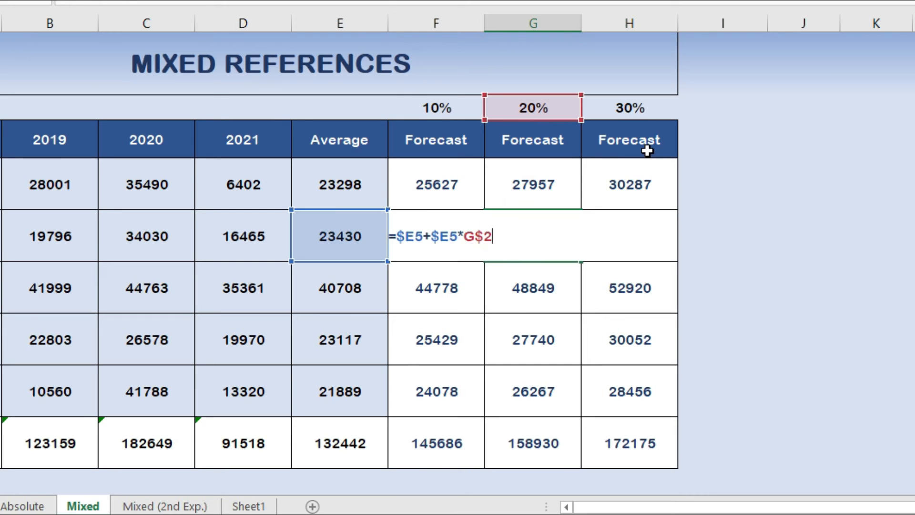
pyautogui.press('Escape')
pyautogui.press('Right')
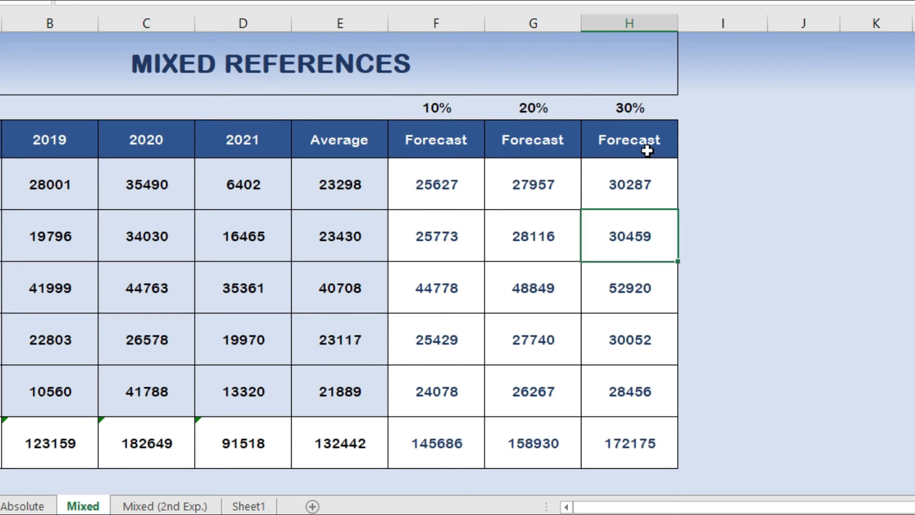
pyautogui.press('Down')
pyautogui.press('F2')
pyautogui.press('Escape')
pyautogui.press('Down')
pyautogui.press('F2')
pyautogui.press('Escape')
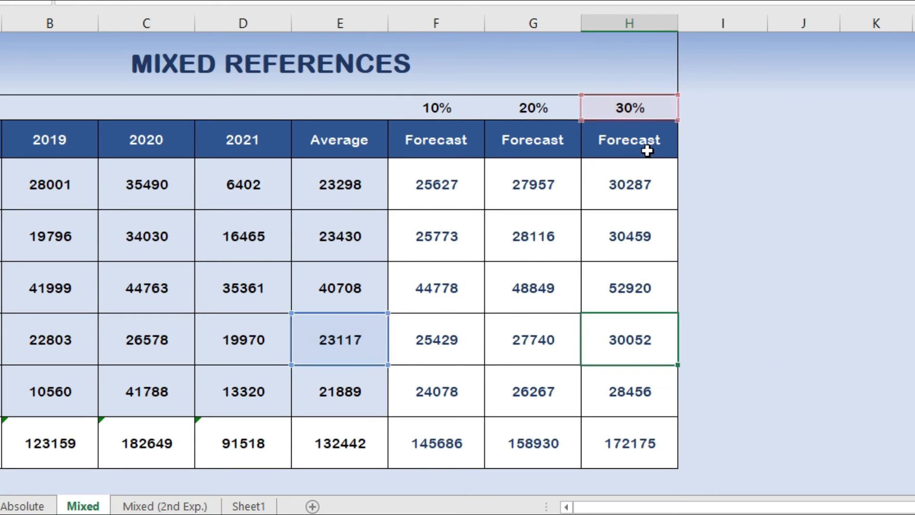
# - Examine the mixed-reference formula in G7
pyautogui.press('Left')
pyautogui.press('F2')
pyautogui.press('Escape')
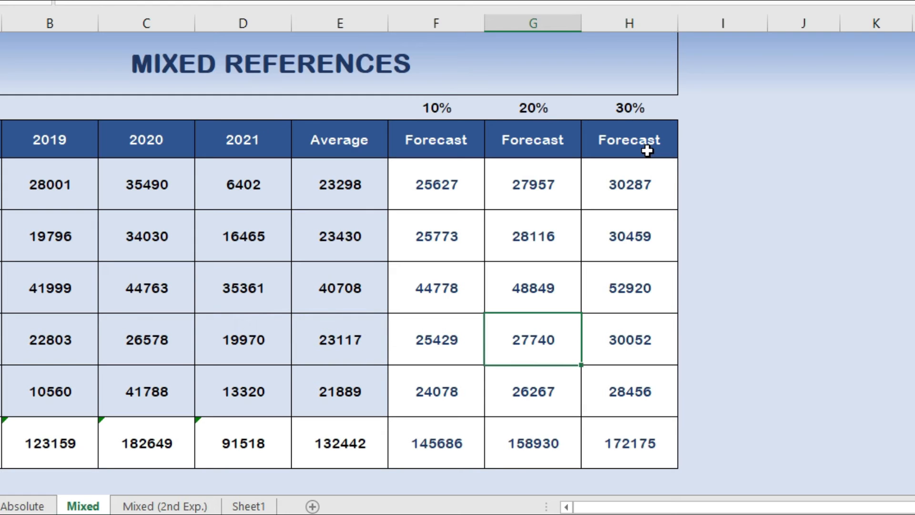
# - Hide the rates in F2:H2 by giving them a pale blue font colour that matches the cell background
pyautogui.click(422, 111)
pyautogui.moveTo(422, 111); pyautogui.dragTo(653, 108)
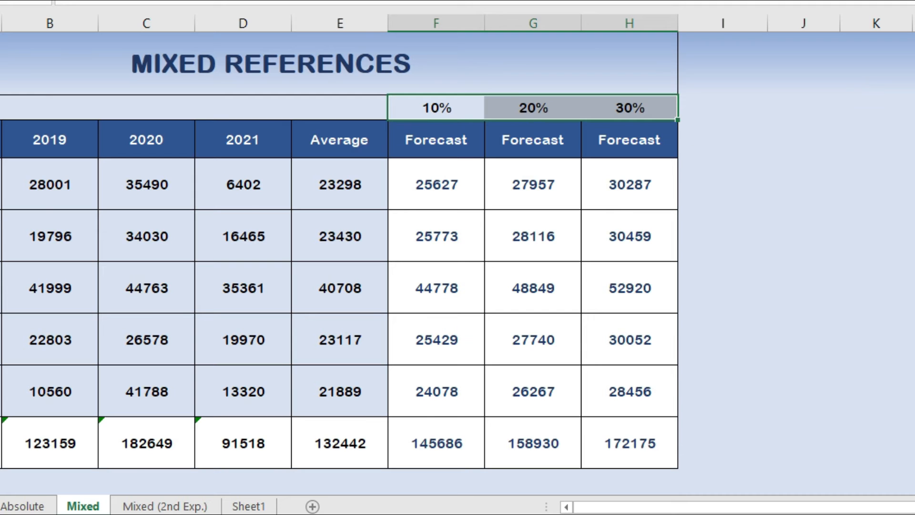
pyautogui.hotkey('ctrl', 'shift', 'u')
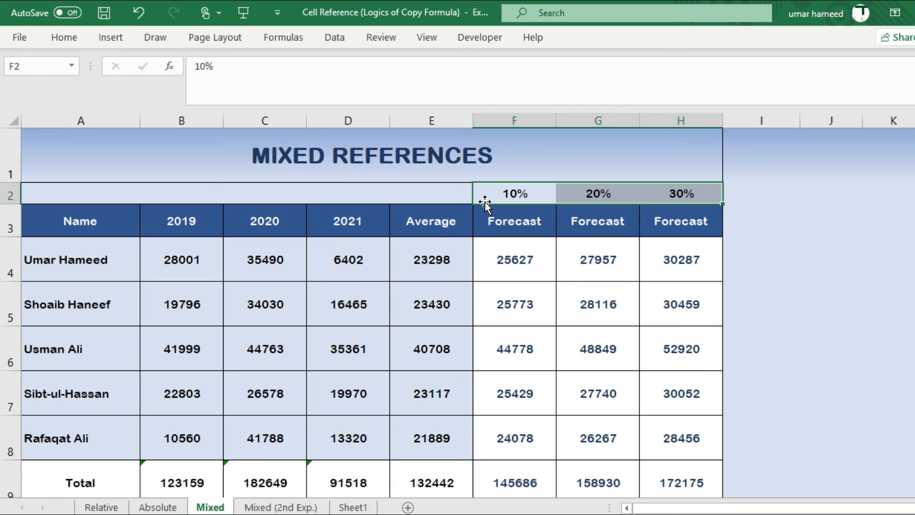
pyautogui.click(59, 35)
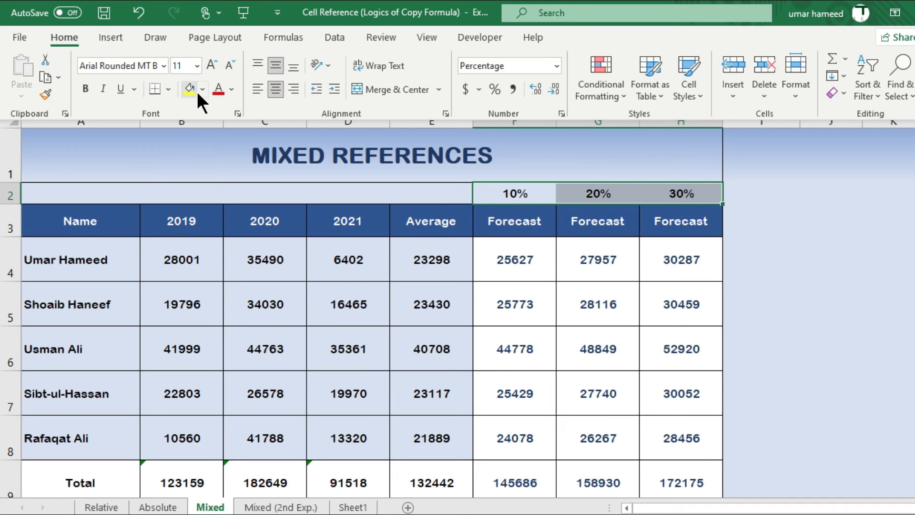
pyautogui.click(233, 87)
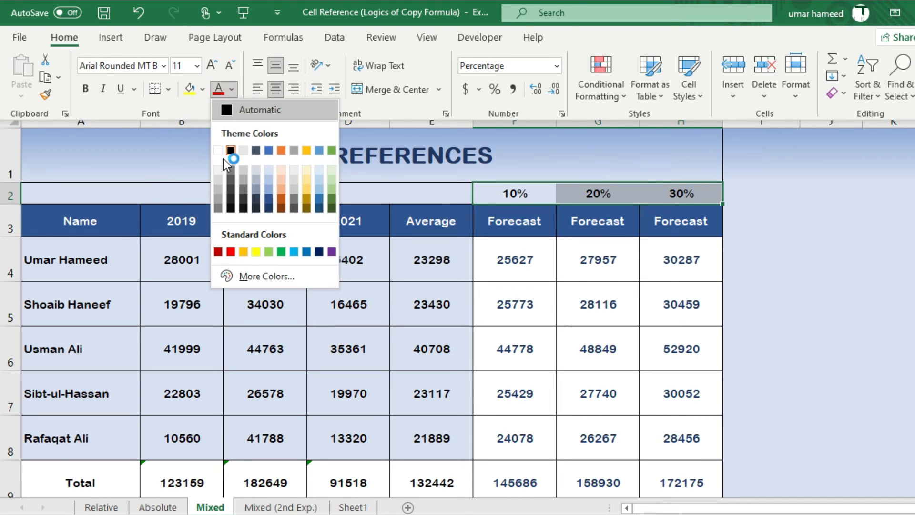
pyautogui.click(268, 165)
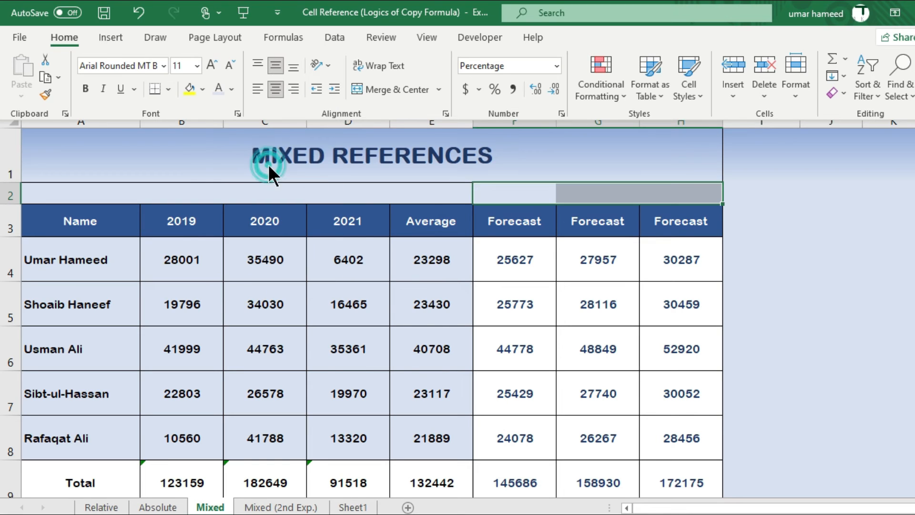
pyautogui.hotkey('ctrl', 'F1')
pyautogui.click(791, 227)
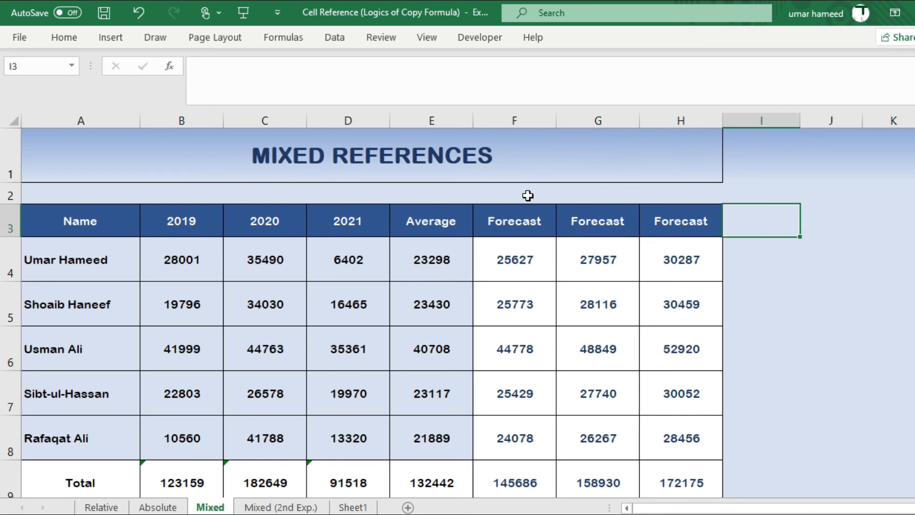
# - Apply a yellow fill to the rate cells F2:H2 to reveal the pale blue text
pyautogui.moveTo(513, 194); pyautogui.dragTo(696, 192)
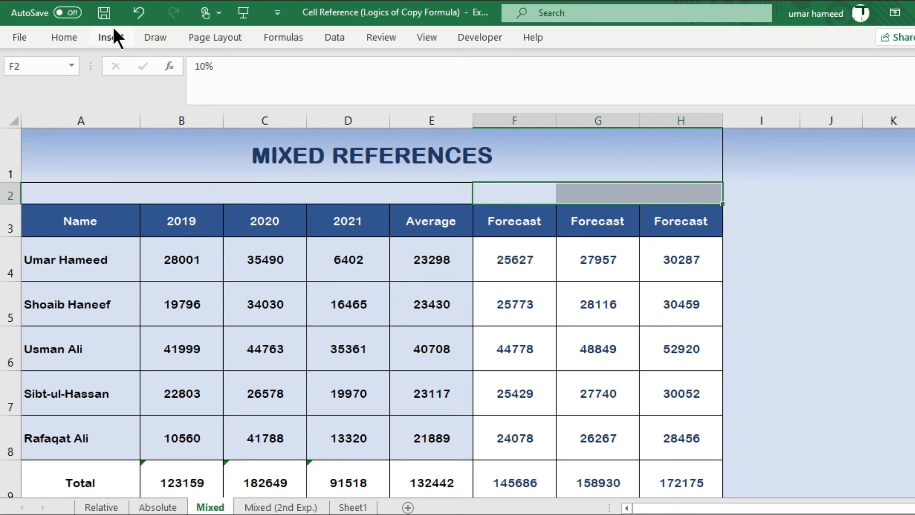
pyautogui.click(74, 39)
pyautogui.click(190, 89)
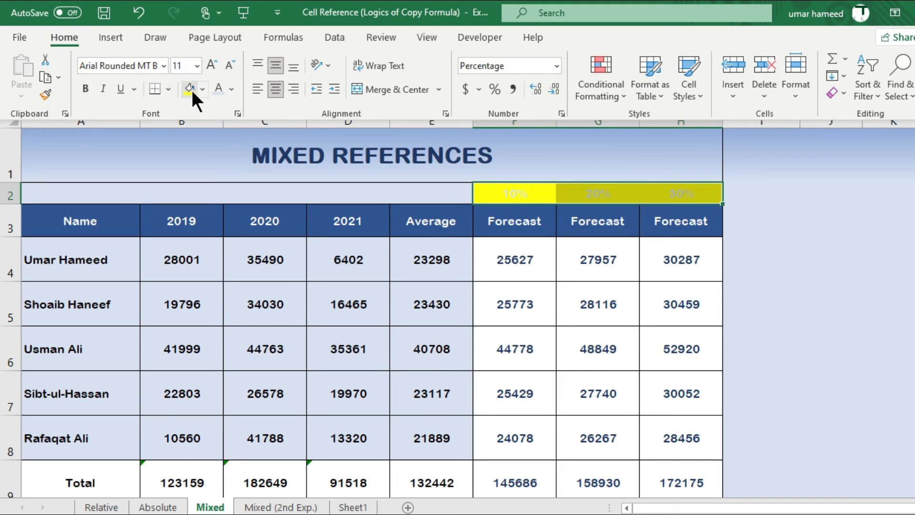
pyautogui.click(203, 91)
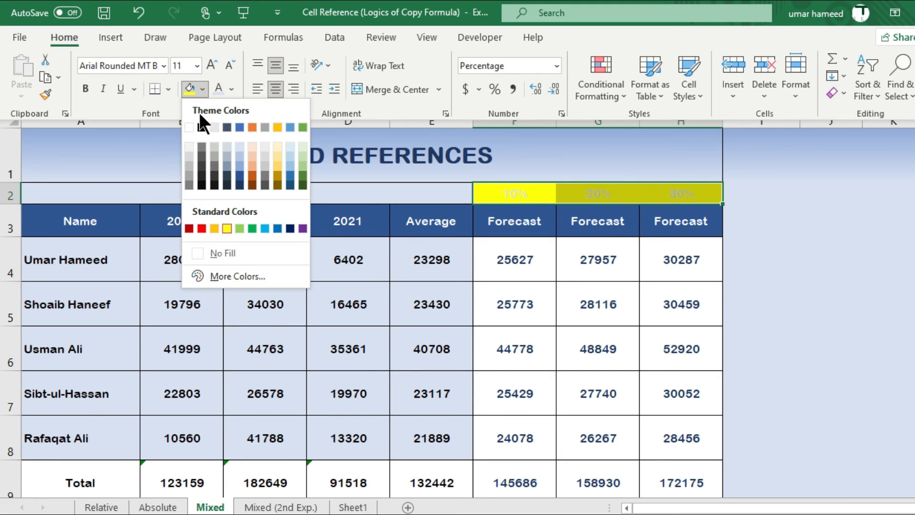
pyautogui.click(809, 235)
pyautogui.click(850, 245)
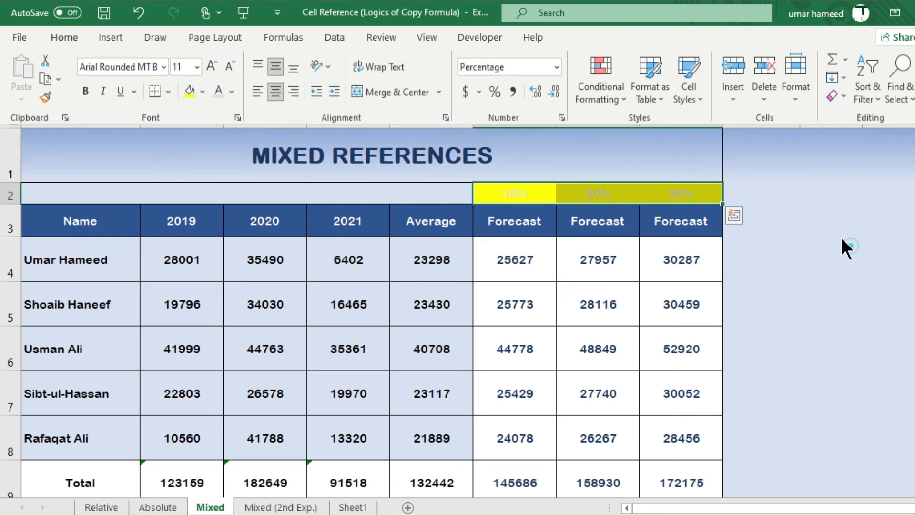
pyautogui.click(878, 214)
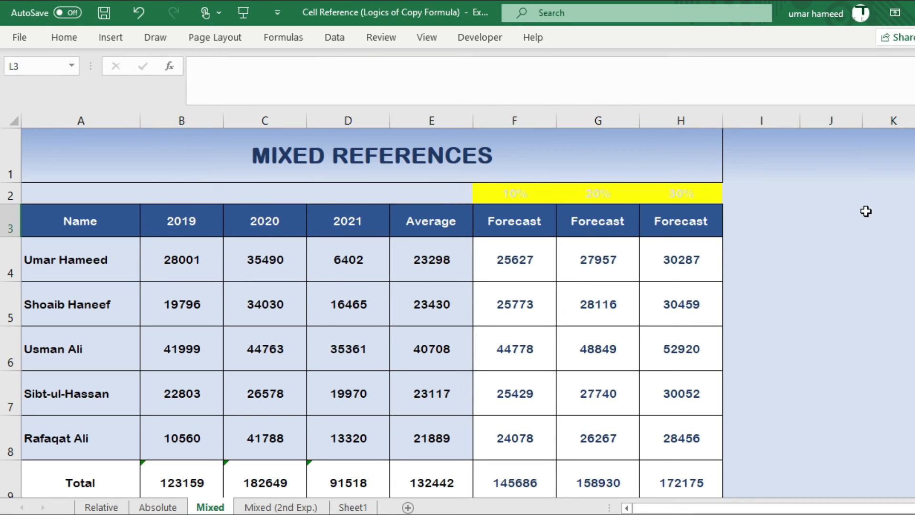
# - Undo the yellow fill on F2:H2
pyautogui.hotkey('ctrl', 'z')
pyautogui.hotkey('ctrl', 'q')
pyautogui.click(809, 248)
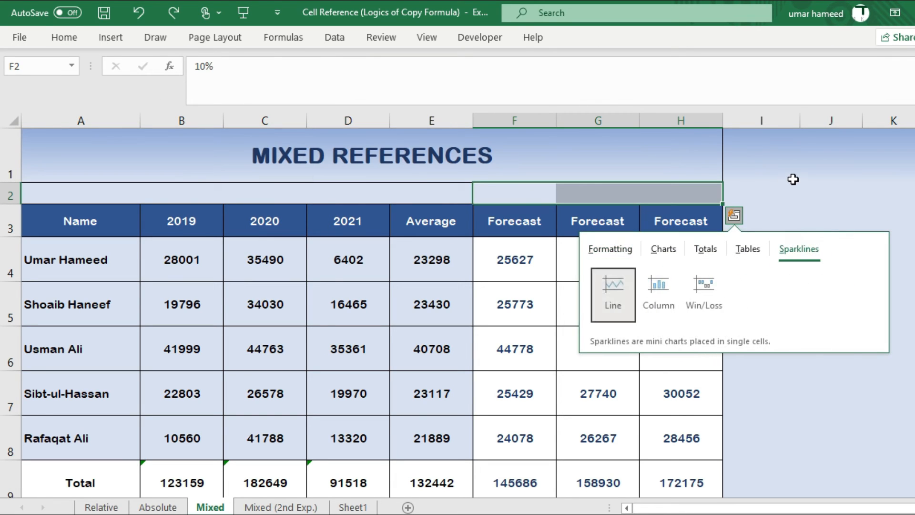
pyautogui.click(793, 180)
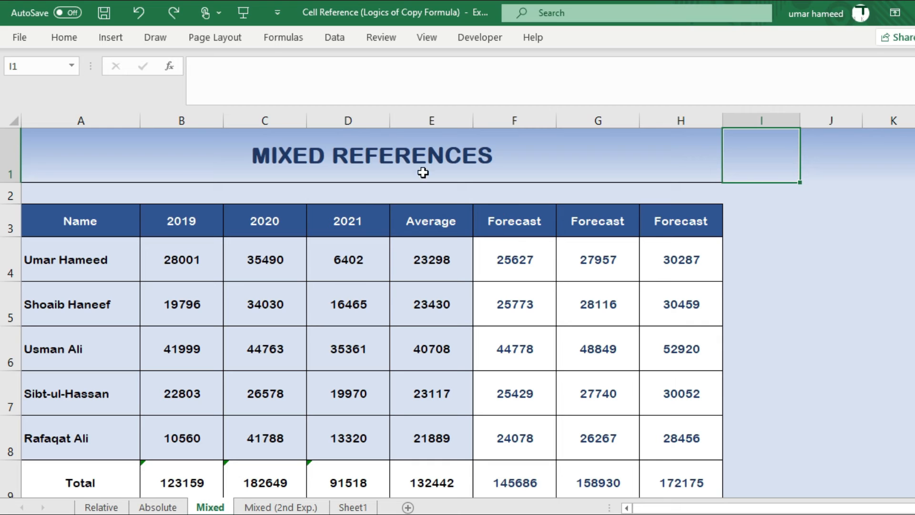
# - Check the hidden rates in F2:H2 and the reference to F$2 in the F4 formula, leaving the formula unedited
pyautogui.click(521, 197)
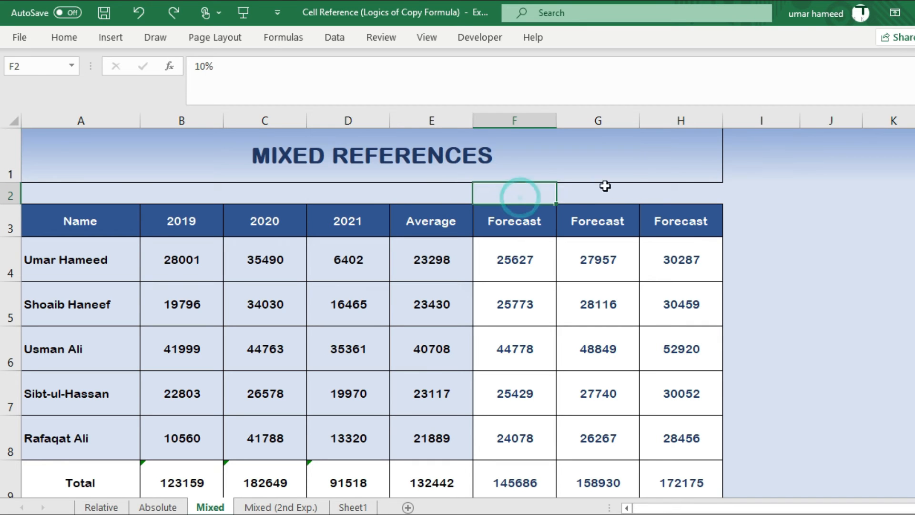
pyautogui.moveTo(605, 186); pyautogui.dragTo(664, 185)
pyautogui.doubleClick(501, 260)
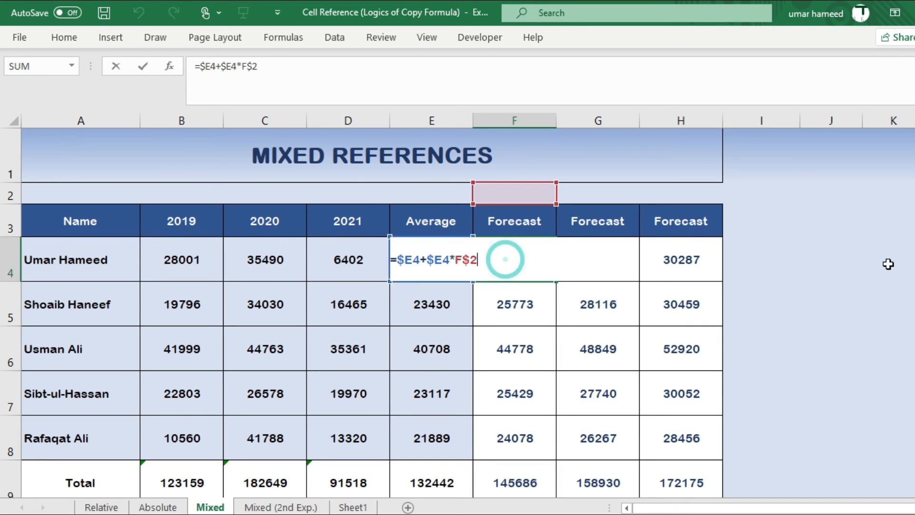
pyautogui.scroll(-3, 600, 240)
pyautogui.scroll(3, 570, 247)
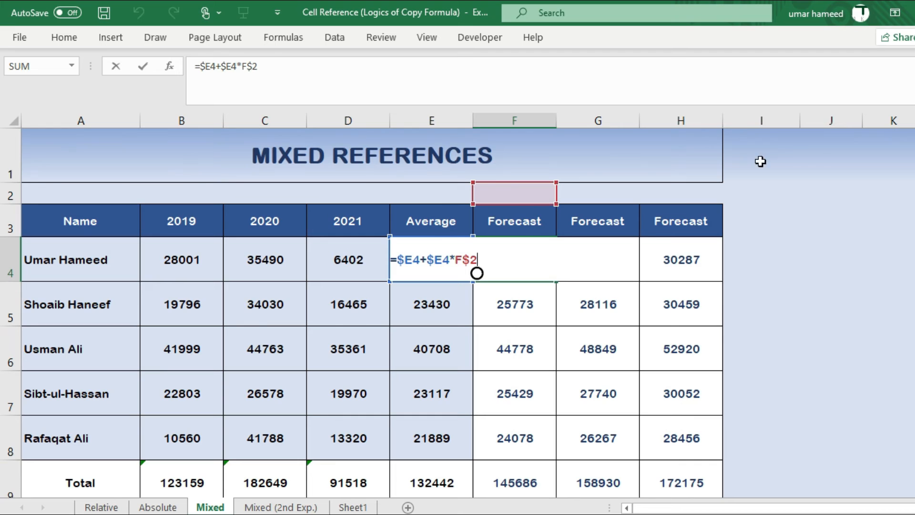
pyautogui.hotkey('ctrl', 'Return')
pyautogui.click(839, 229)
# - Set the font colour of the rates in F2:H2 to black
pyautogui.moveTo(495, 200); pyautogui.dragTo(687, 193)
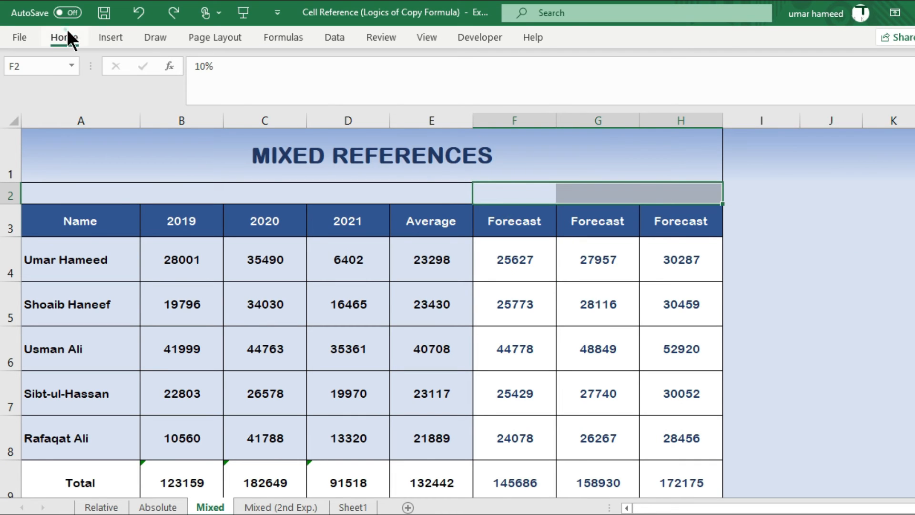
pyautogui.click(66, 37)
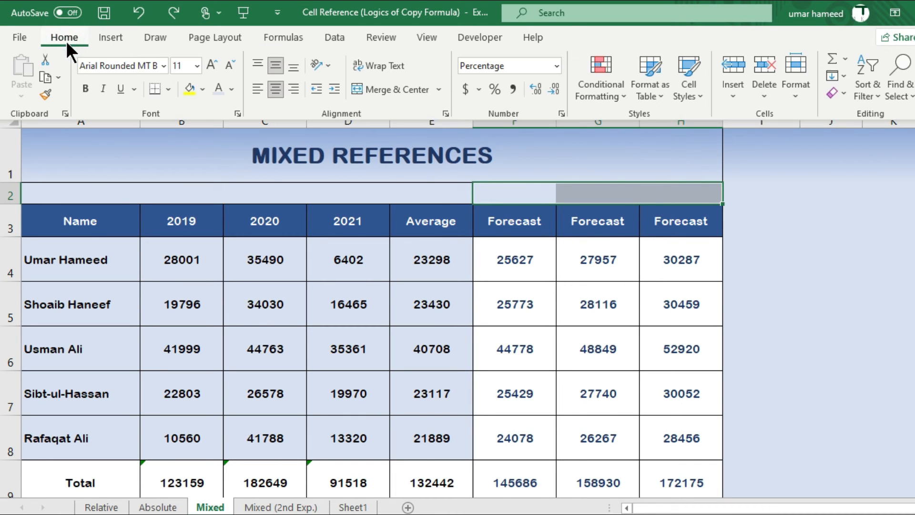
pyautogui.click(232, 89)
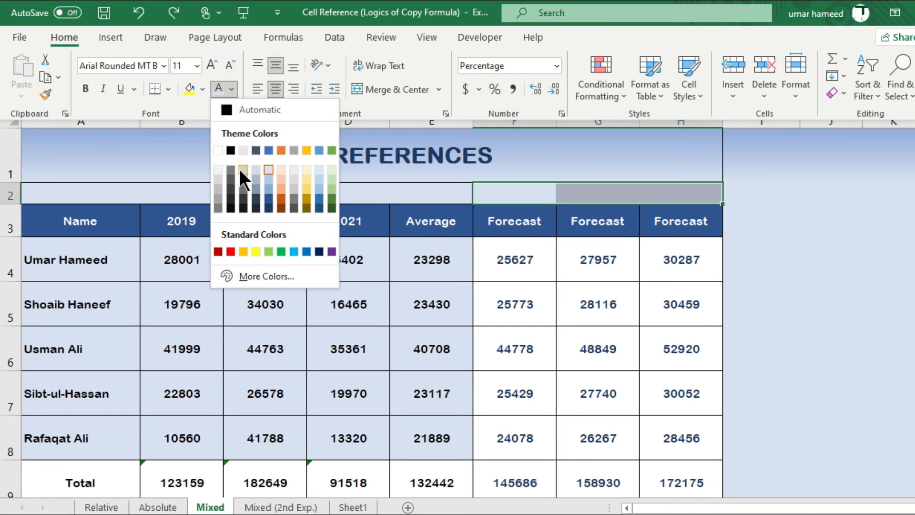
pyautogui.click(230, 150)
pyautogui.click(820, 247)
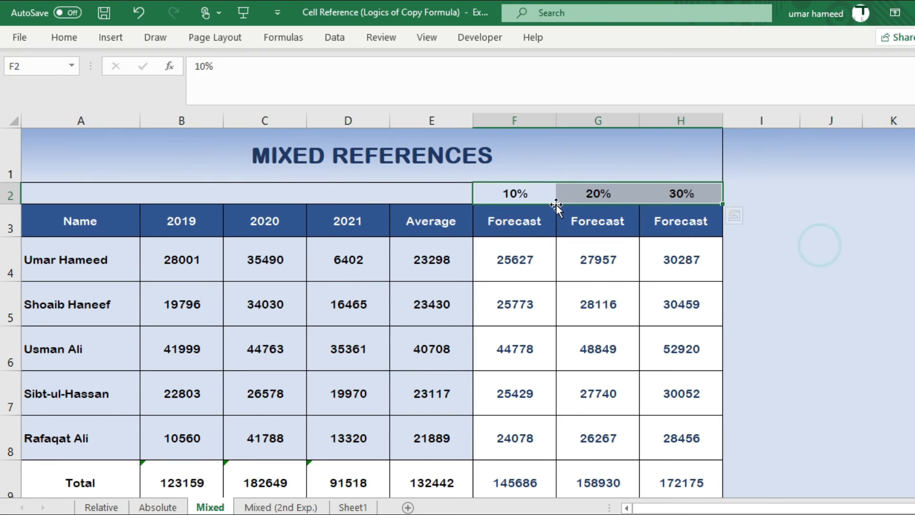
# - Hide the rates in F2:H2 with the custom number format ;;;
pyautogui.click(513, 196)
pyautogui.click(766, 245)
pyautogui.moveTo(509, 194); pyautogui.dragTo(689, 196)
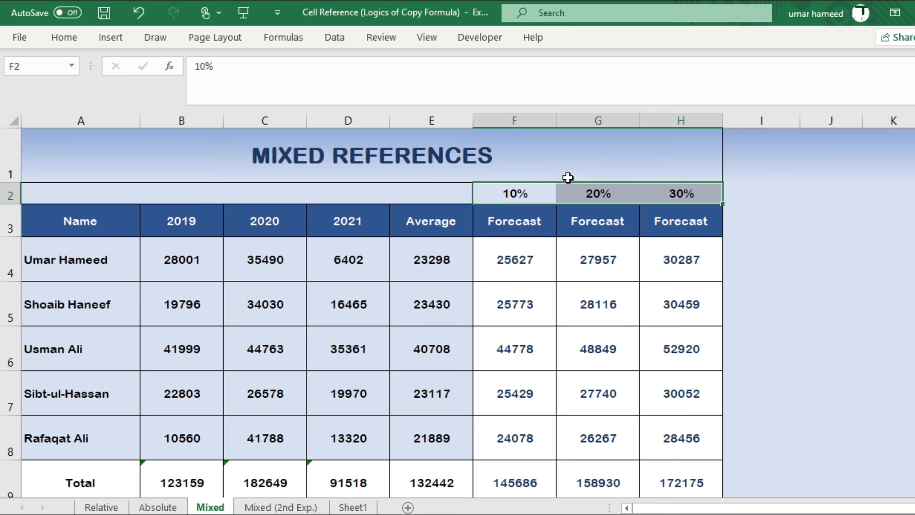
pyautogui.hotkey('ctrl', '1')
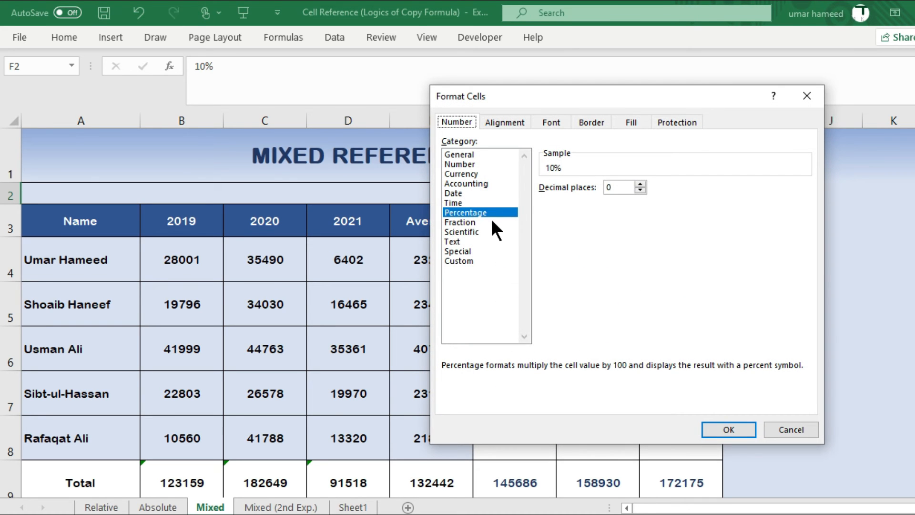
pyautogui.click(456, 259)
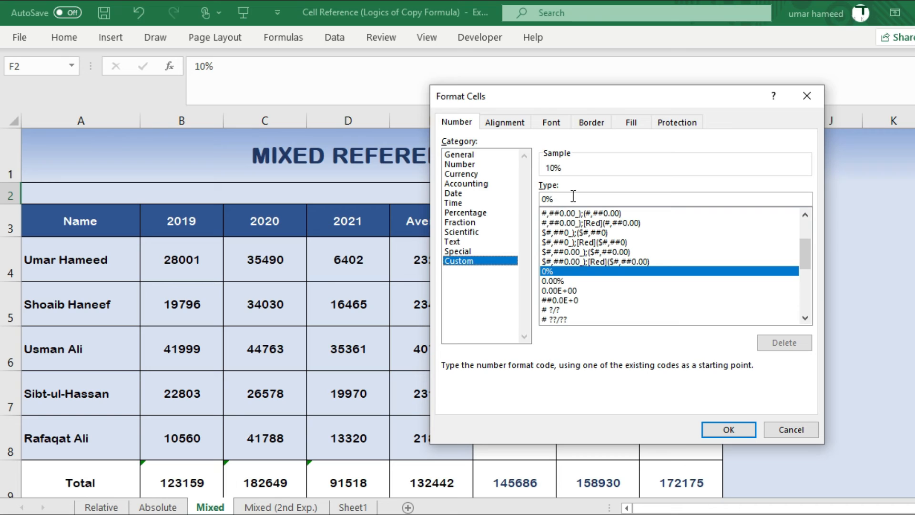
pyautogui.moveTo(574, 194); pyautogui.dragTo(534, 200)
pyautogui.scroll(-1, 609, 208)
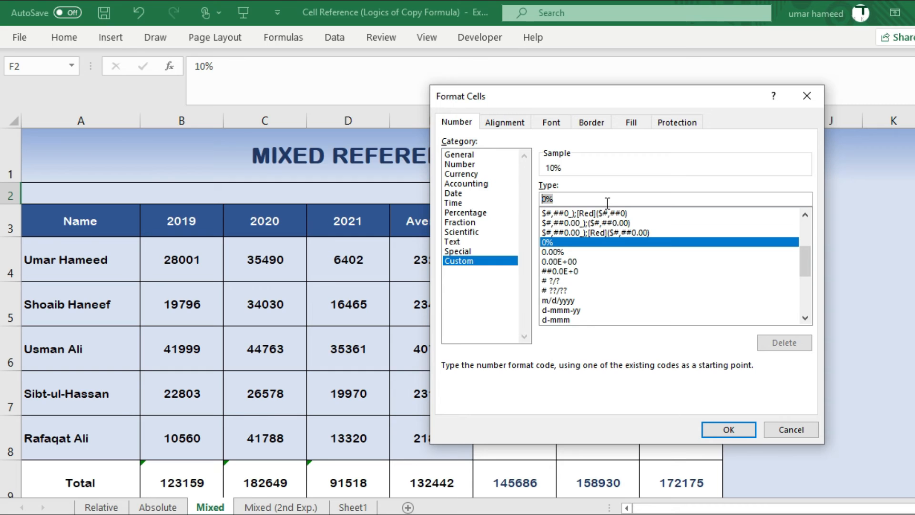
pyautogui.write(';;;')
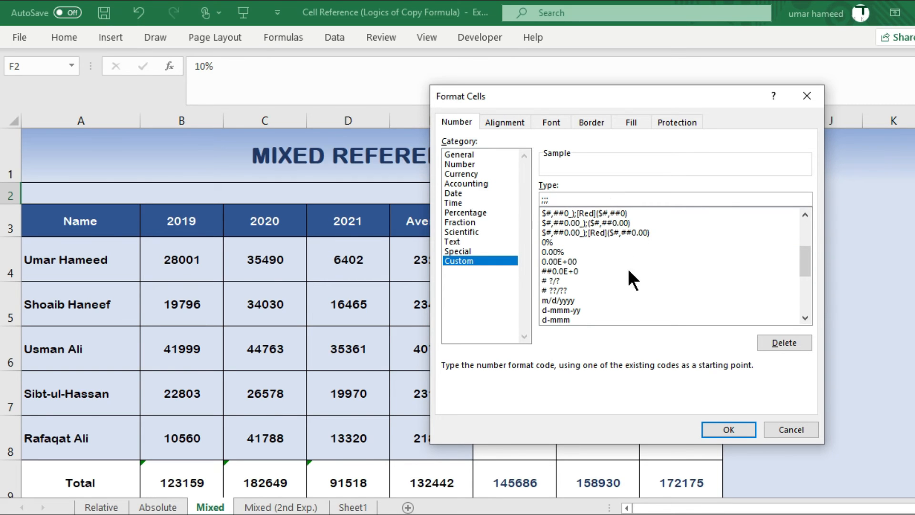
pyautogui.click(731, 430)
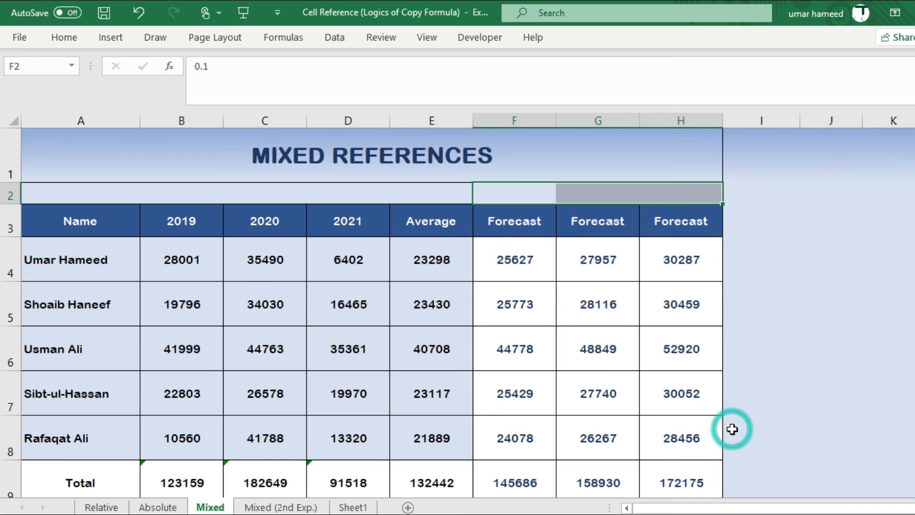
# - Give the rate cells F2:H2 a yellow fill and a dark blue theme font colour
pyautogui.click(767, 377)
pyautogui.moveTo(528, 189); pyautogui.dragTo(676, 193)
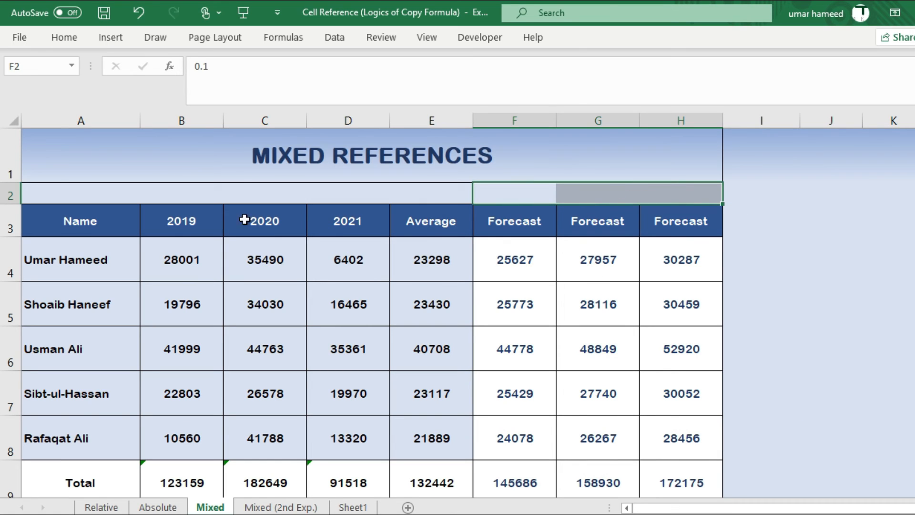
pyautogui.click(58, 38)
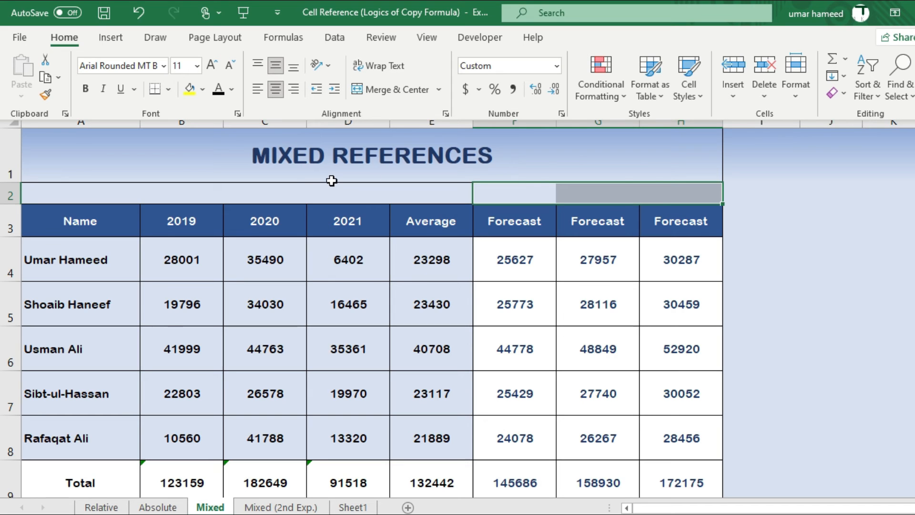
pyautogui.click(189, 91)
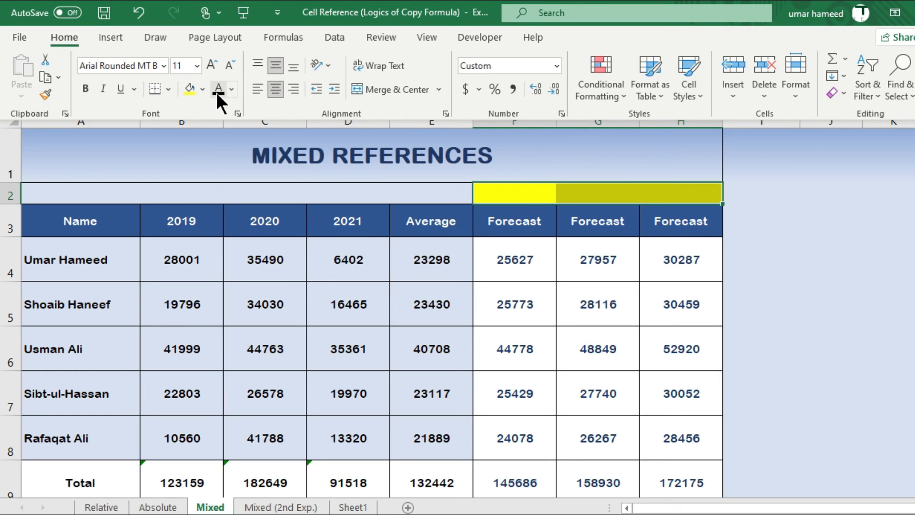
pyautogui.click(232, 89)
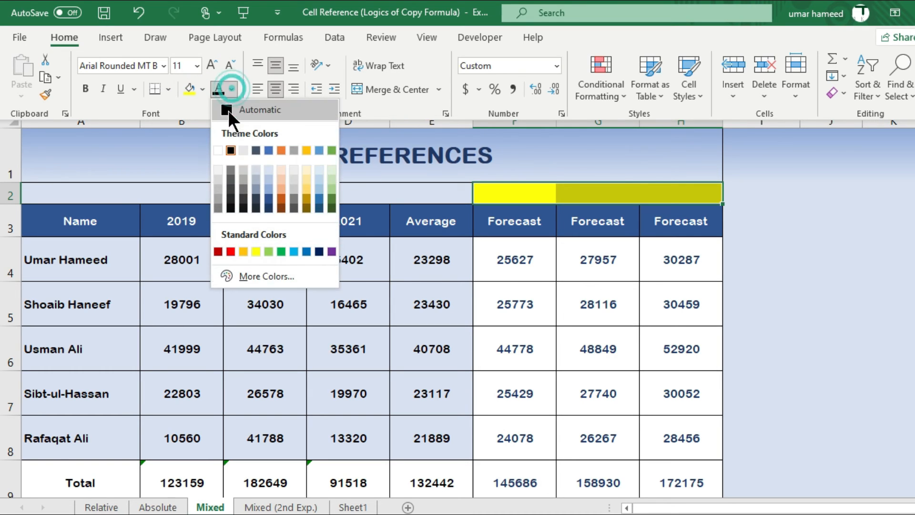
pyautogui.click(269, 199)
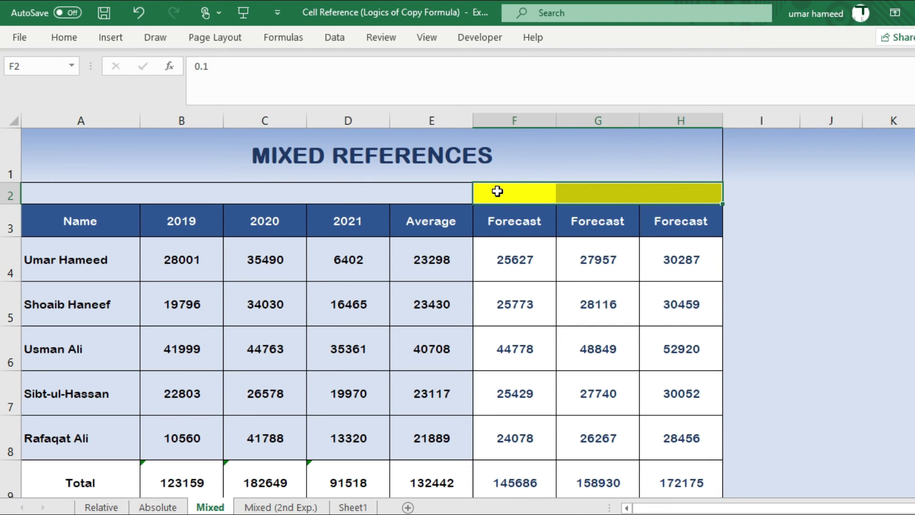
# - Remove the ;;; format code from F2:H2, leaving the custom number format type empty
pyautogui.hotkey('ctrl', '1')
pyautogui.doubleClick(552, 199)
pyautogui.press('BackSpace')
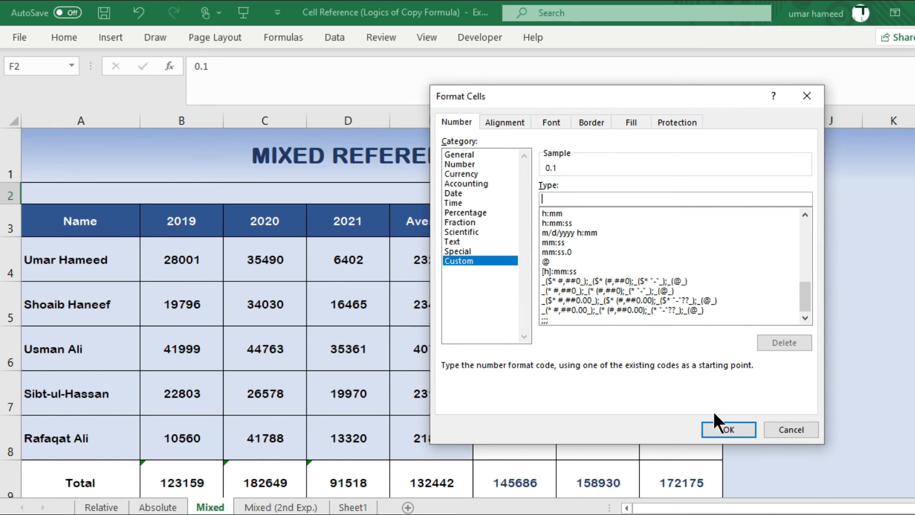
pyautogui.click(734, 430)
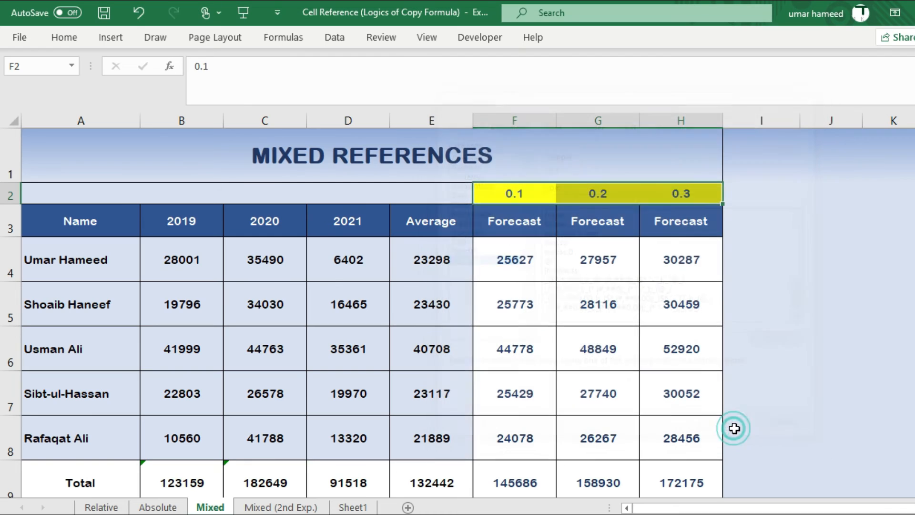
pyautogui.click(765, 404)
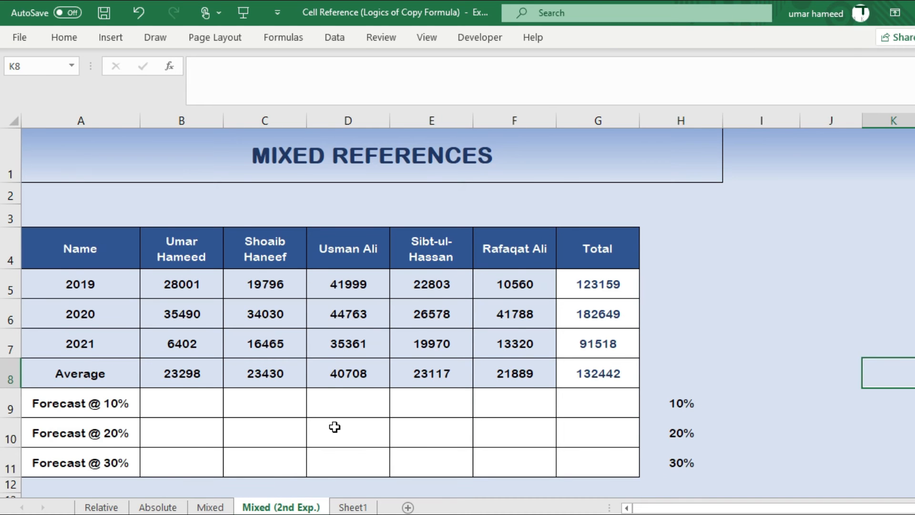
# - Fill the Average row A8:G8 with yellow
pyautogui.scroll(-1, 335, 428)
pyautogui.scroll(1, 335, 427)
pyautogui.click(87, 362)
pyautogui.moveTo(87, 362); pyautogui.dragTo(582, 376)
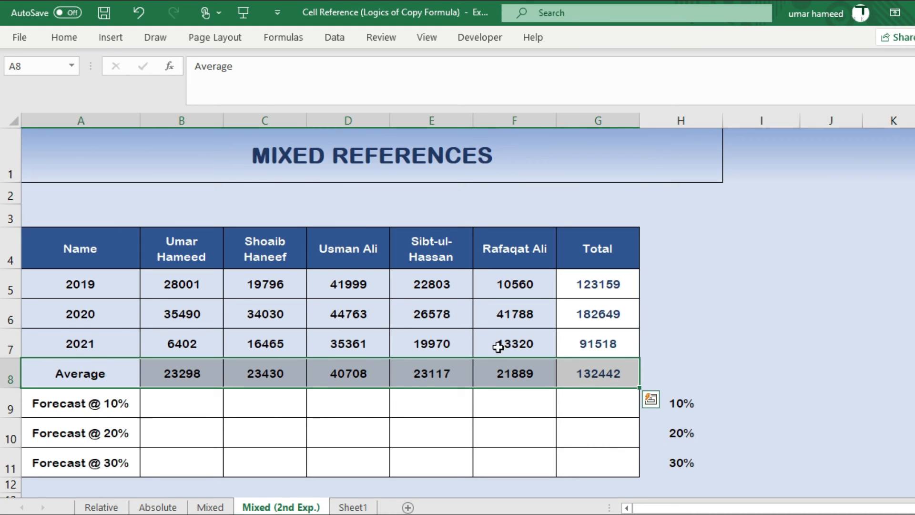
pyautogui.click(64, 38)
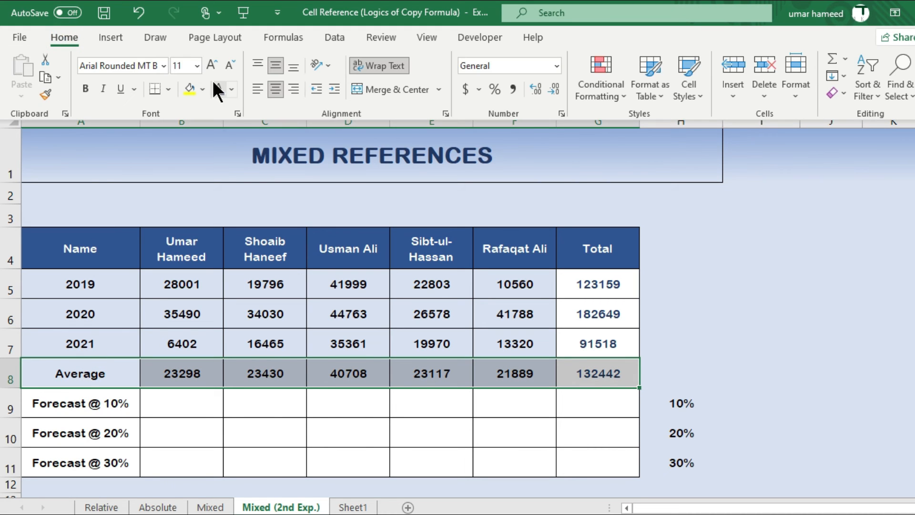
pyautogui.click(190, 89)
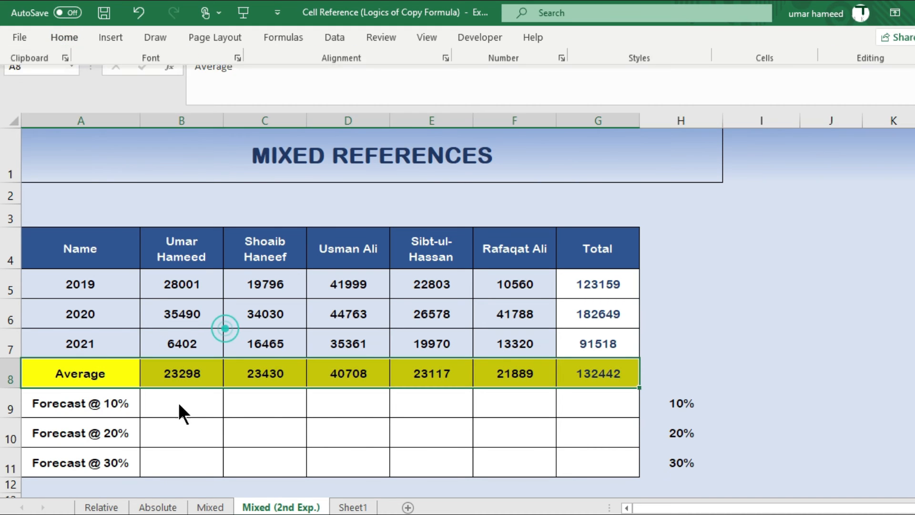
# - Enter the formula =B8+B8*H9 in cell B9 to forecast the first column's average at the 10% rate
pyautogui.click(191, 404)
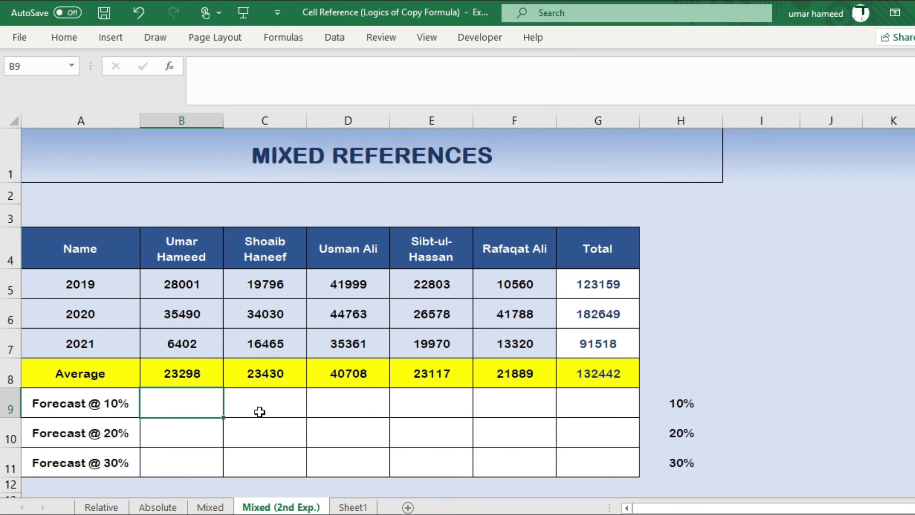
pyautogui.hotkey('shift', 'Right')
pyautogui.hotkey('shift', 'Right')
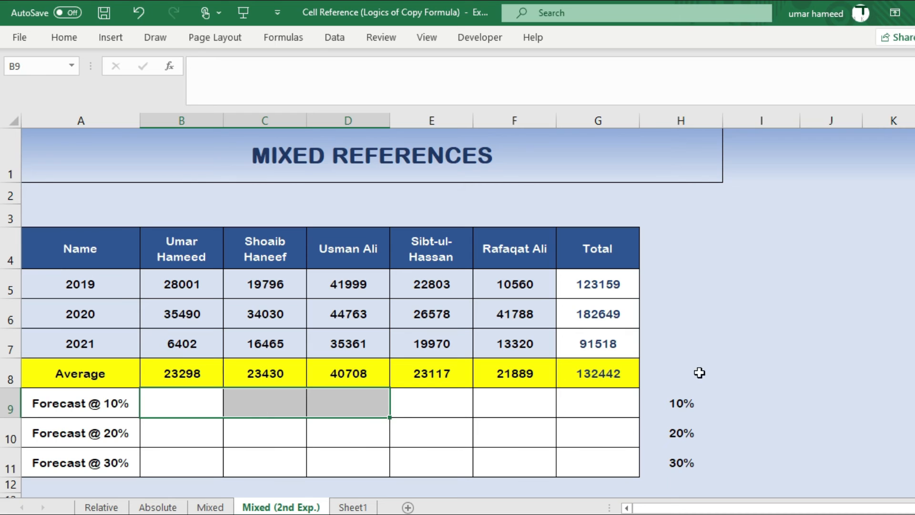
pyautogui.click(691, 407)
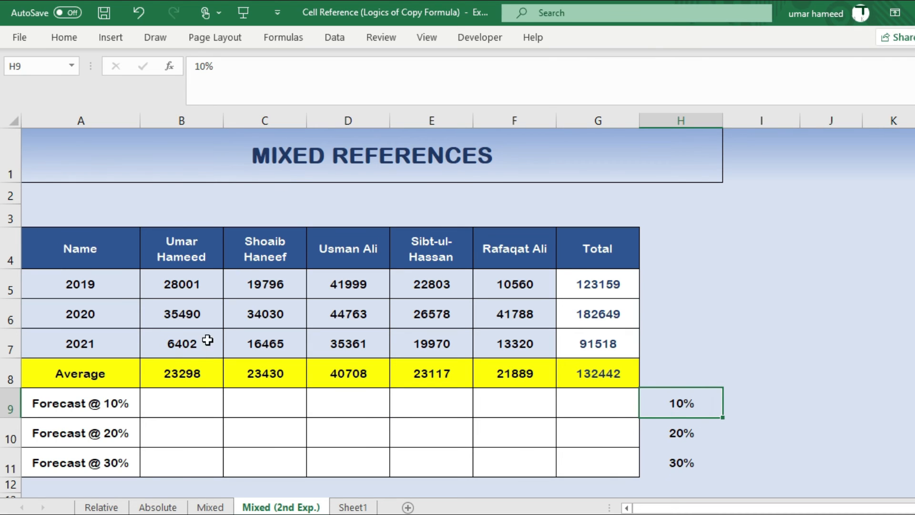
pyautogui.click(184, 412)
pyautogui.write('=')
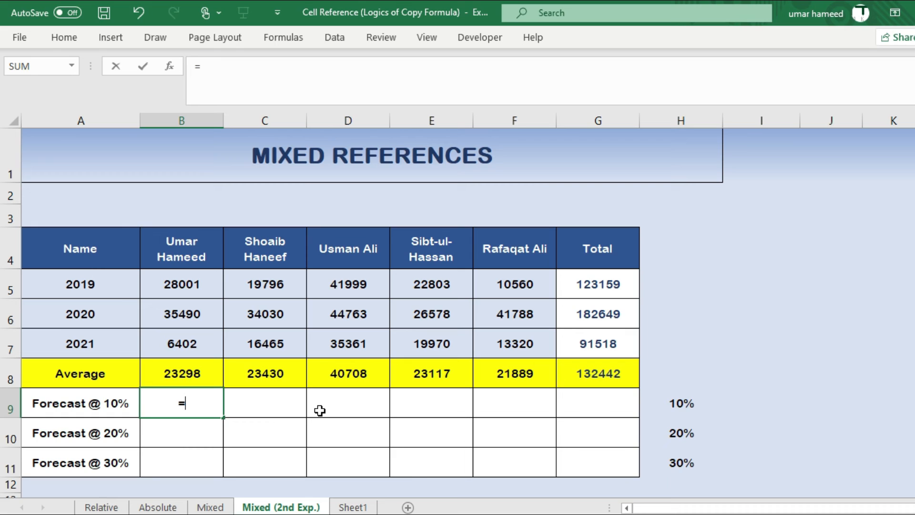
pyautogui.press('Up')
pyautogui.write('++++++')
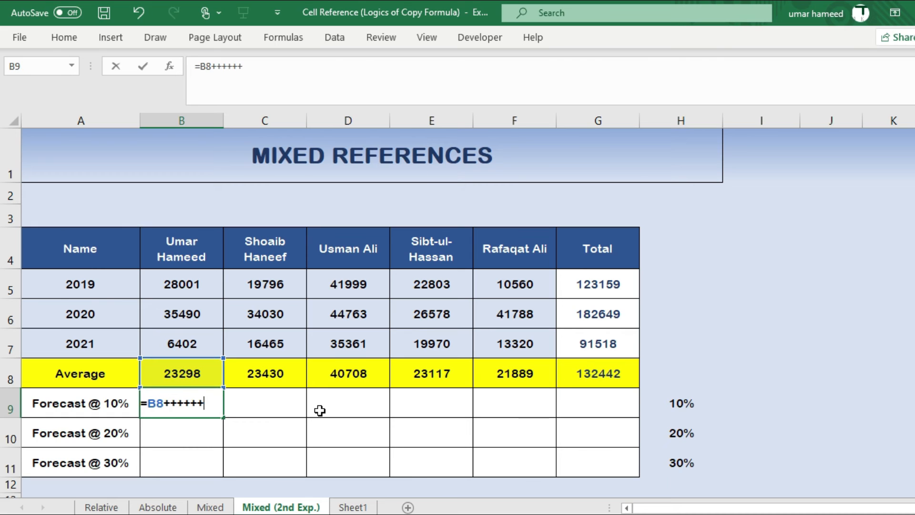
pyautogui.press('BackSpace')
pyautogui.press('BackSpace')
pyautogui.press('BackSpace')
pyautogui.press('BackSpace')
pyautogui.press('BackSpace')
pyautogui.press('BackSpace')
pyautogui.write('+')
pyautogui.click(195, 375)
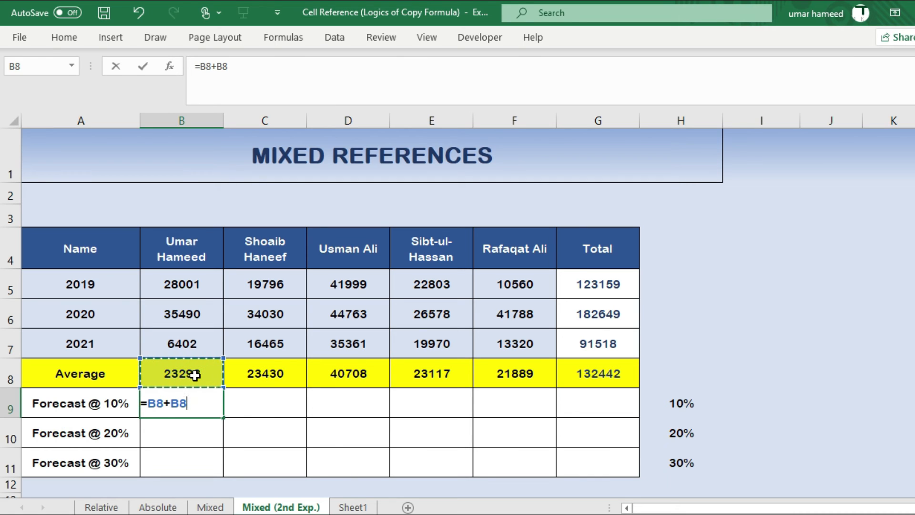
pyautogui.write('*')
pyautogui.click(680, 403)
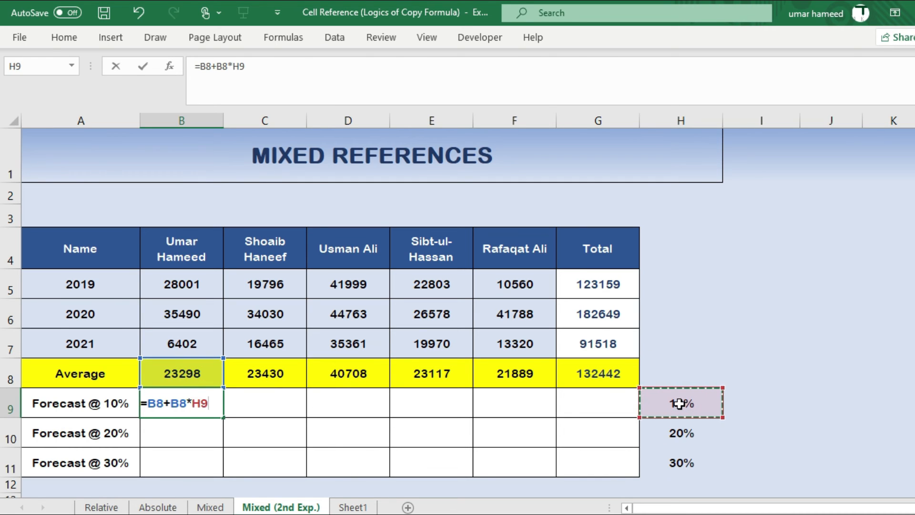
pyautogui.press('Return')
pyautogui.press('Up')
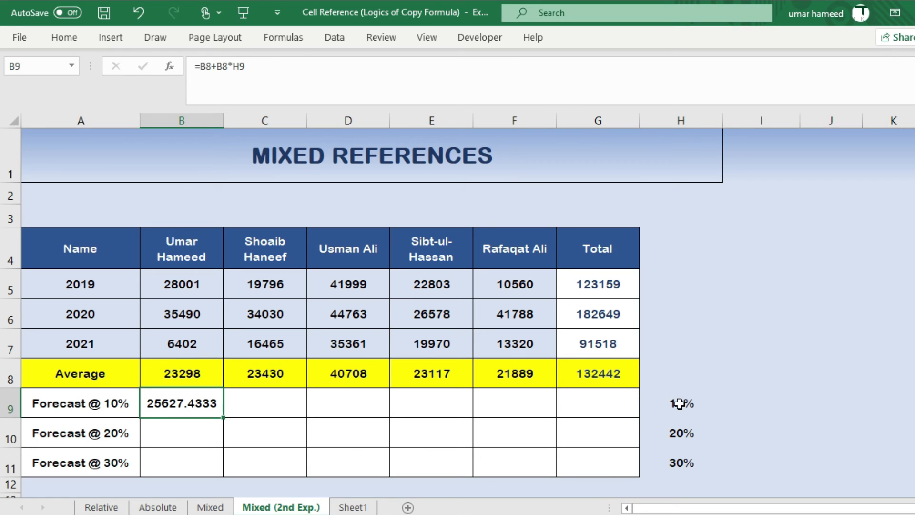
# - Reduce the number format of the forecast range B9:G11 to zero decimal places
pyautogui.moveTo(180, 404); pyautogui.dragTo(590, 470)
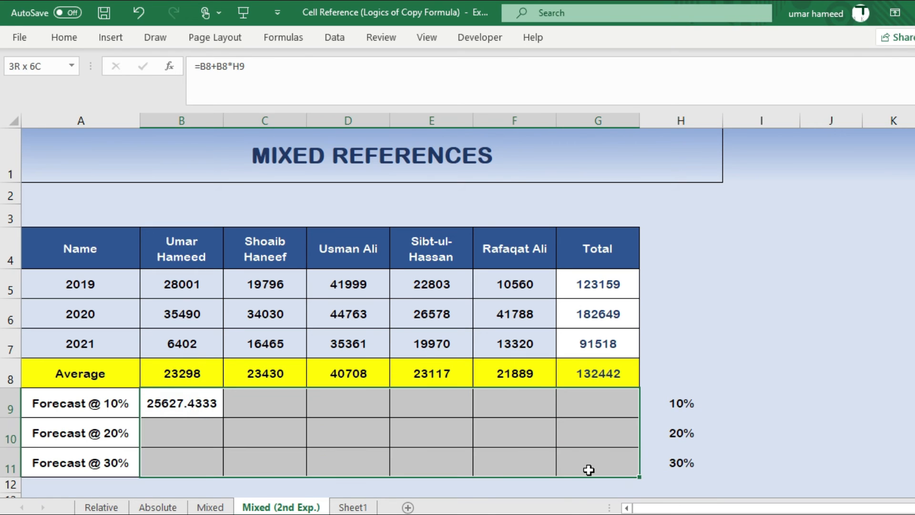
pyautogui.click(74, 33)
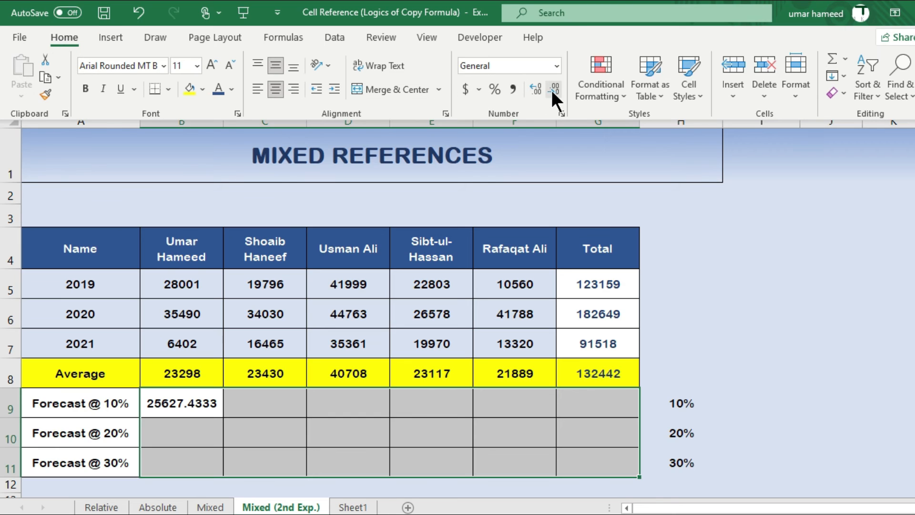
pyautogui.click(554, 90)
pyautogui.click(553, 90)
pyautogui.click(553, 90)
pyautogui.click(553, 90)
pyautogui.click(168, 436)
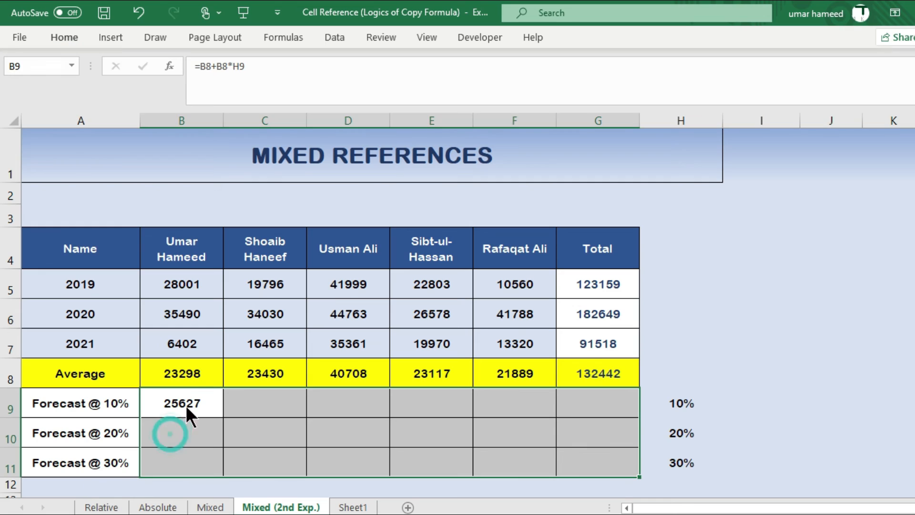
# - Try filling the forecast range B9:G11 with the relative-reference formula =B8+B8*H9 from B9
pyautogui.click(185, 405)
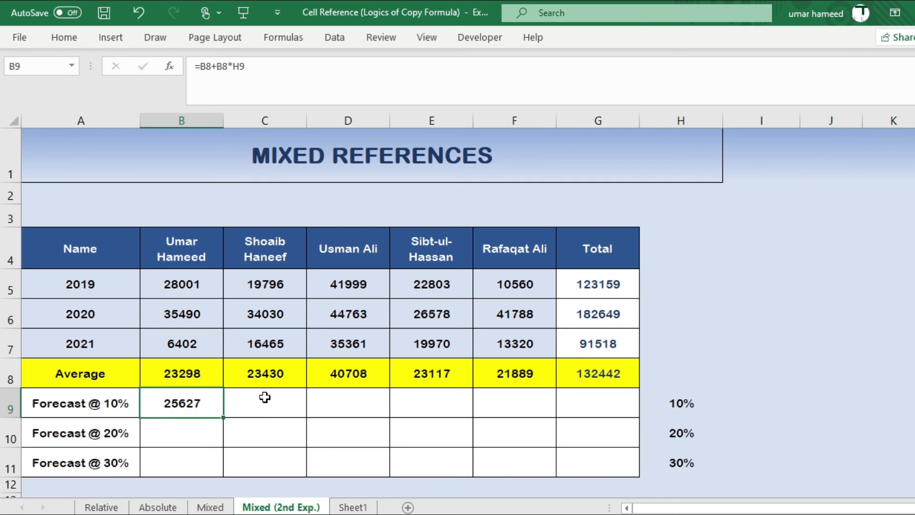
pyautogui.press('F2')
pyautogui.press('Escape')
pyautogui.hotkey('shift', 'Right')
pyautogui.hotkey('shift', 'Right')
pyautogui.hotkey('shift', 'Right')
pyautogui.hotkey('shift', 'Right')
pyautogui.hotkey('shift', 'Right')
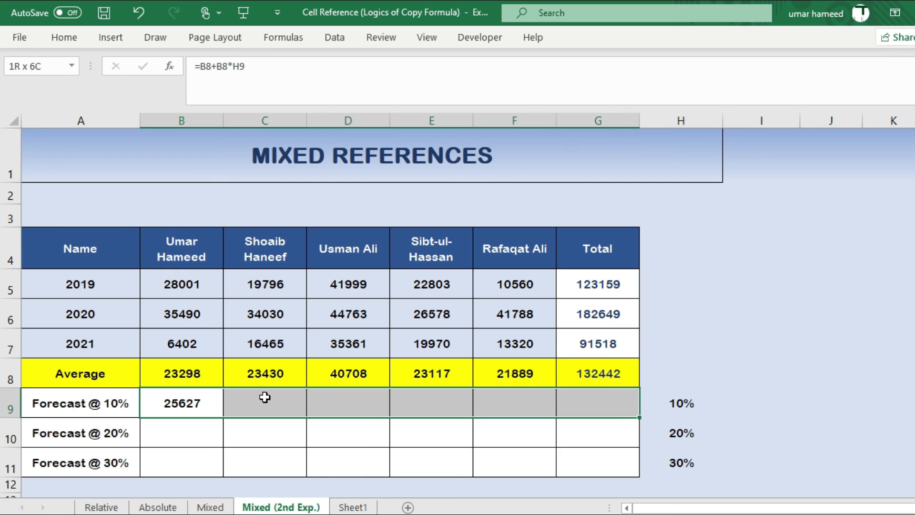
pyautogui.hotkey('shift', 'Down')
pyautogui.hotkey('shift', 'Down')
pyautogui.press('F2')
pyautogui.hotkey('ctrl', 'Return')
pyautogui.press('Down')
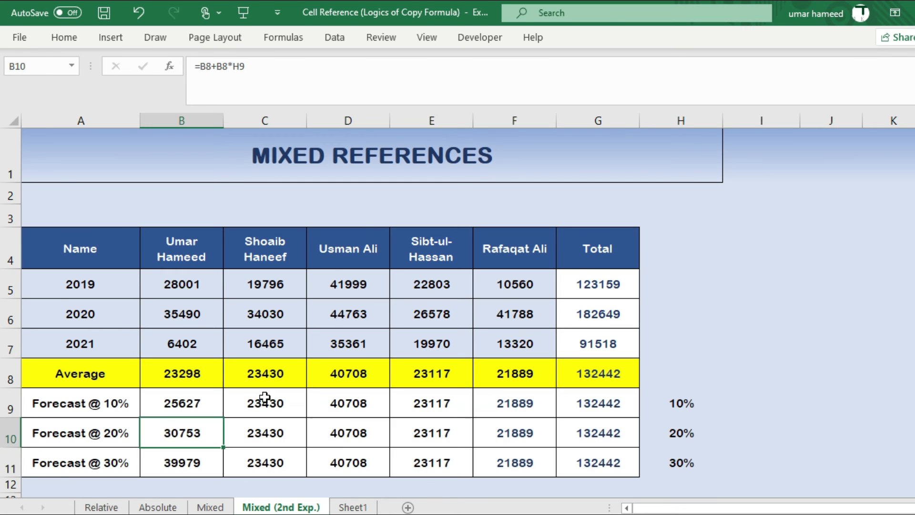
# - Examine which average and rate cells the copied formulas in B10, B11, C10 and D10 refer to
pyautogui.press('F2')
pyautogui.press('Escape')
pyautogui.press('Down')
pyautogui.press('F2')
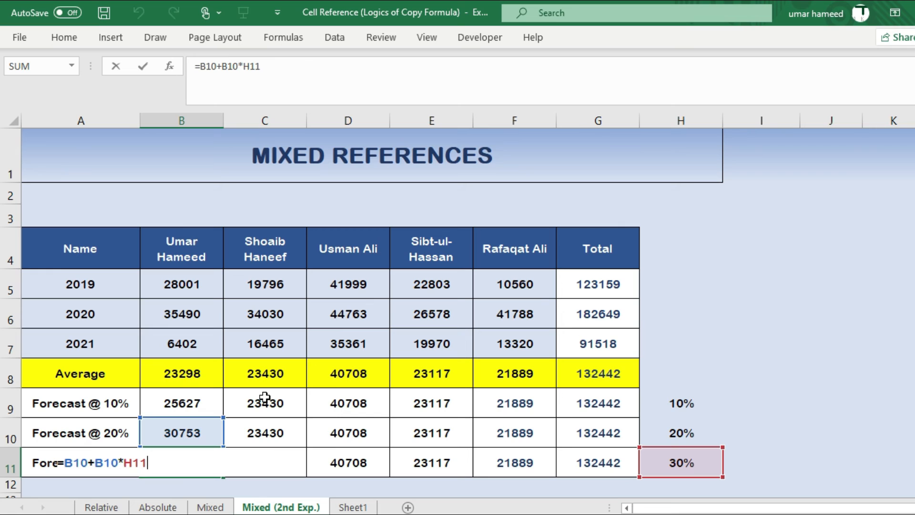
pyautogui.press('Escape')
pyautogui.press('F2')
pyautogui.press('Escape')
pyautogui.press('Up')
pyautogui.press('F2')
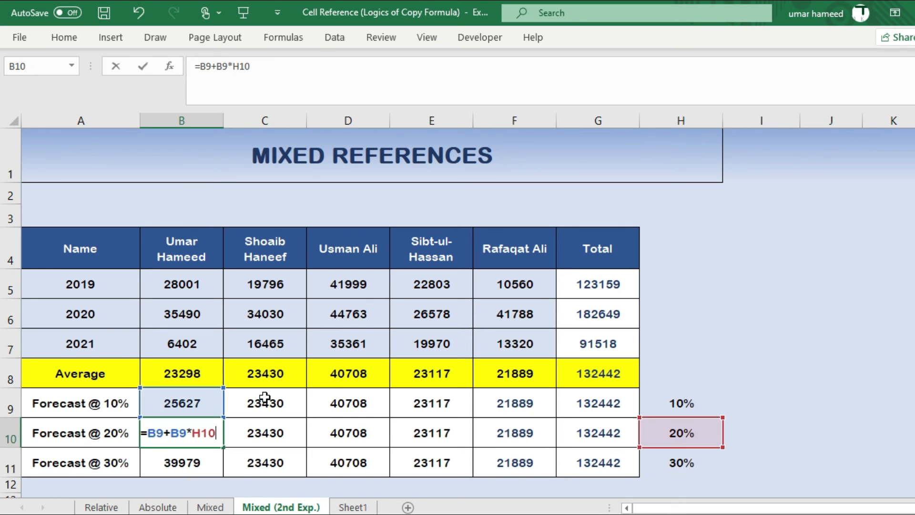
pyautogui.press('Tab')
pyautogui.press('F2')
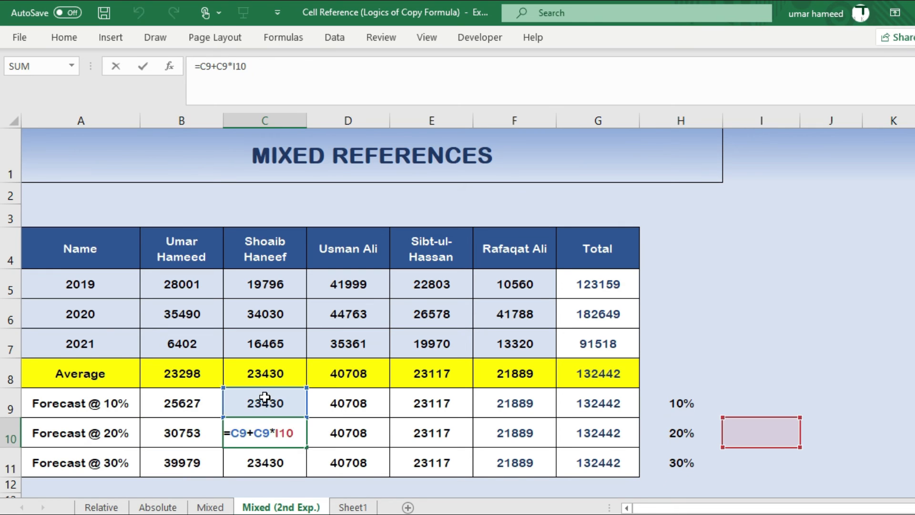
pyautogui.press('Escape')
pyautogui.press('Tab')
pyautogui.press('F2')
pyautogui.press('Escape')
pyautogui.press('Left')
pyautogui.press('Left')
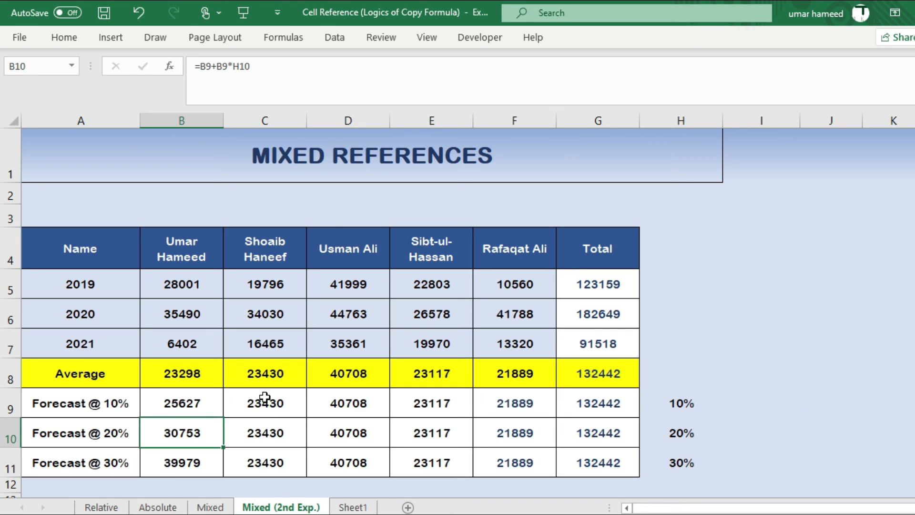
# - Undo the formula fill across B9:G11, leaving only cell B9 selected
pyautogui.press('Up')
pyautogui.hotkey('ctrl', 'z')
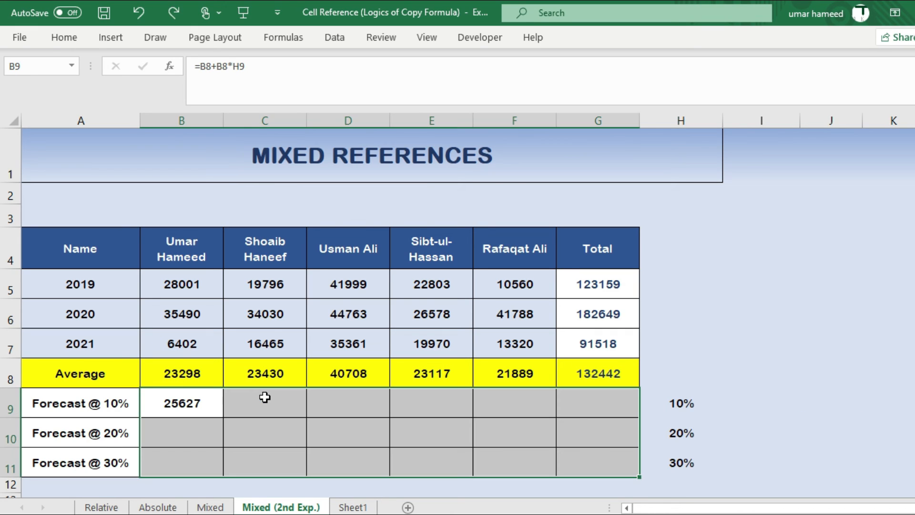
pyautogui.press('Down')
pyautogui.press('Up')
# - Change the formula in B9 to the mixed references =B$8+B$8*$H9
pyautogui.press('F2')
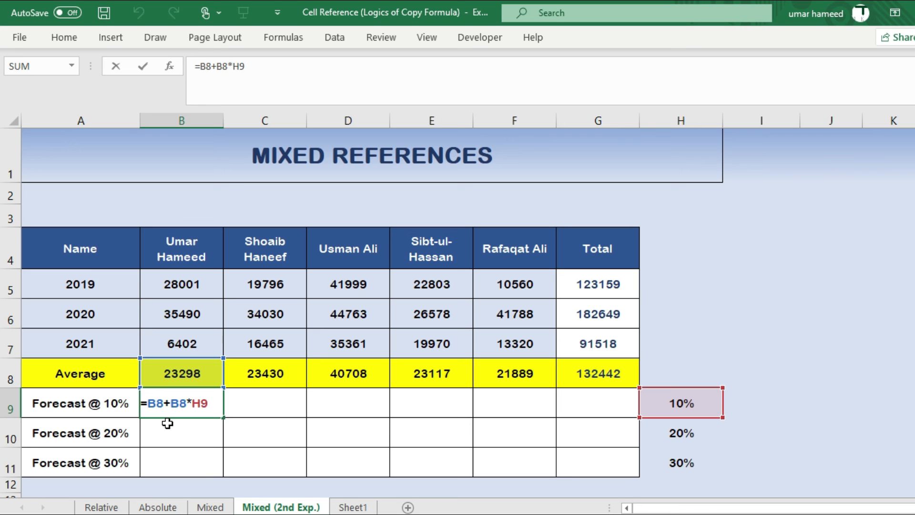
pyautogui.press('F4')
pyautogui.press('F4')
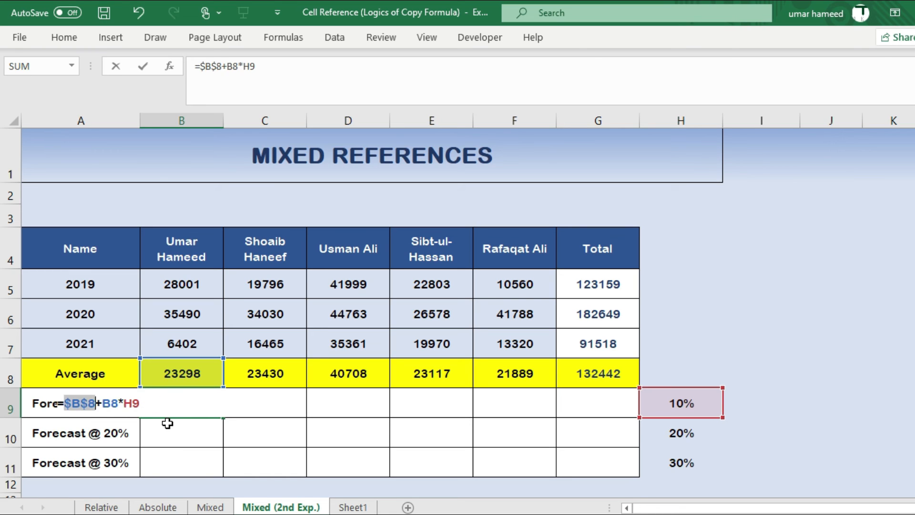
pyautogui.press('Right')
pyautogui.press('F4')
pyautogui.press('F4')
pyautogui.press('Right')
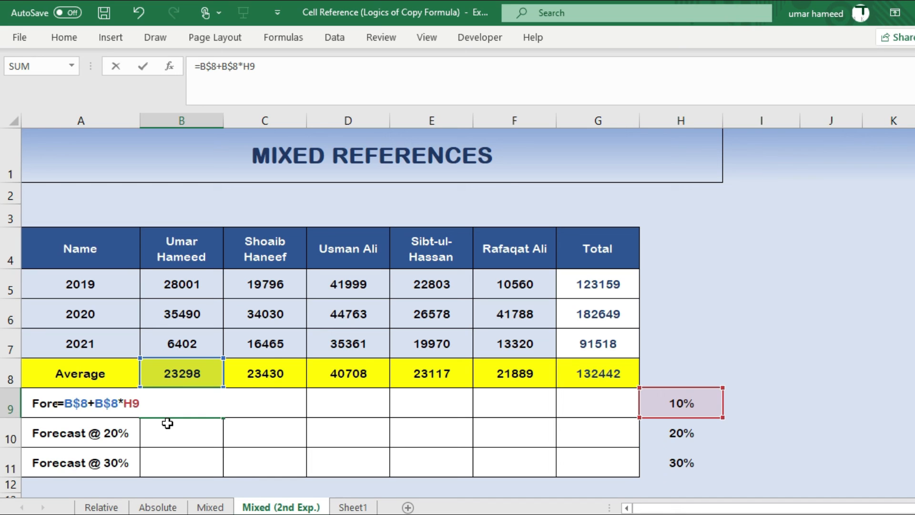
pyautogui.press('F4')
pyautogui.press('F4')
pyautogui.press('F4')
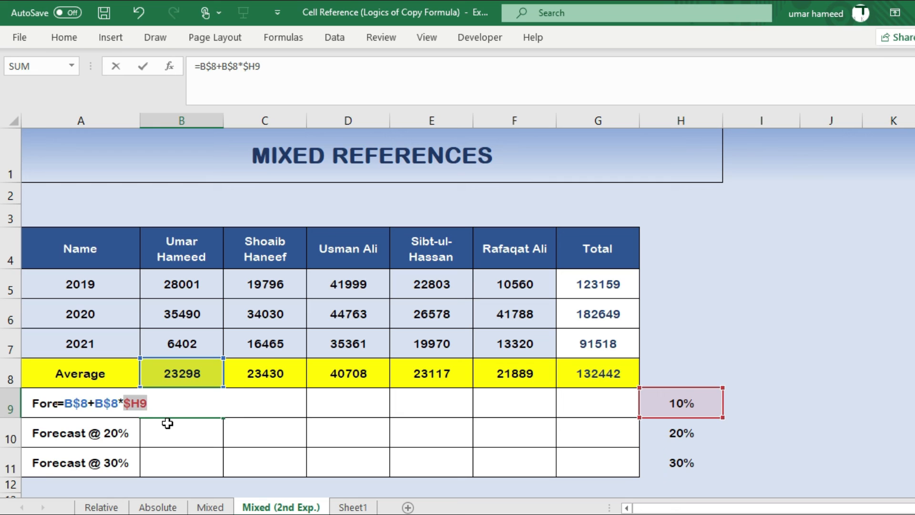
pyautogui.press('Return')
pyautogui.press('Up')
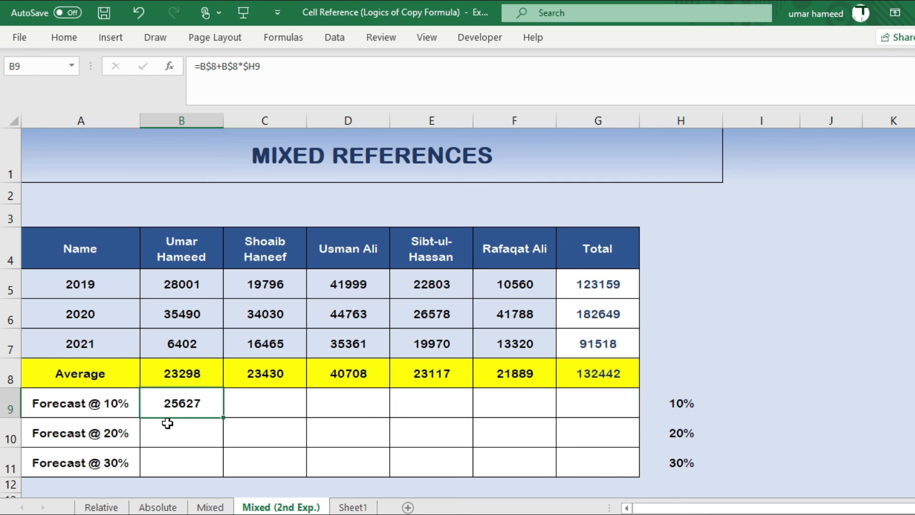
# - Fill the mixed-reference formula from B9 down and across the forecast range B9:G11
pyautogui.hotkey('shift', 'Right')
pyautogui.hotkey('shift', 'Right')
pyautogui.hotkey('shift', 'Right')
pyautogui.hotkey('shift', 'Right')
pyautogui.hotkey('shift', 'Right')
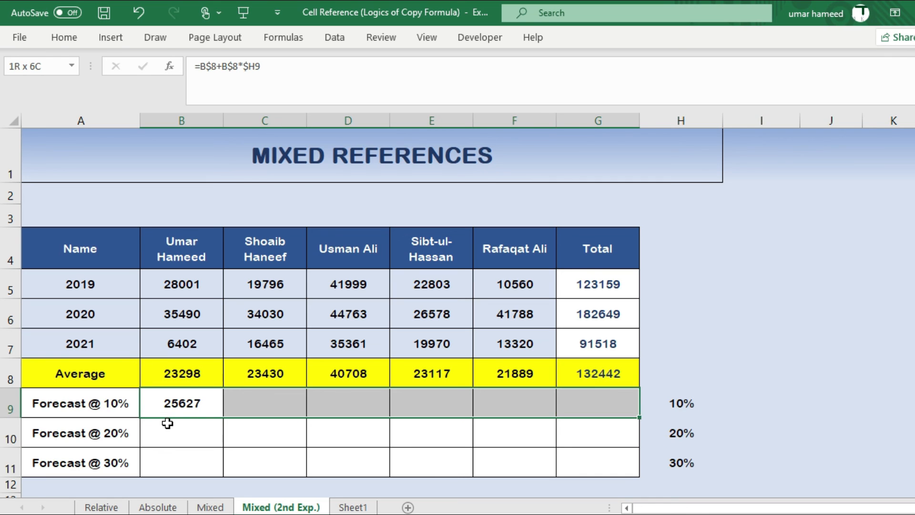
pyautogui.hotkey('shift', 'Down')
pyautogui.hotkey('shift', 'Down')
pyautogui.hotkey('ctrl', 'd')
pyautogui.hotkey('ctrl', 'r')
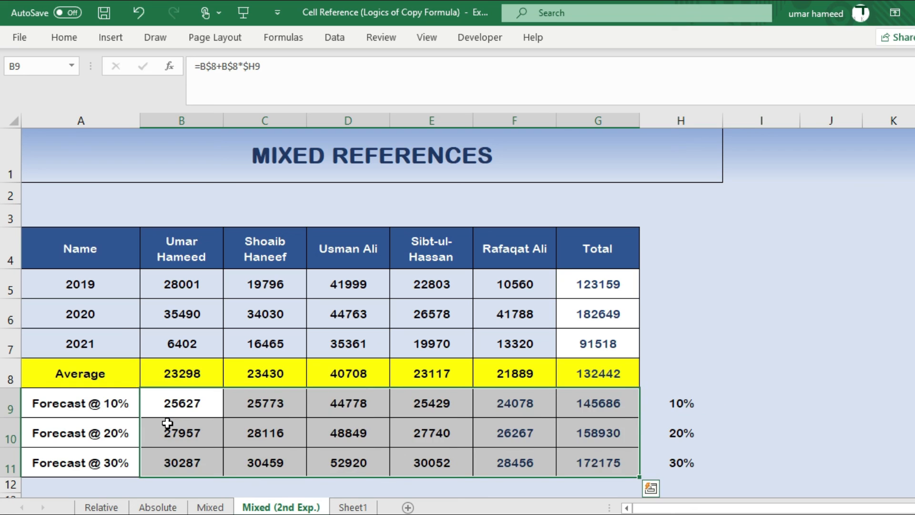
# - Check the references of the copied 20% forecast formulas in row 10, from C10 through F10
pyautogui.click(167, 423)
pyautogui.press('Right')
pyautogui.press('F2')
pyautogui.press('Escape')
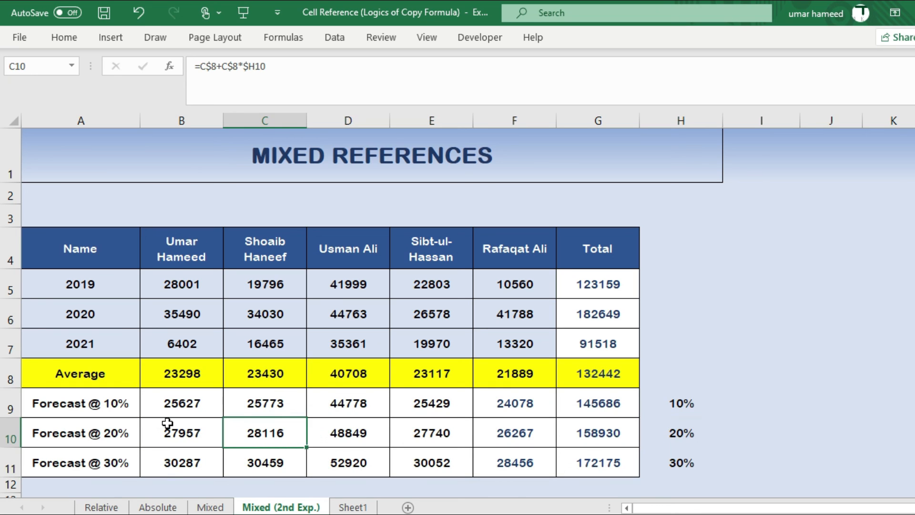
pyautogui.press('Right')
pyautogui.press('F2')
pyautogui.press('Escape')
pyautogui.press('Right')
pyautogui.press('F2')
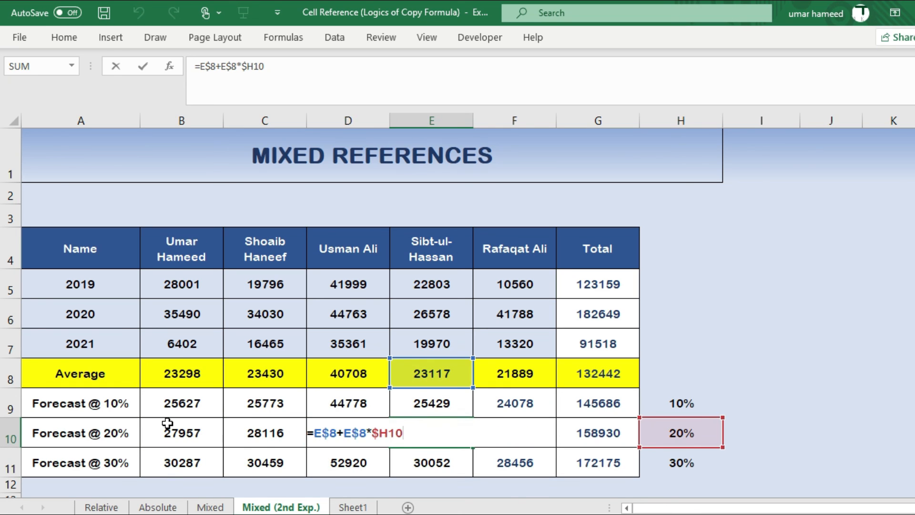
pyautogui.press('Escape')
pyautogui.press('Right')
pyautogui.press('F2')
pyautogui.press('Escape')
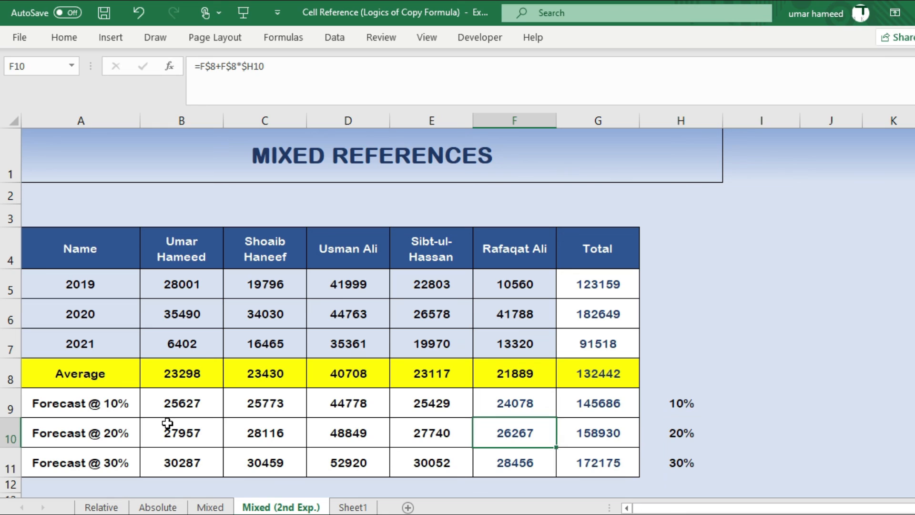
# - Check the references of the copied 30% forecast formulas in row 11, from F11 back to B11
pyautogui.press('Down')
pyautogui.press('F2')
pyautogui.press('Escape')
pyautogui.press('Left')
pyautogui.press('F2')
pyautogui.press('Escape')
pyautogui.press('Left')
pyautogui.press('F2')
pyautogui.press('Escape')
pyautogui.press('Left')
pyautogui.press('F2')
pyautogui.press('Escape')
pyautogui.press('Left')
pyautogui.press('F2')
pyautogui.press('Escape')
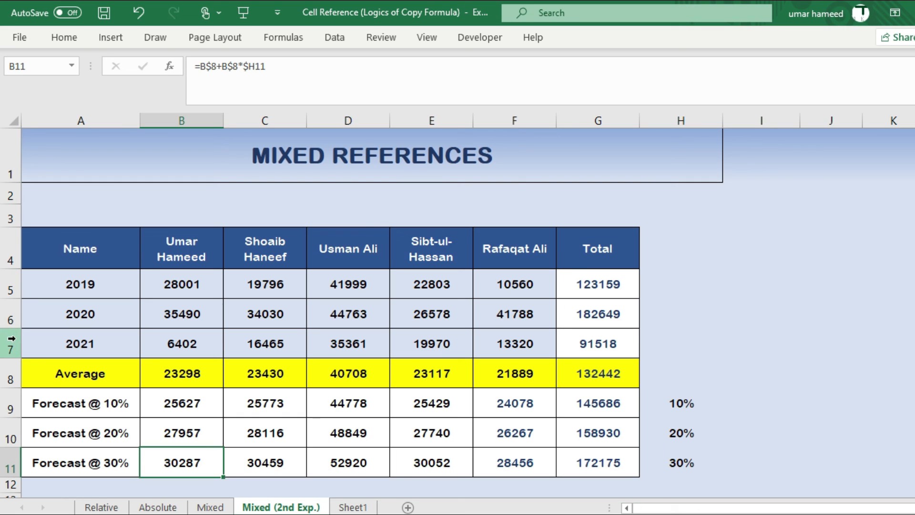
pyautogui.moveTo(670, 403); pyautogui.dragTo(676, 460)
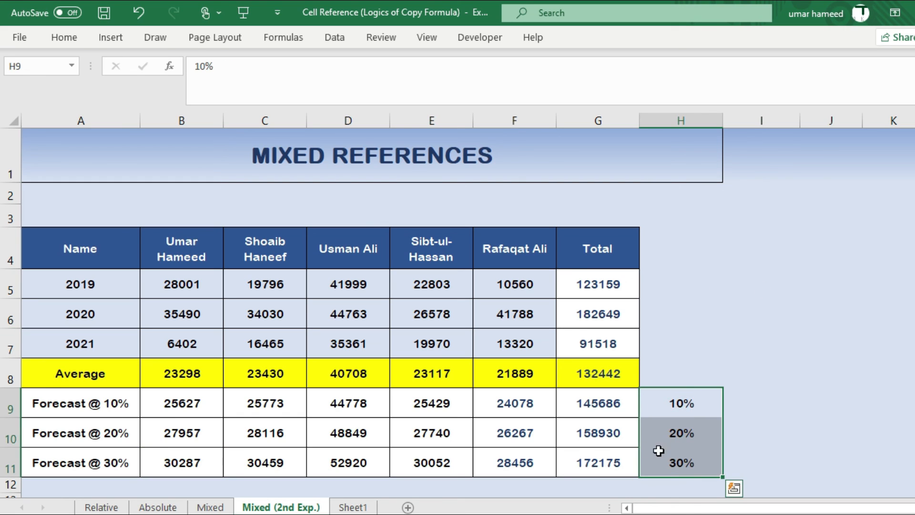
pyautogui.click(740, 290)
pyautogui.scroll(-1, 727, 367)
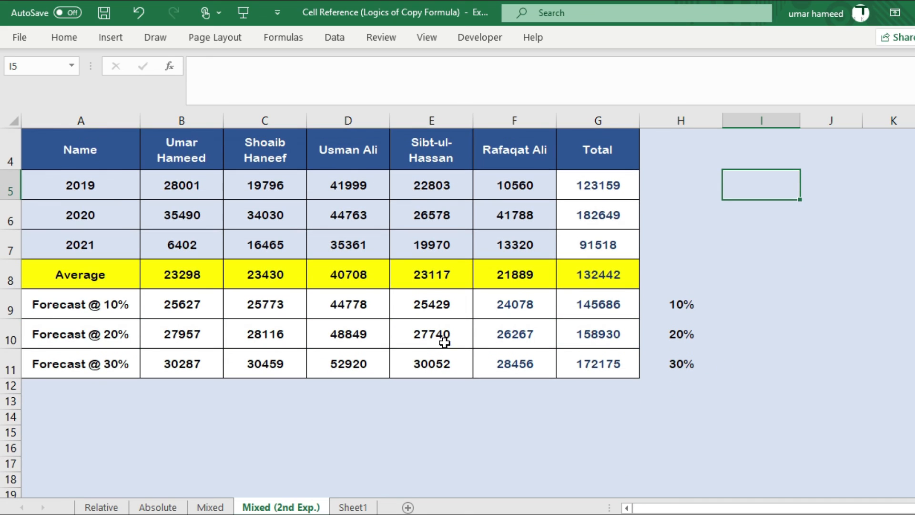
# - Recheck the references of the 20% forecast formulas in G10 through D10, and view the Mixed sheet for comparison
pyautogui.click(595, 320)
pyautogui.click(524, 325)
pyautogui.click(444, 325)
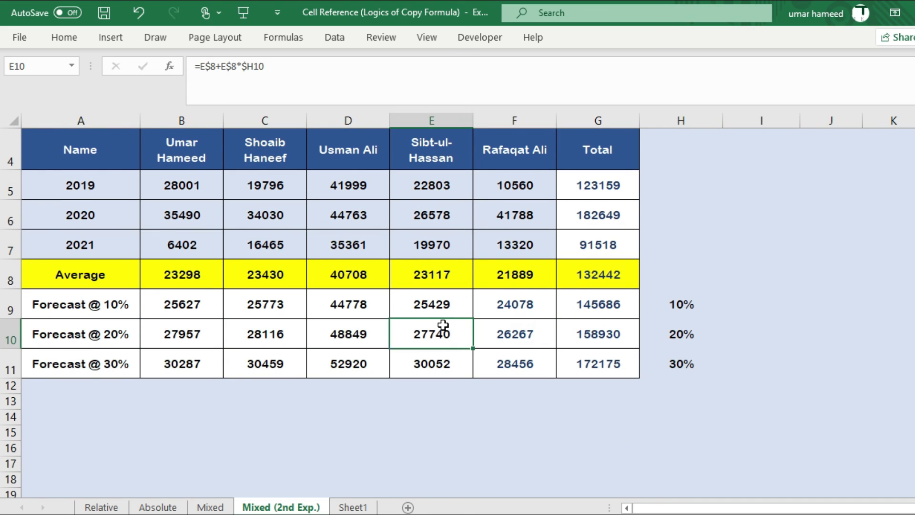
pyautogui.click(363, 326)
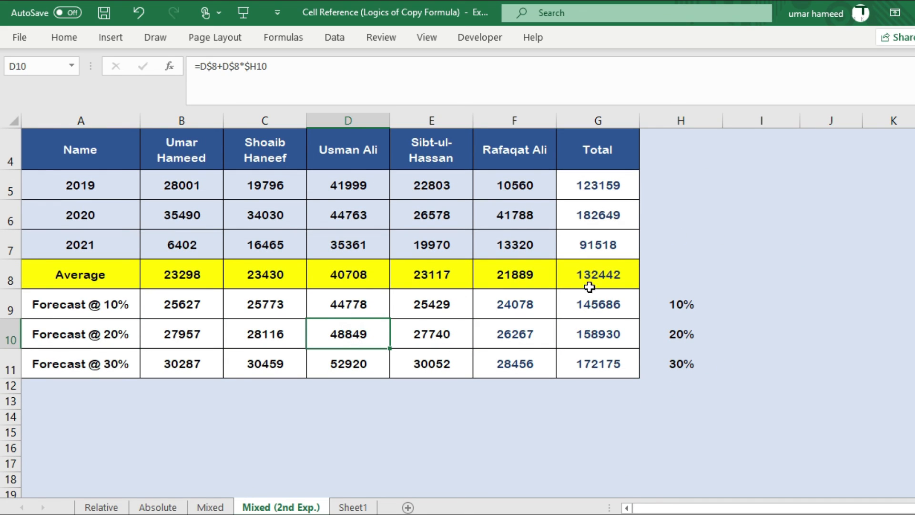
pyautogui.click(595, 319)
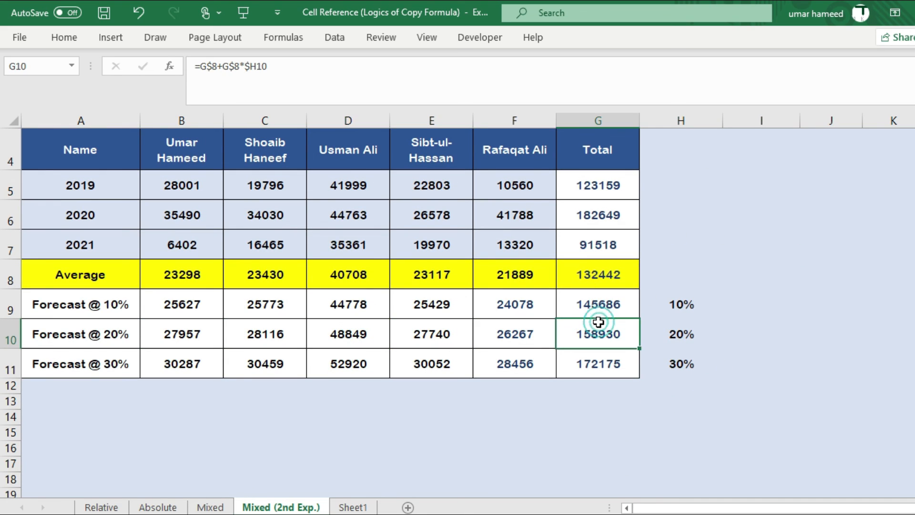
pyautogui.click(210, 507)
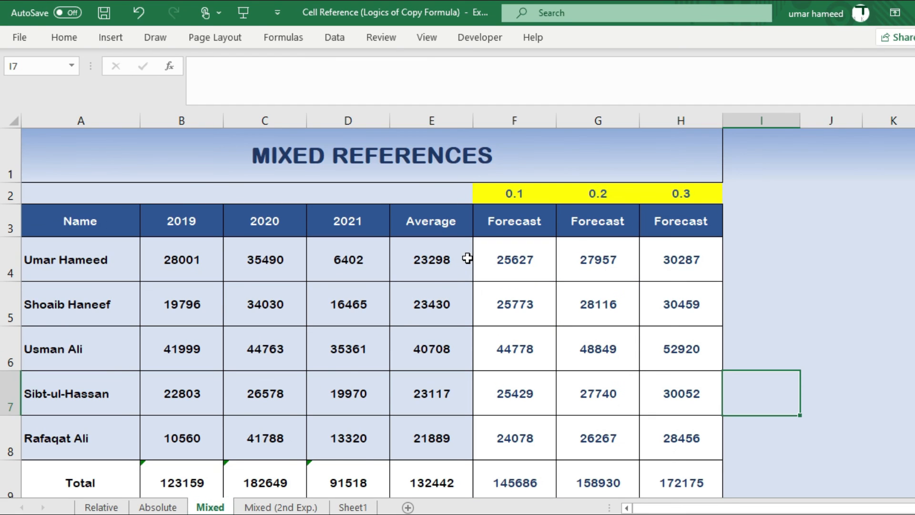
# - Copy the forecast rows A9:G11 of the Mixed (2nd Exp.) sheet to Sheet1, starting at A1
pyautogui.click(348, 506)
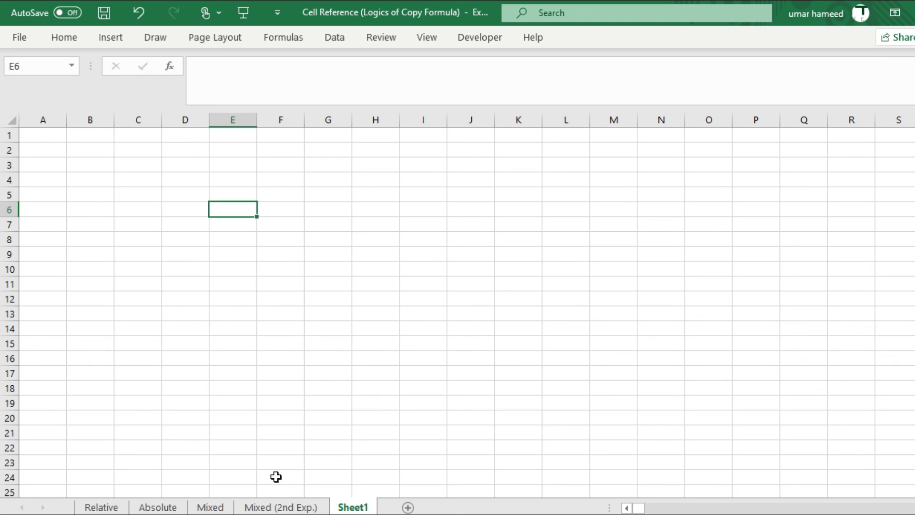
pyautogui.click(284, 507)
pyautogui.scroll(1, 493, 358)
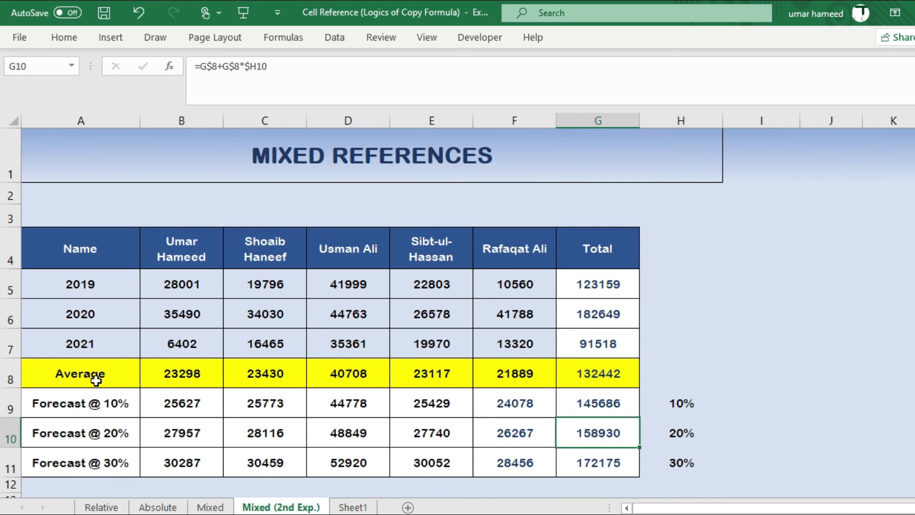
pyautogui.moveTo(66, 375)
pyautogui.mouseDown()
pyautogui.moveTo(535, 442)
pyautogui.moveTo(634, 466)
pyautogui.mouseUp()
pyautogui.moveTo(72, 408); pyautogui.dragTo(582, 450)
pyautogui.hotkey('ctrl', 'c')
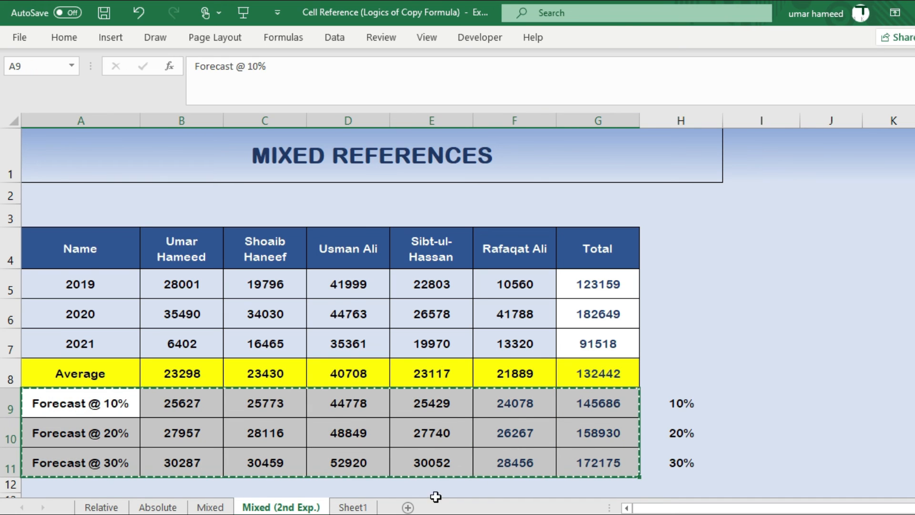
pyautogui.click(358, 507)
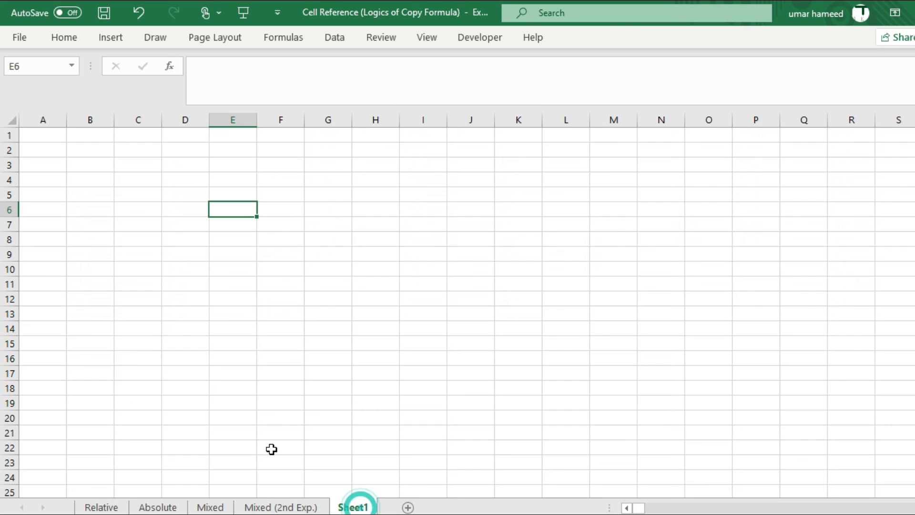
pyautogui.click(45, 137)
pyautogui.hotkey('ctrl', 'v')
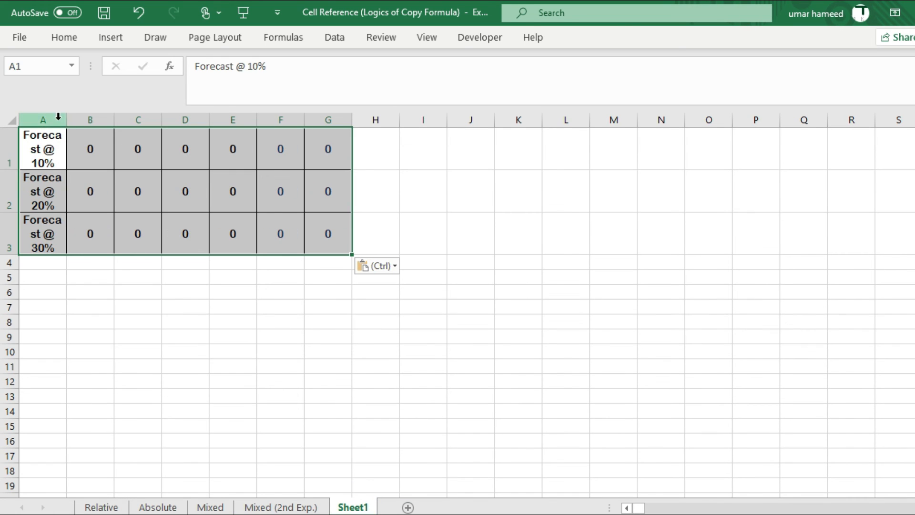
# - Widen column A to fit its forecast labels on one line, and widen columns B to G equally
pyautogui.moveTo(67, 126); pyautogui.dragTo(65, 126)
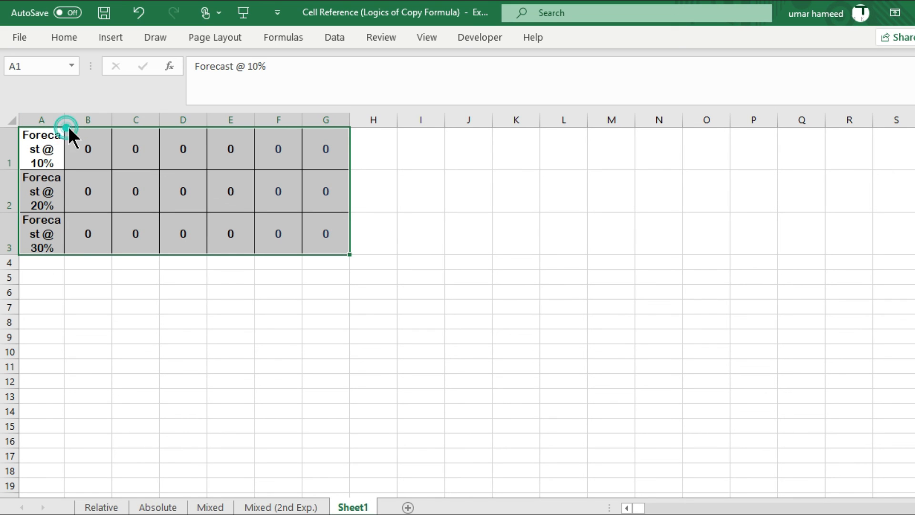
pyautogui.moveTo(63, 119); pyautogui.dragTo(477, 127)
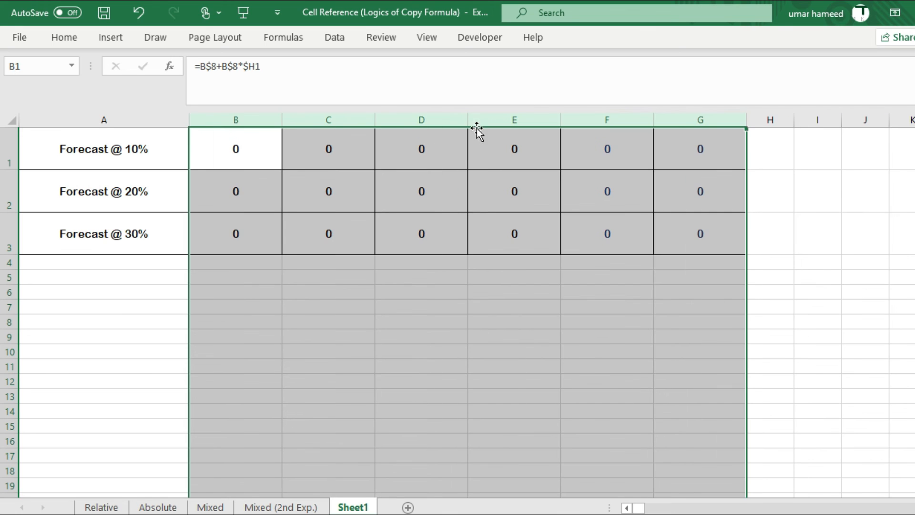
pyautogui.click(531, 321)
# - Replace the formula in Sheet1's B1 with ='Mixed (2nd Exp.)'!B8+'Mixed (2nd Exp.)'!B8*'Mixed (2nd Exp.)'!H9
pyautogui.click(247, 164)
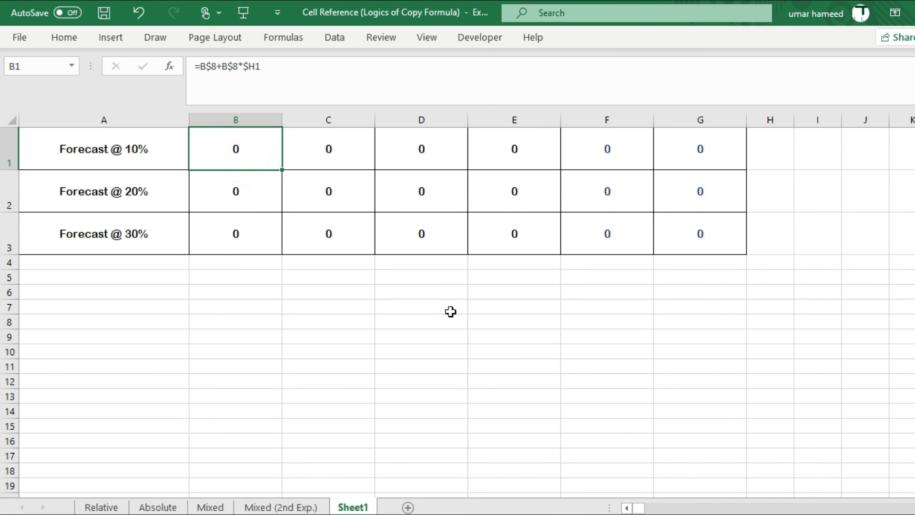
pyautogui.press('Delete')
pyautogui.write('=')
pyautogui.click(281, 508)
pyautogui.click(201, 403)
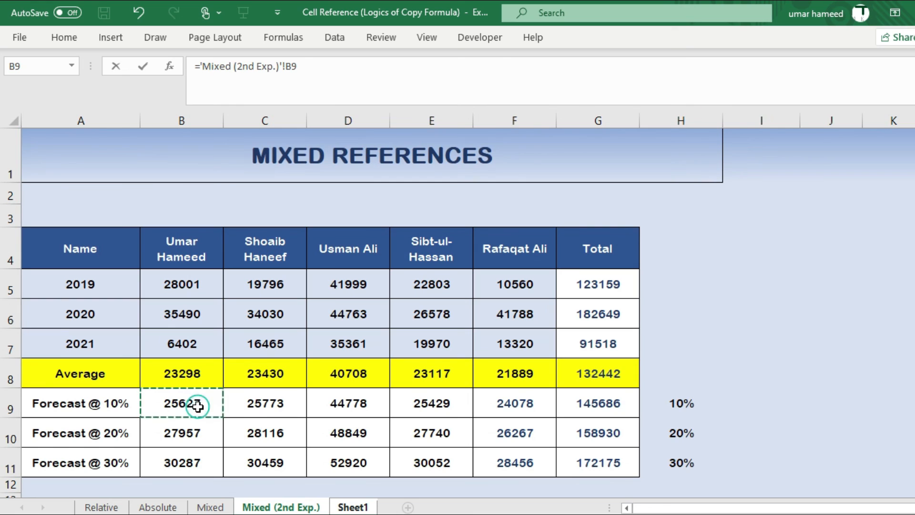
pyautogui.click(197, 378)
pyautogui.write('+')
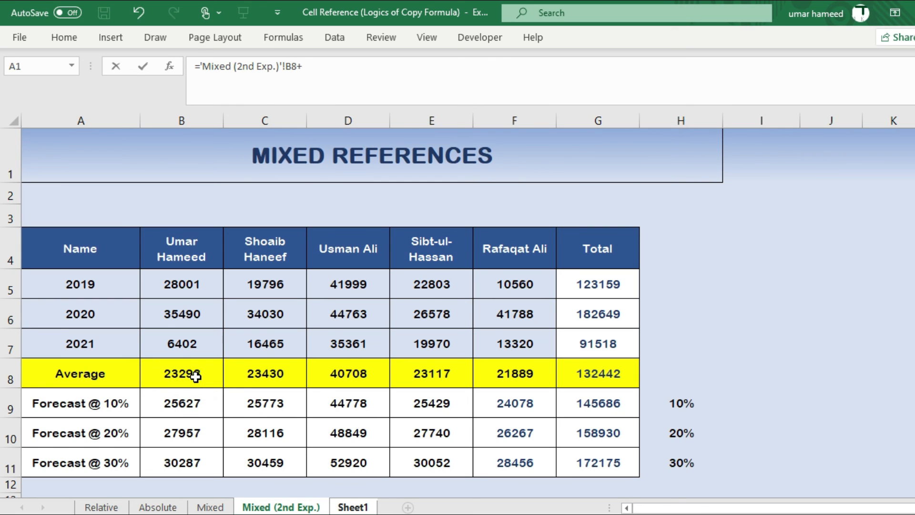
pyautogui.click(196, 376)
pyautogui.write('*')
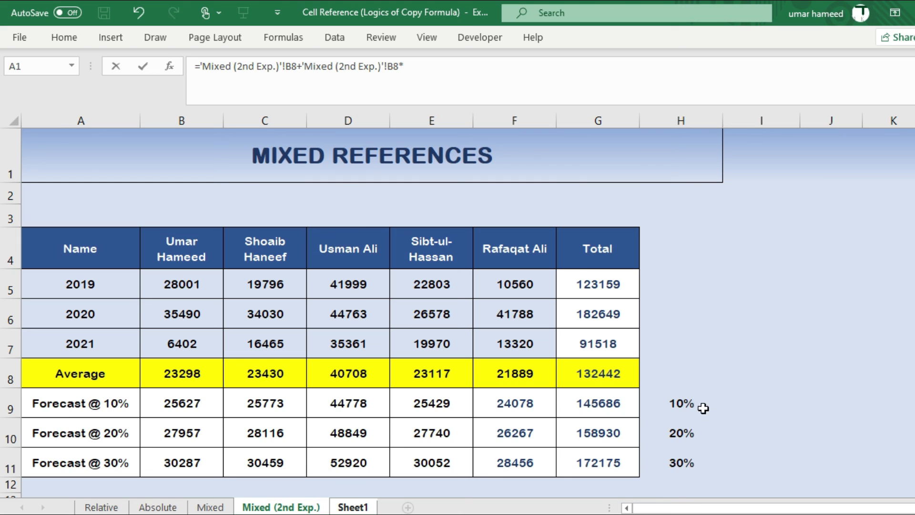
pyautogui.click(685, 403)
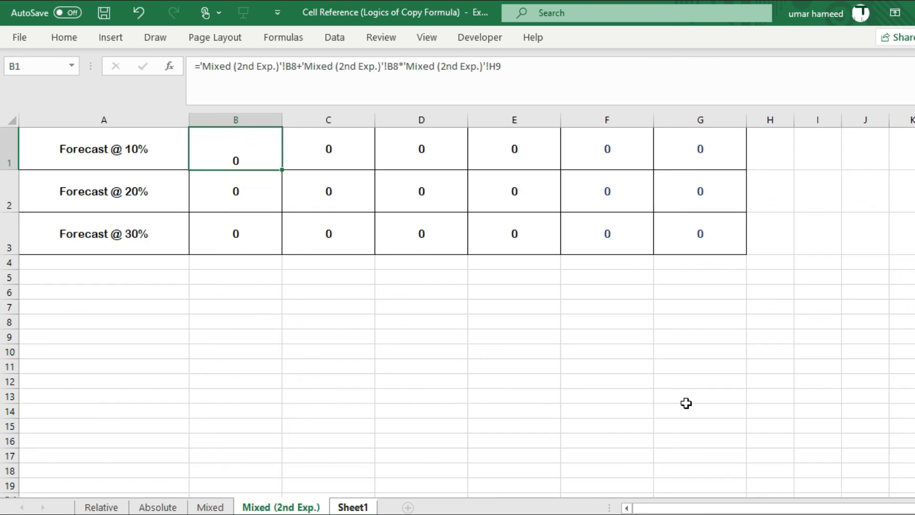
pyautogui.press('Return')
pyautogui.press('Up')
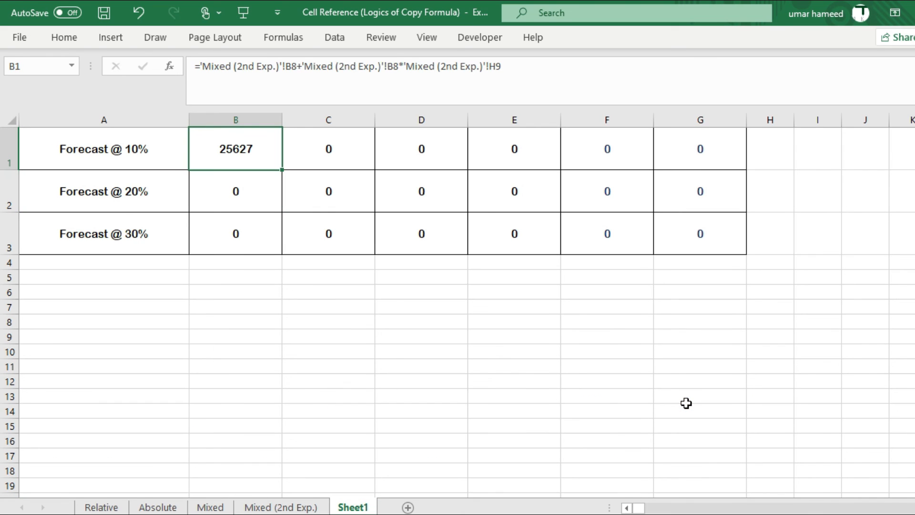
# - Change the references in B1's formula to mixed: B$8 for both averages and $H9 for the rate
pyautogui.click(291, 66)
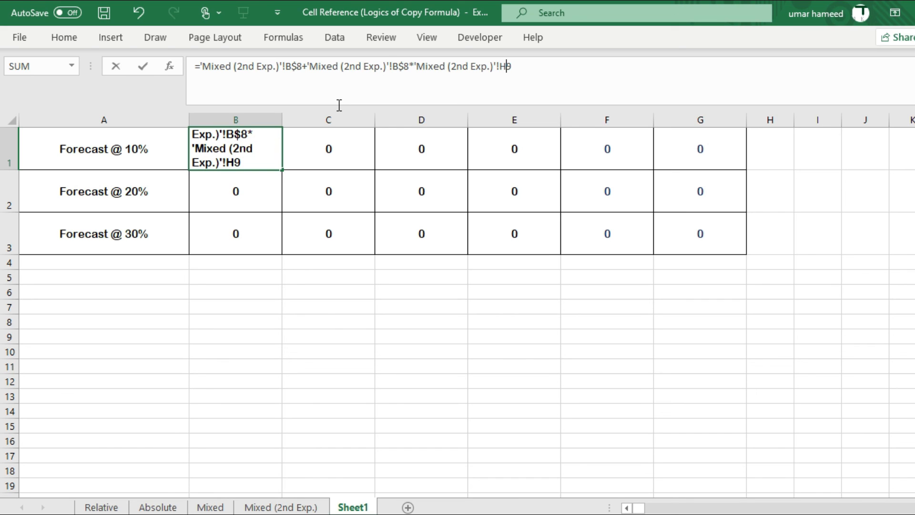
pyautogui.press('F4')
pyautogui.press('F4')
pyautogui.press('F4')
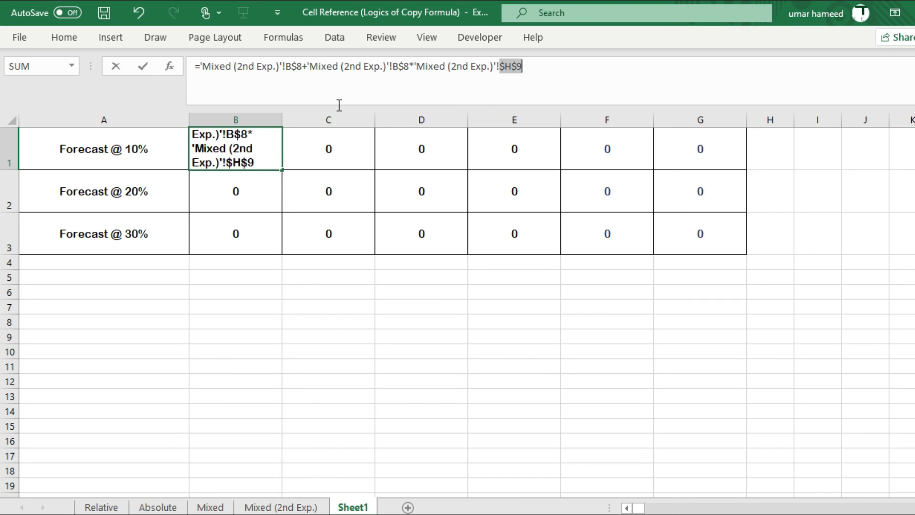
pyautogui.hotkey('ctrl', 'Return')
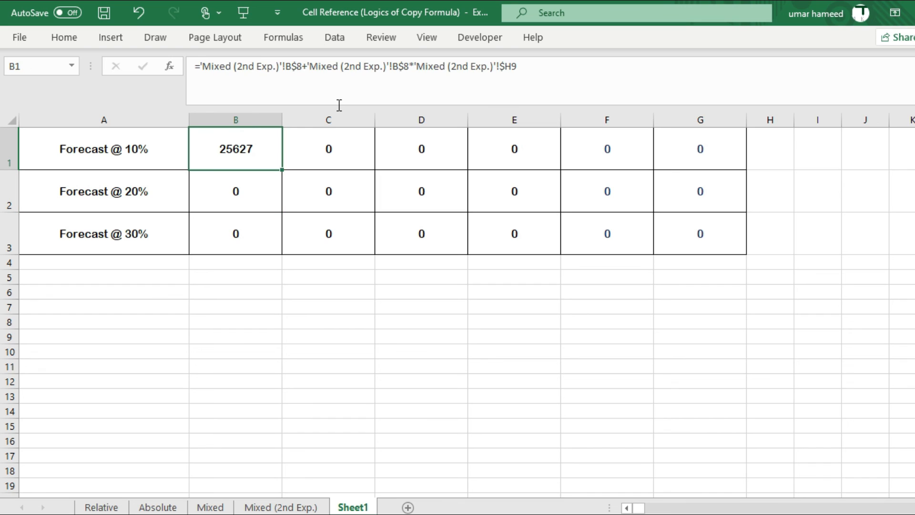
# - Fill the cross-sheet mixed-reference formula from B1 across the whole forecast range B1:G3
pyautogui.hotkey('shift', 'Right')
pyautogui.hotkey('shift', 'Right')
pyautogui.hotkey('shift', 'Right')
pyautogui.hotkey('shift', 'Right')
pyautogui.hotkey('shift', 'Right')
pyautogui.hotkey('shift', 'Down')
pyautogui.hotkey('shift', 'Down')
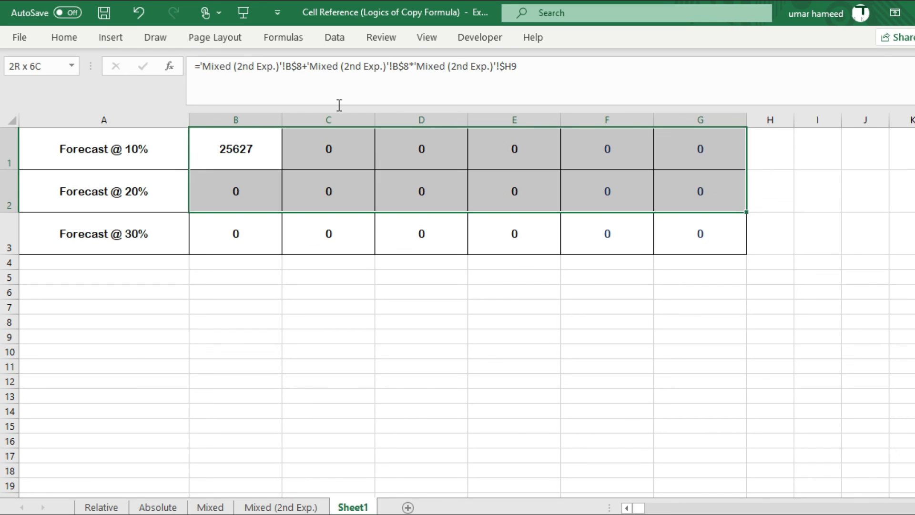
pyautogui.press('F2')
pyautogui.hotkey('ctrl', 'Return')
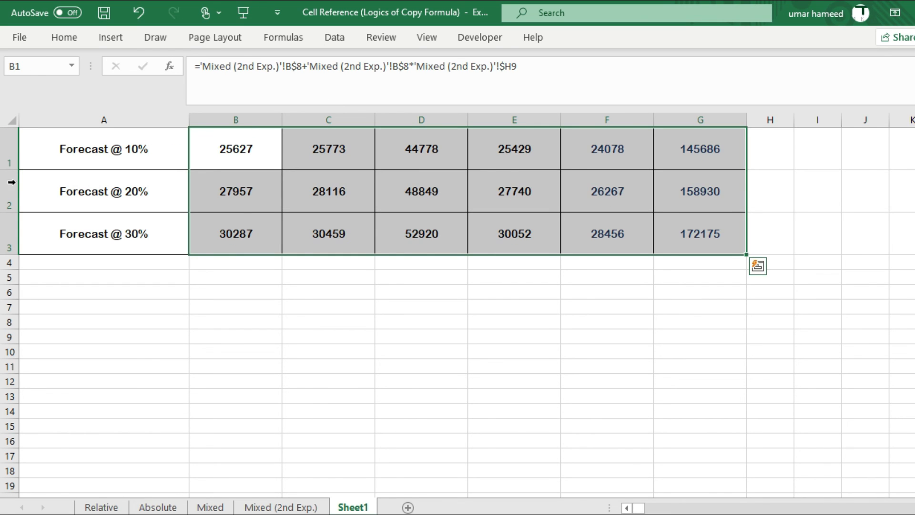
# - Compare Sheet1's forecasts with the Mixed (2nd Exp.) table and check the cross-sheet references in B1
pyautogui.click(297, 508)
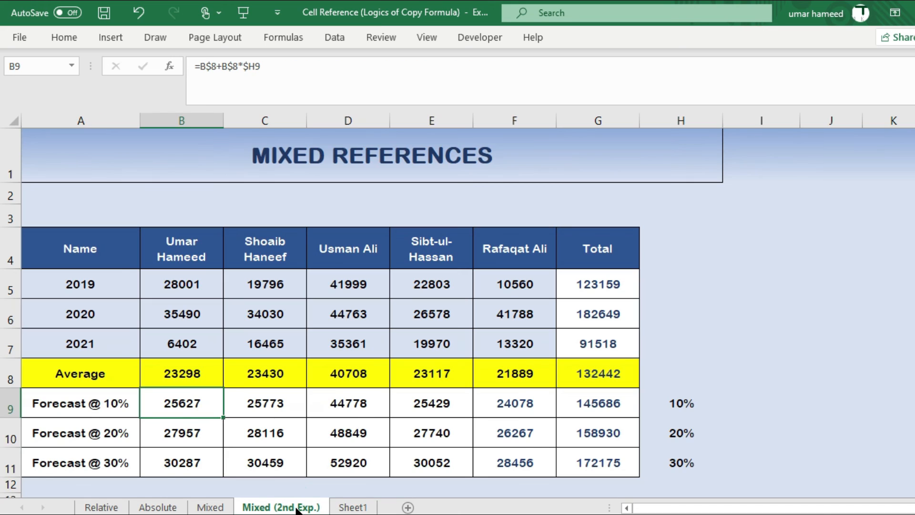
pyautogui.click(353, 507)
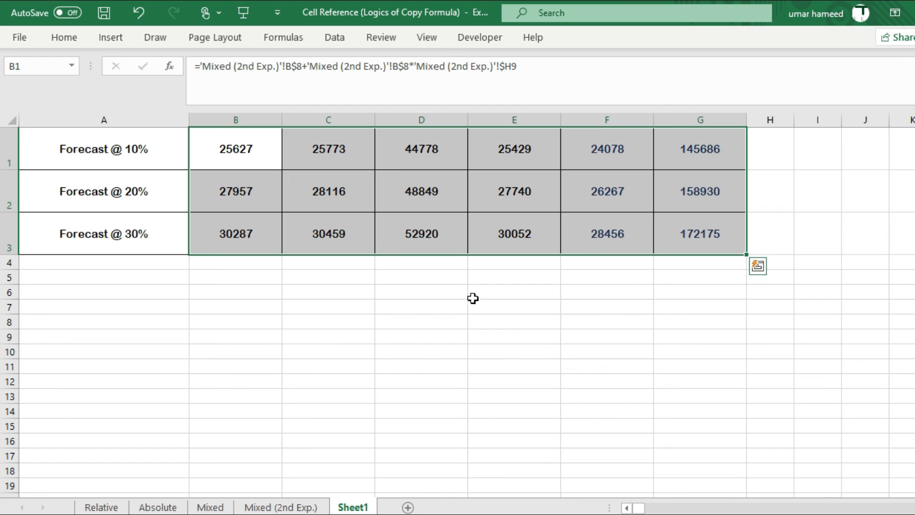
pyautogui.click(430, 359)
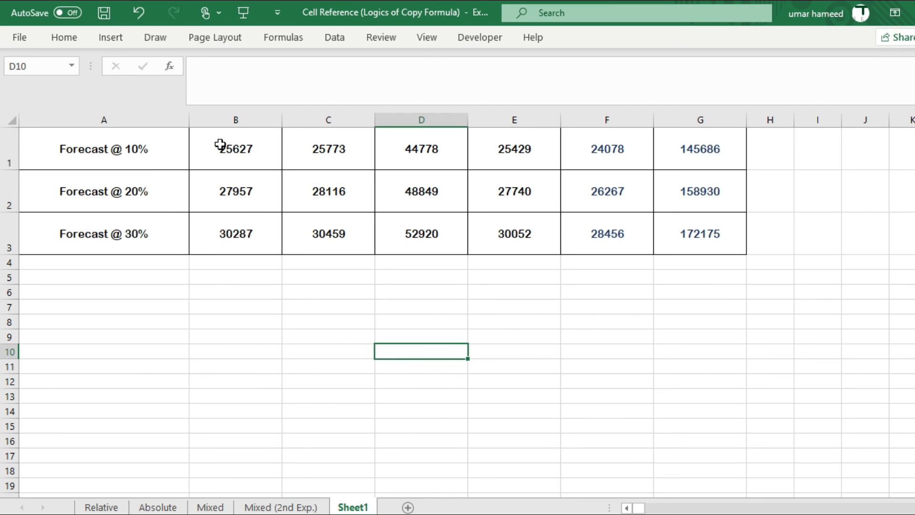
pyautogui.click(222, 130)
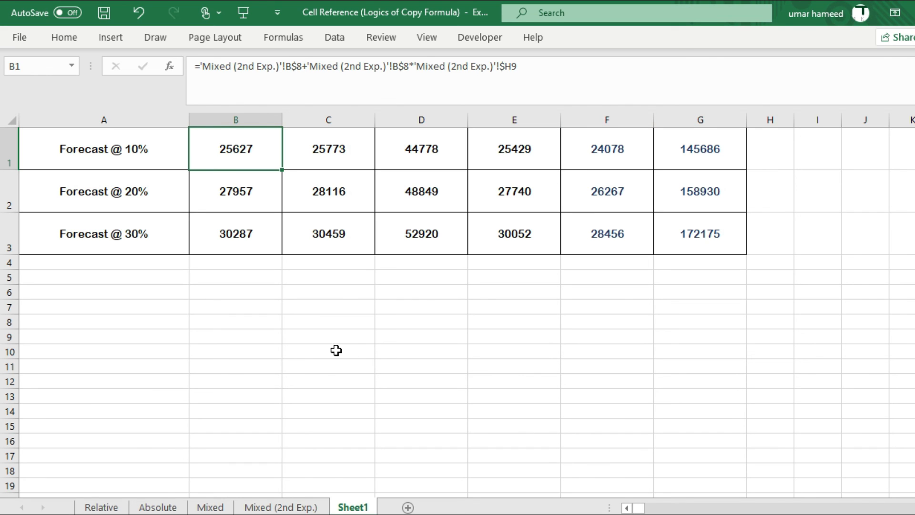
pyautogui.click(368, 380)
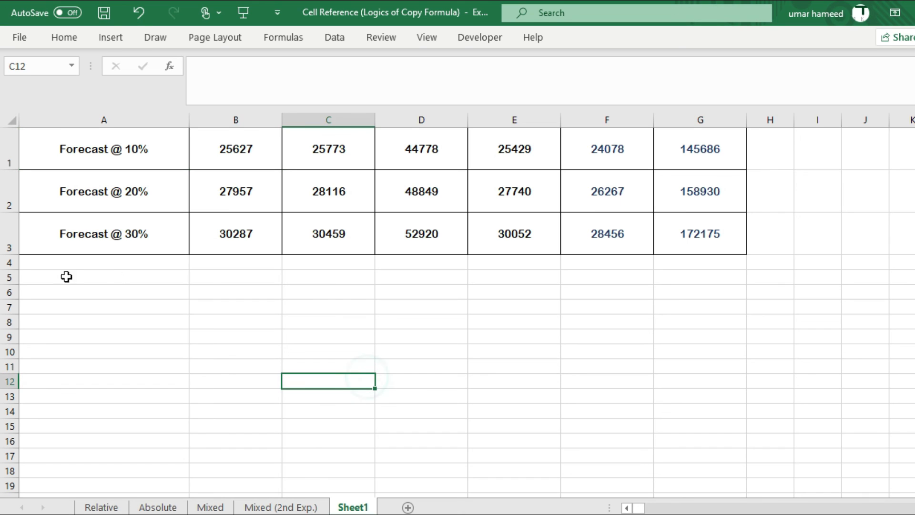
# - Save the workbook
pyautogui.click(111, 14)
pyautogui.click(323, 342)
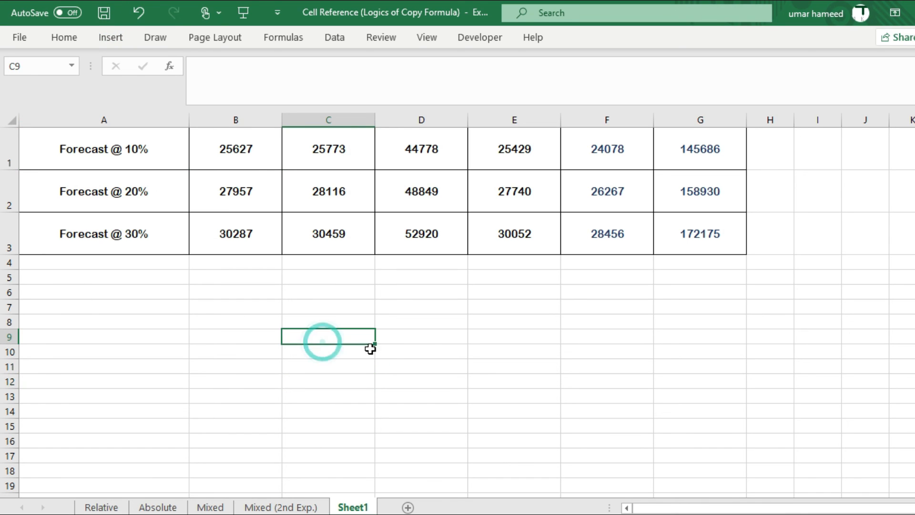
pyautogui.click(430, 350)
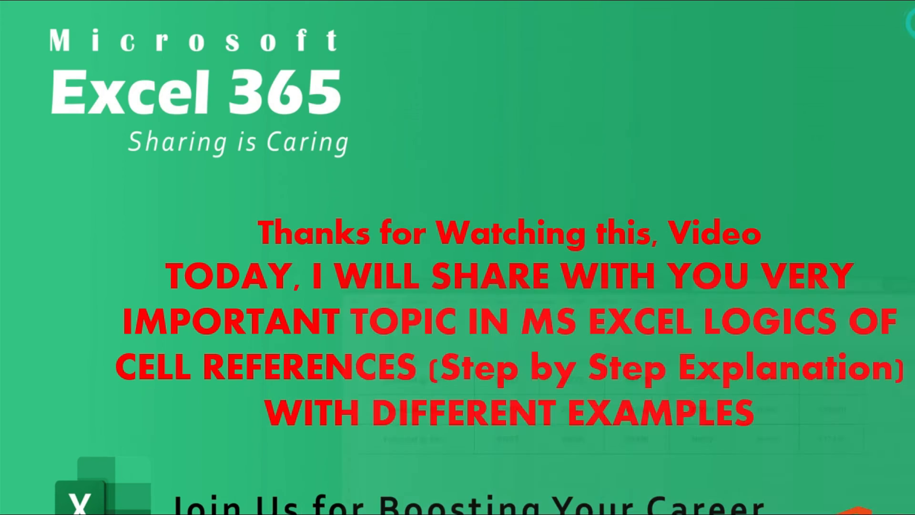